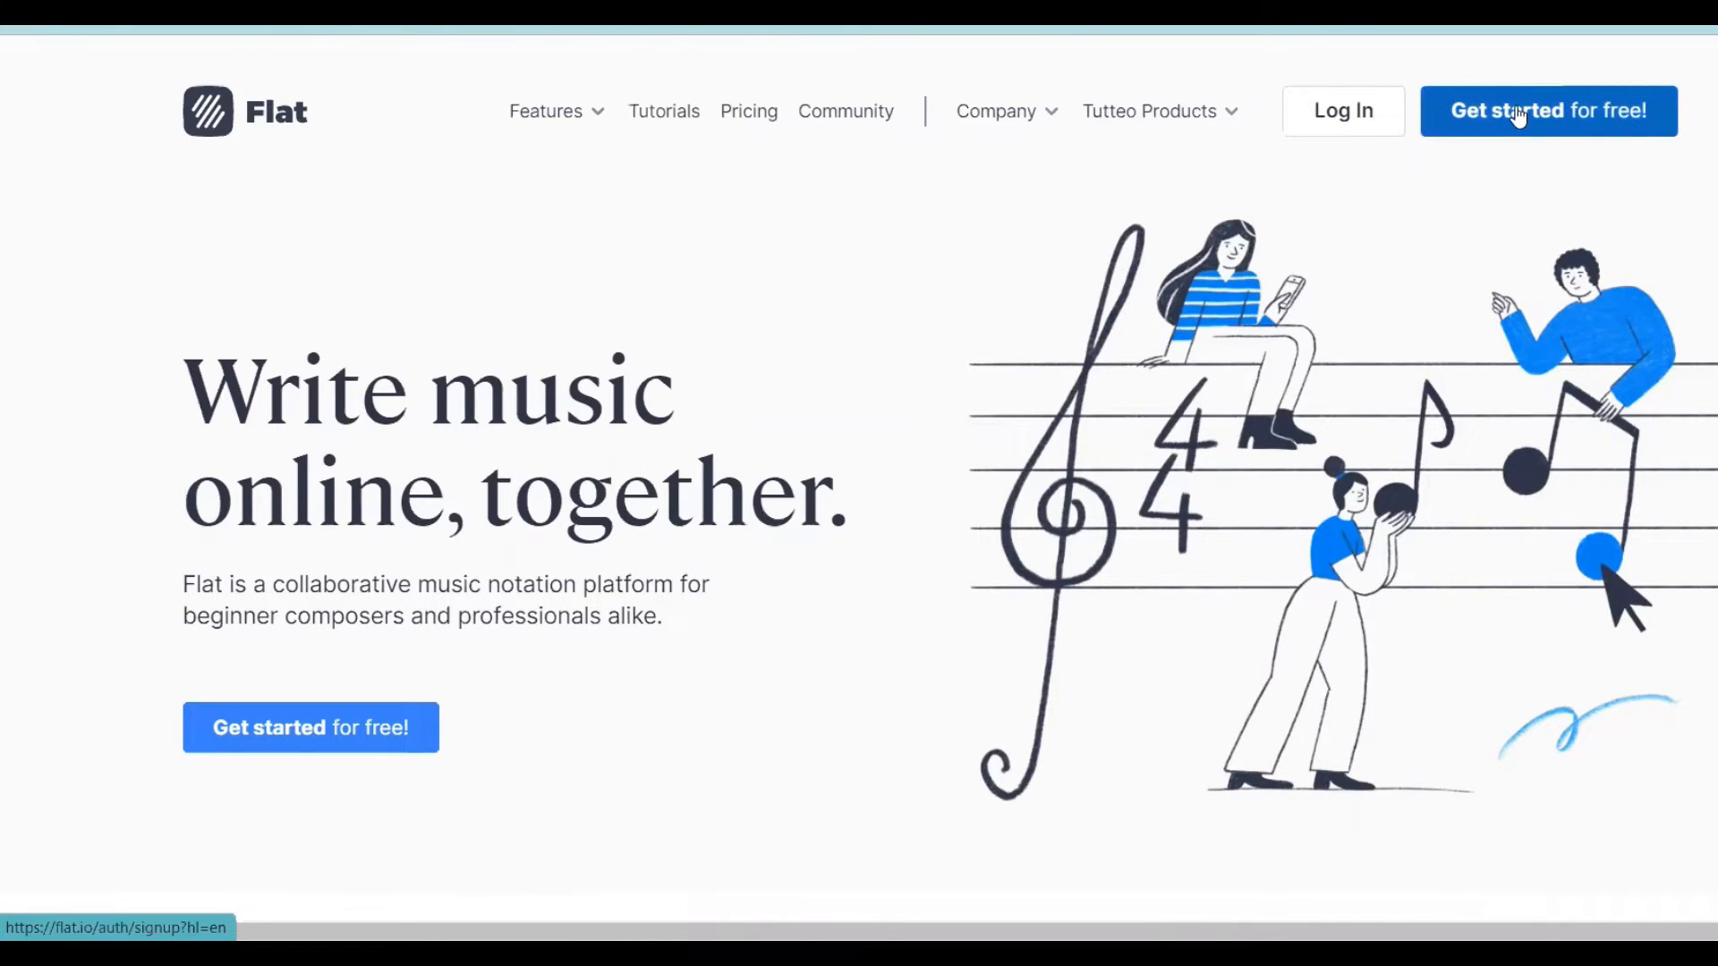
- Sign up for a free Flat account with Google, agreeing to the Terms of Service and Privacy Policy
left_click(1518, 113)
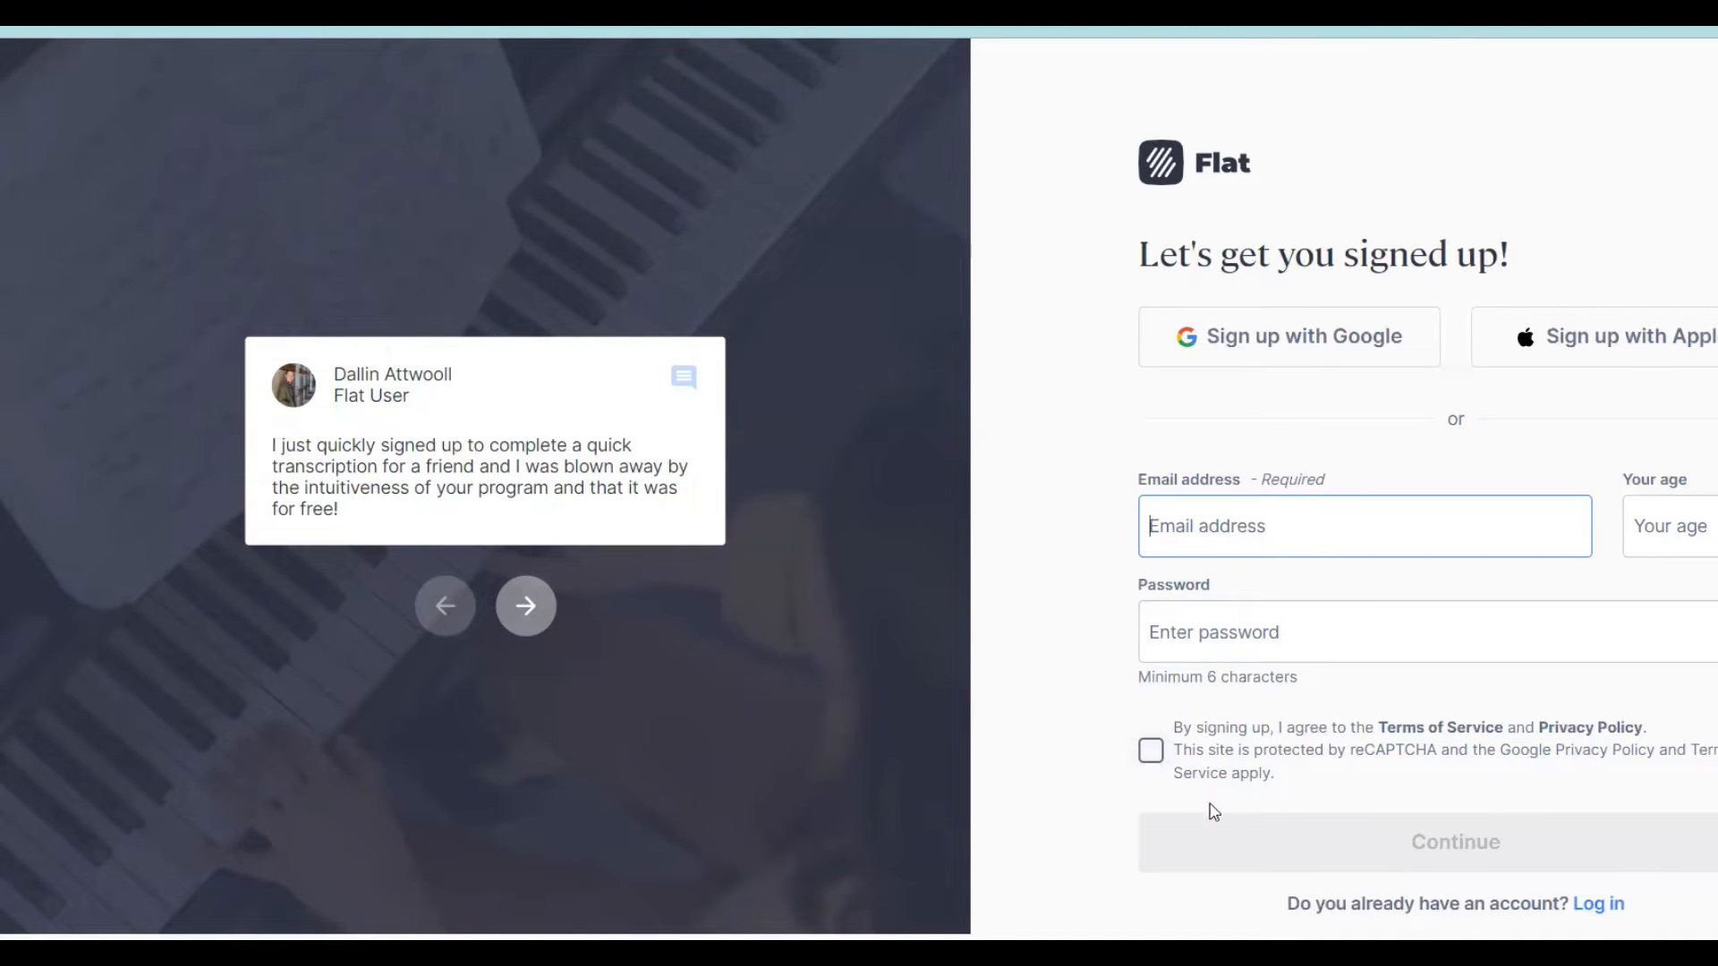
left_click(1250, 341)
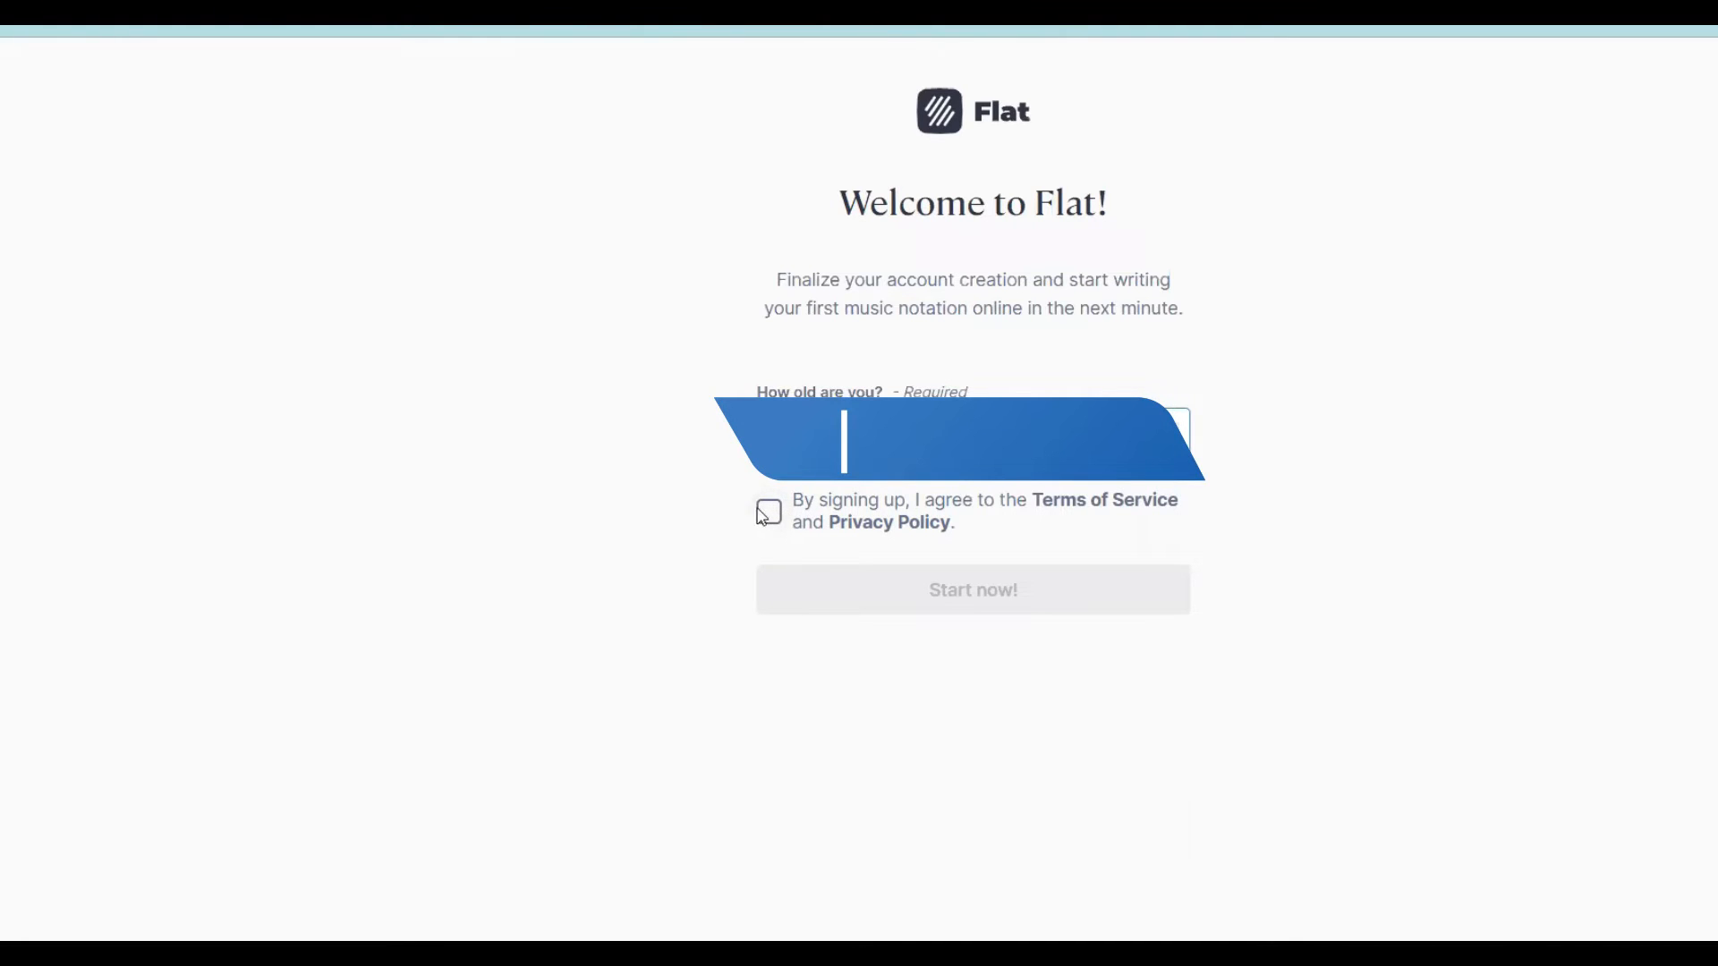
left_click(785, 520)
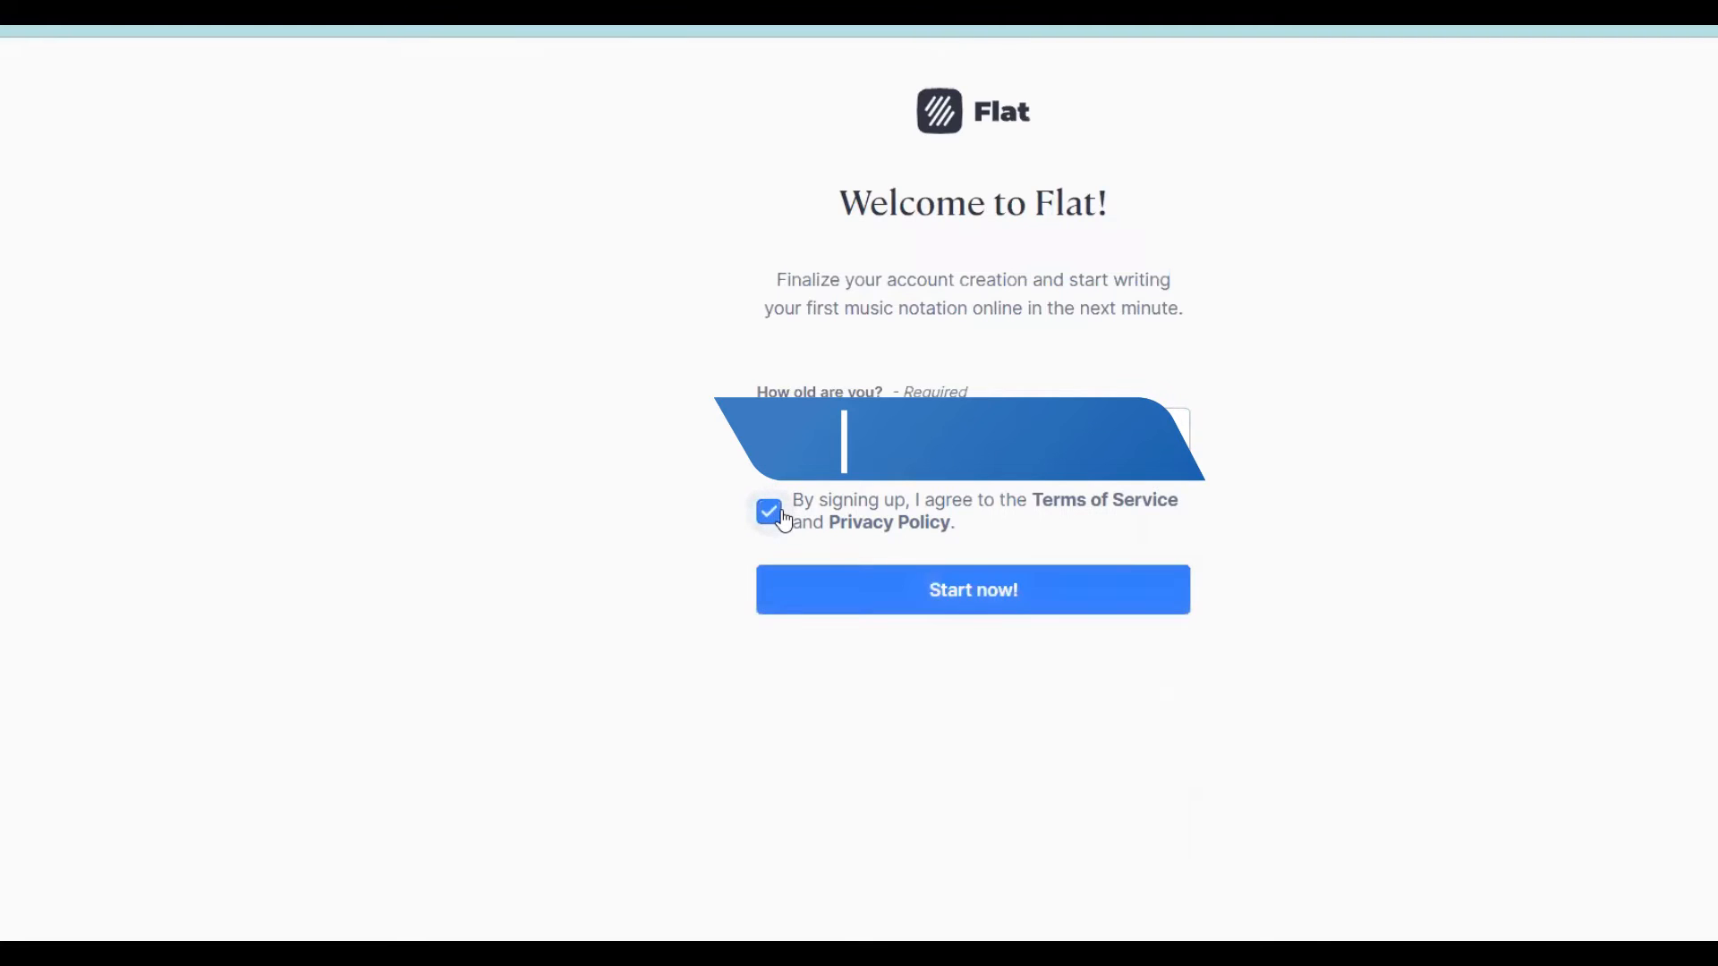
left_click(999, 594)
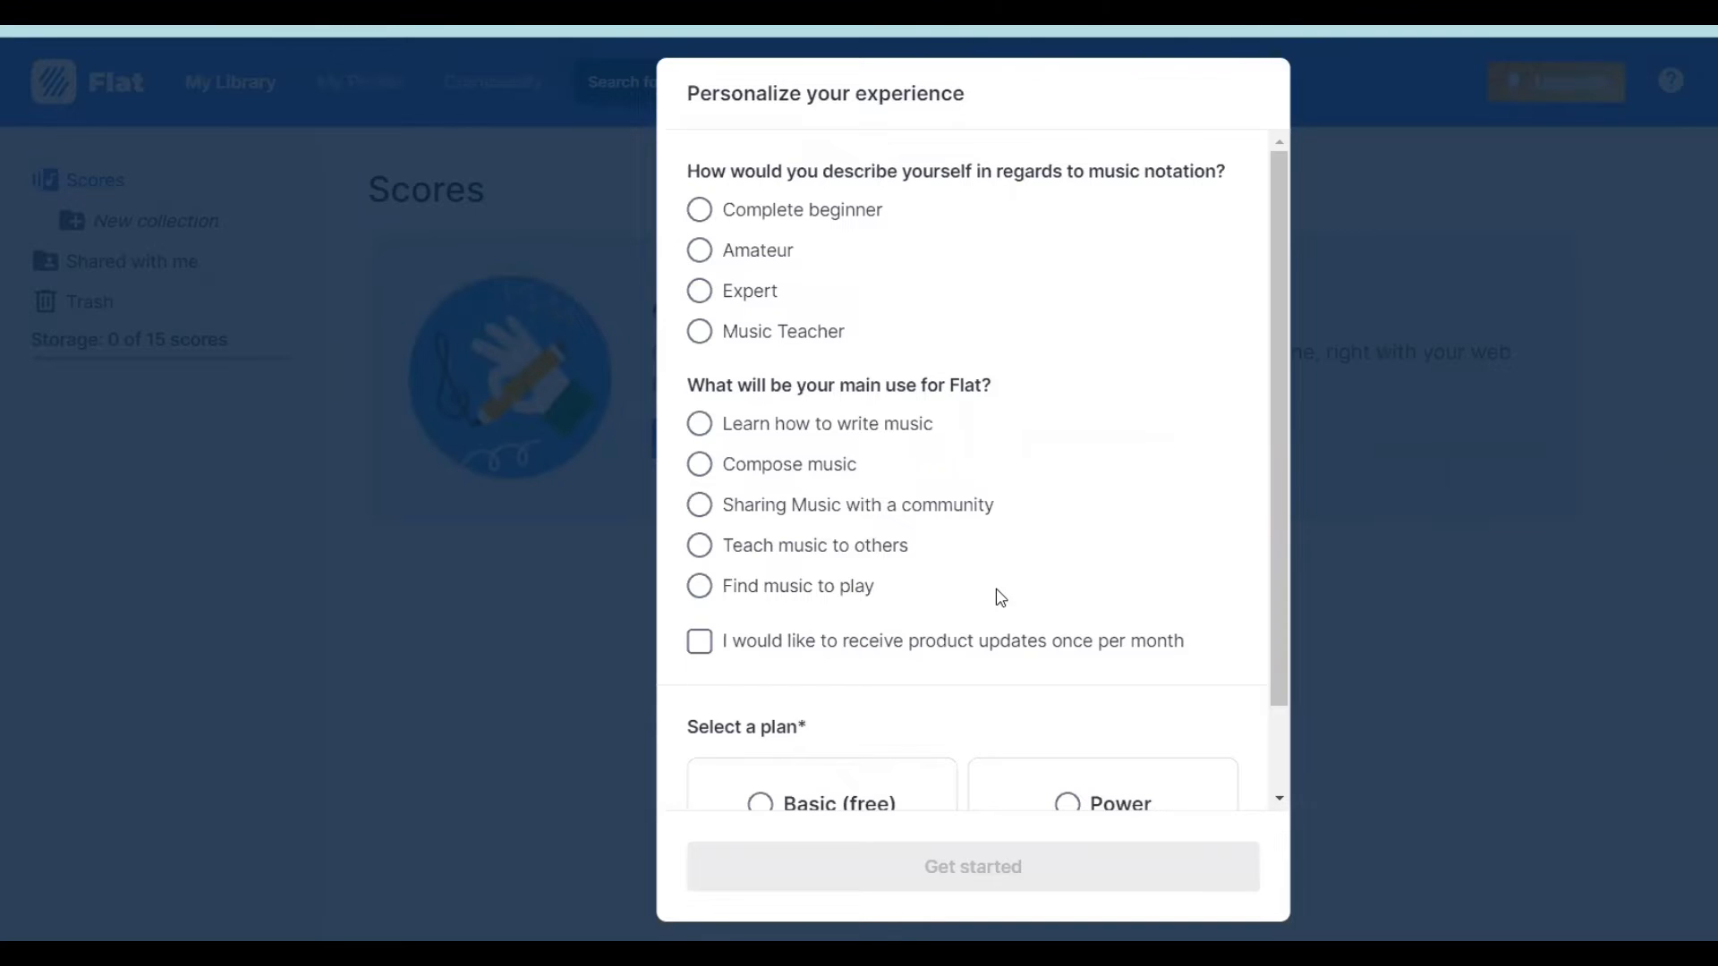
- Personalize the account as Amateur with Compose music as the main use, and start with the Basic (free) plan
left_click(702, 255)
left_click(700, 466)
scroll(700, 473, "down", 2)
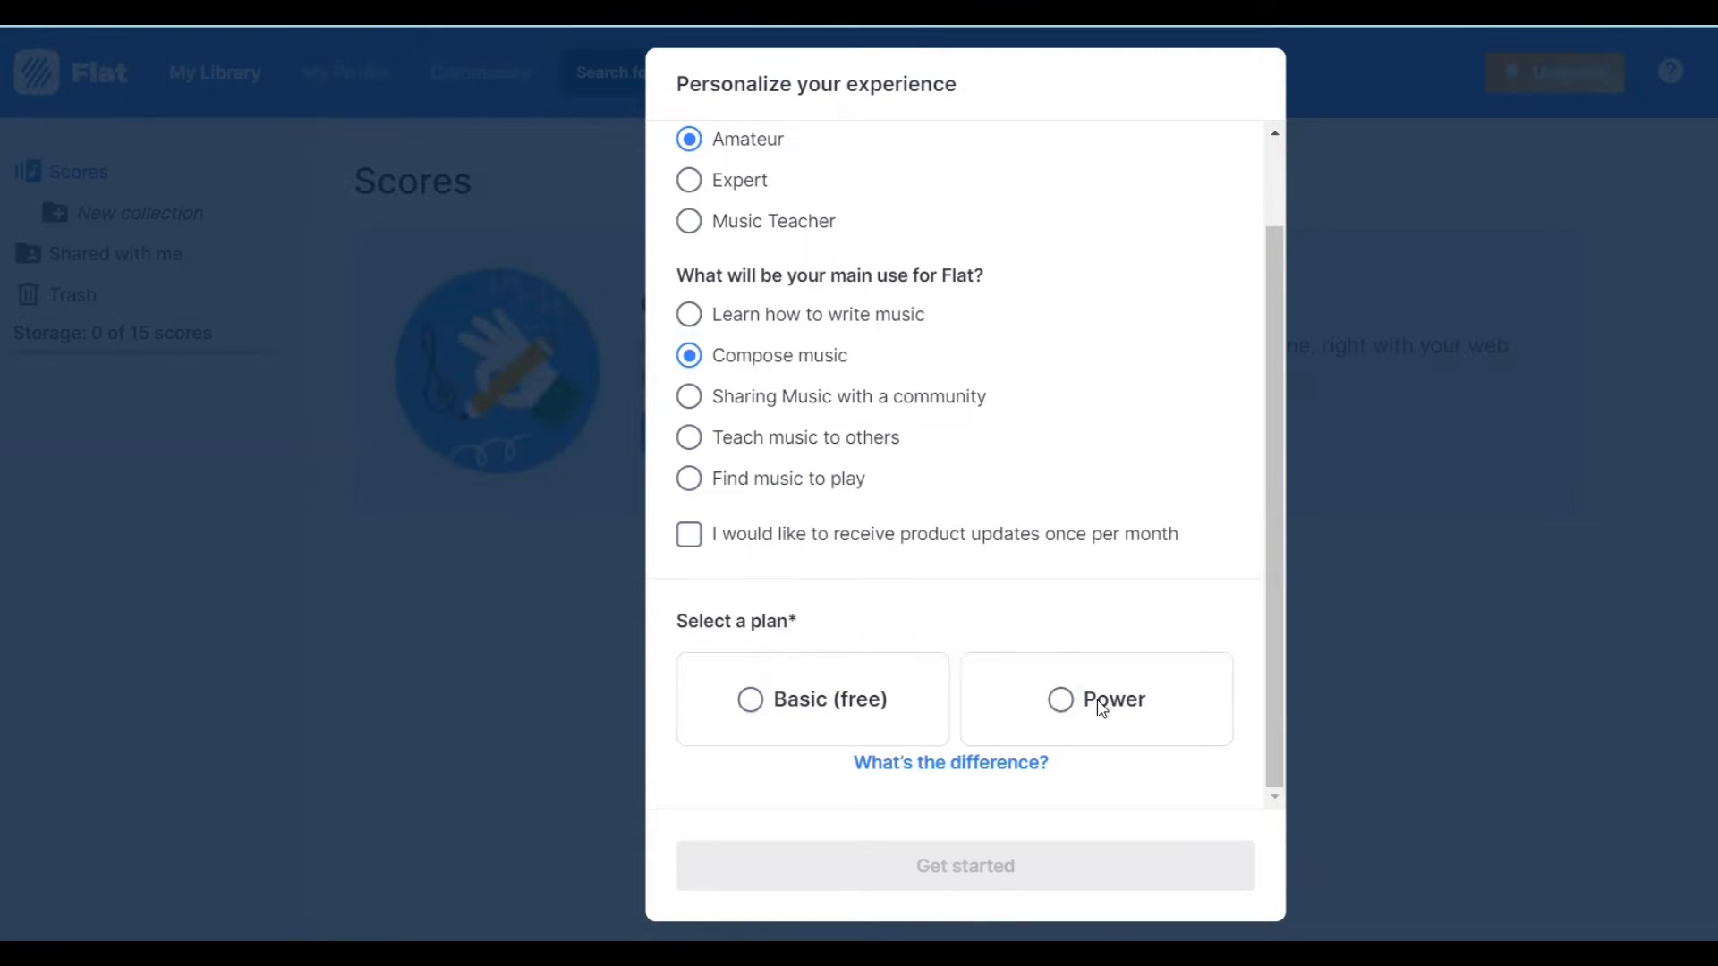
left_click(751, 700)
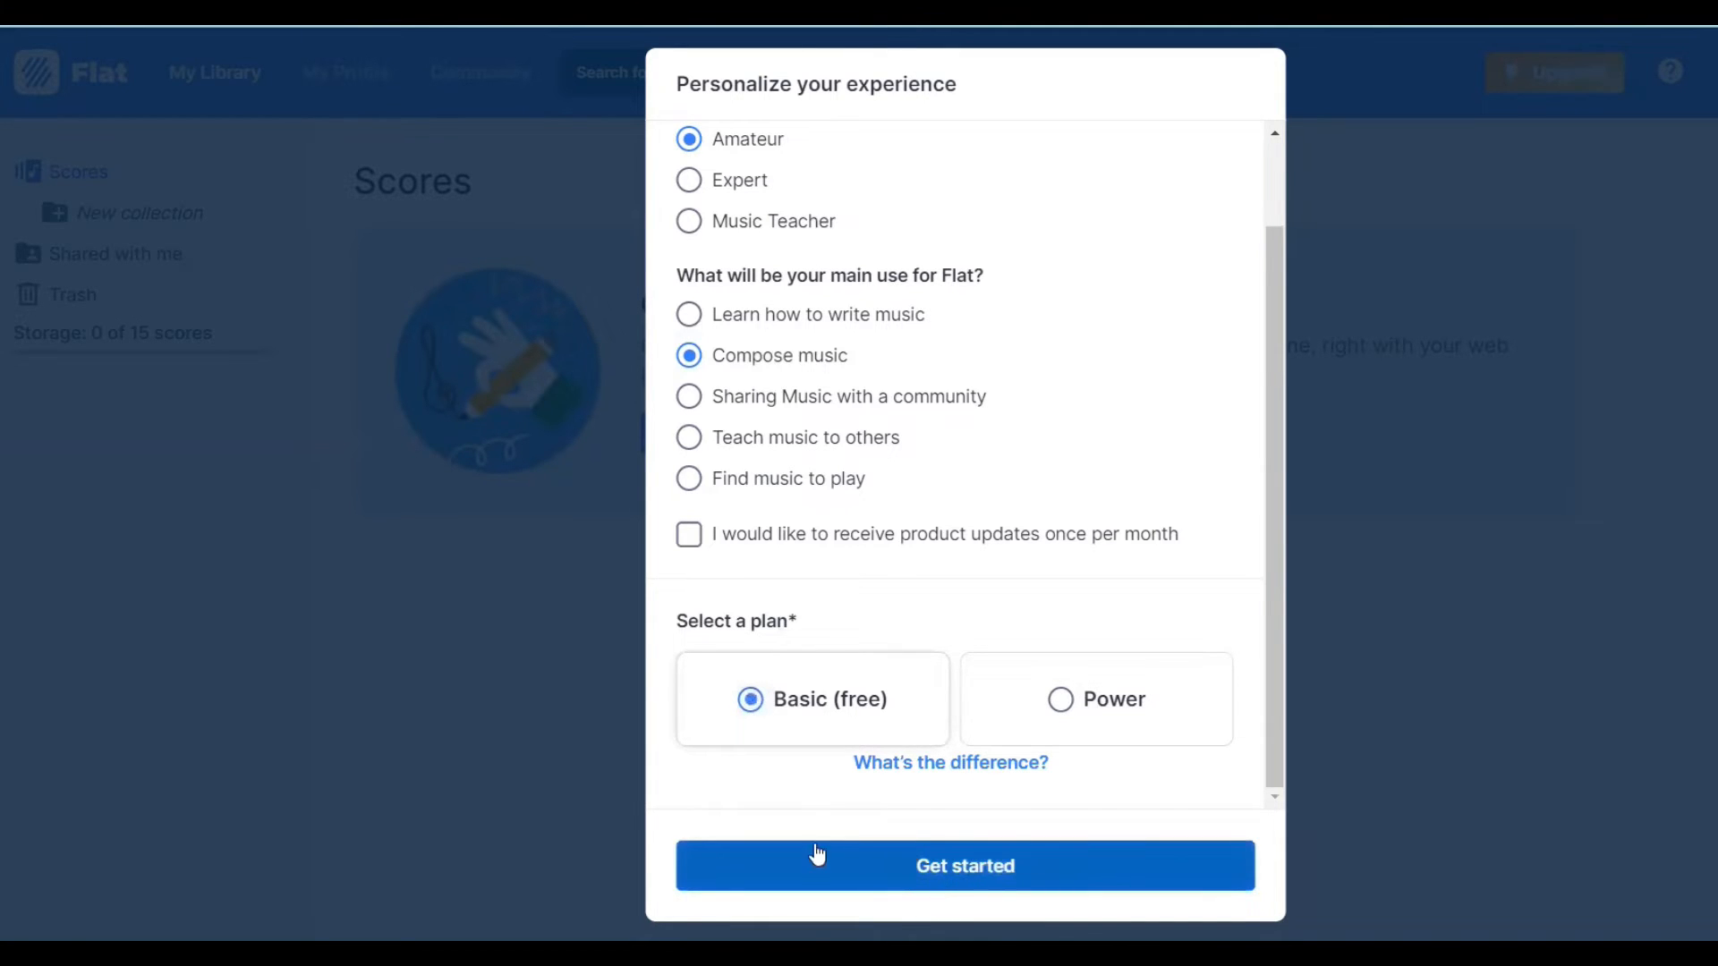
left_click(1034, 866)
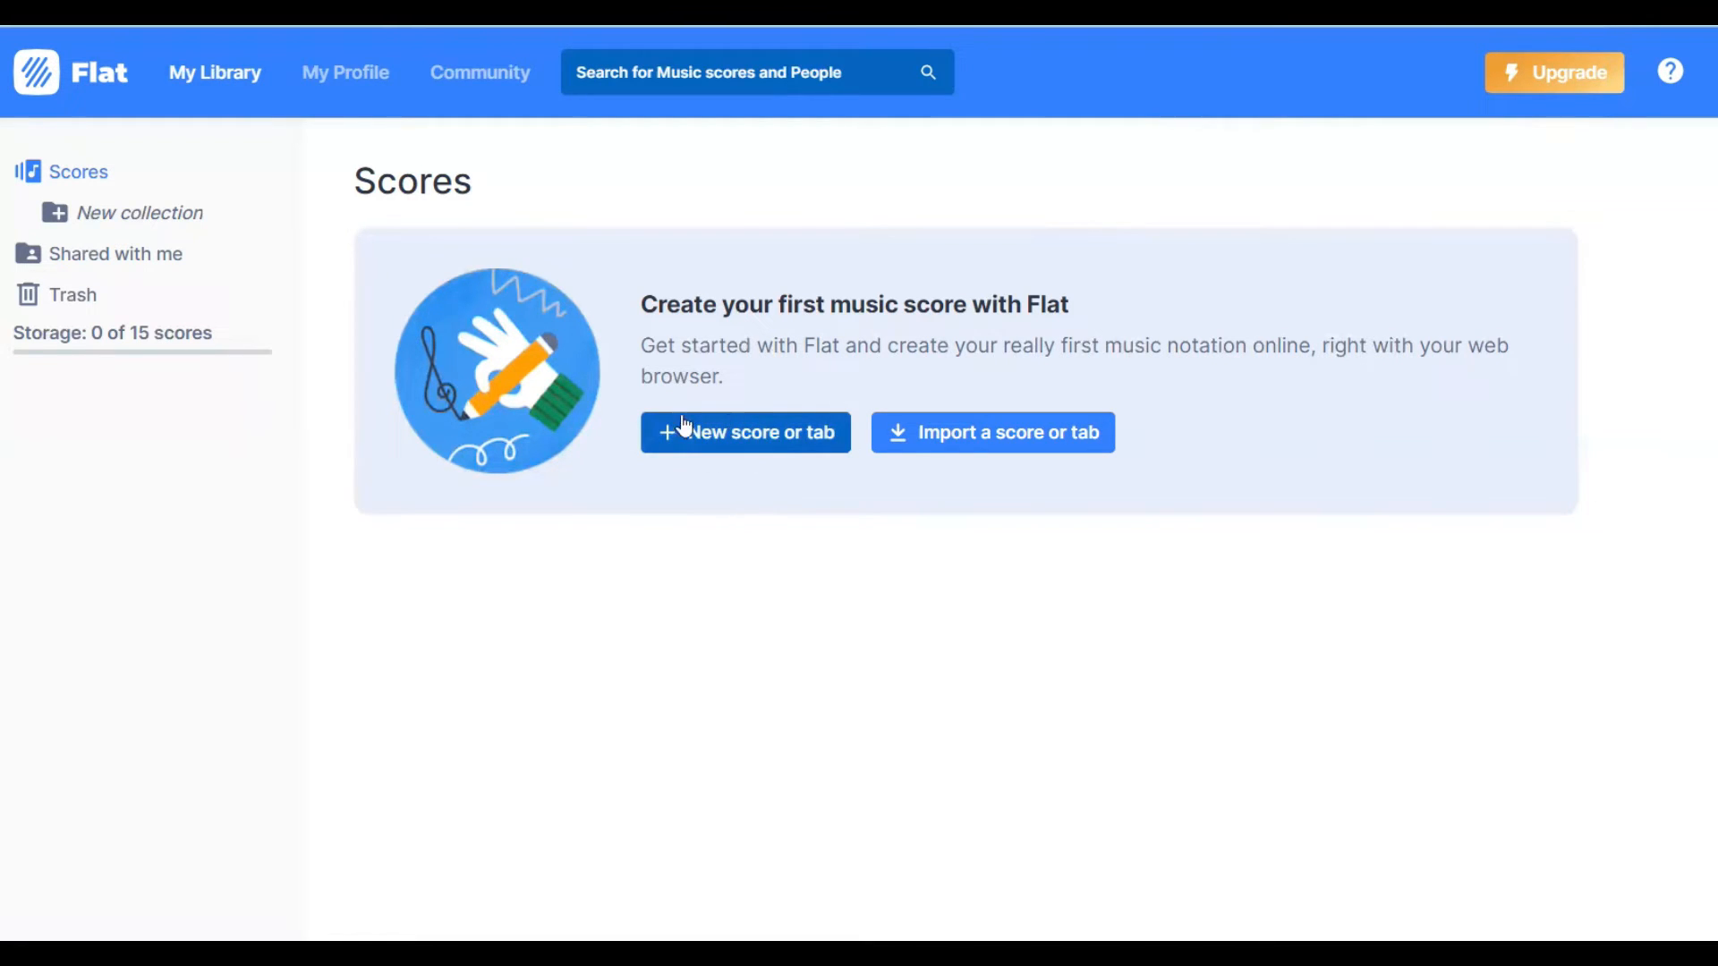
- Start a new private score titled "My Test Score" and proceed to the instrument selection
left_click(752, 438)
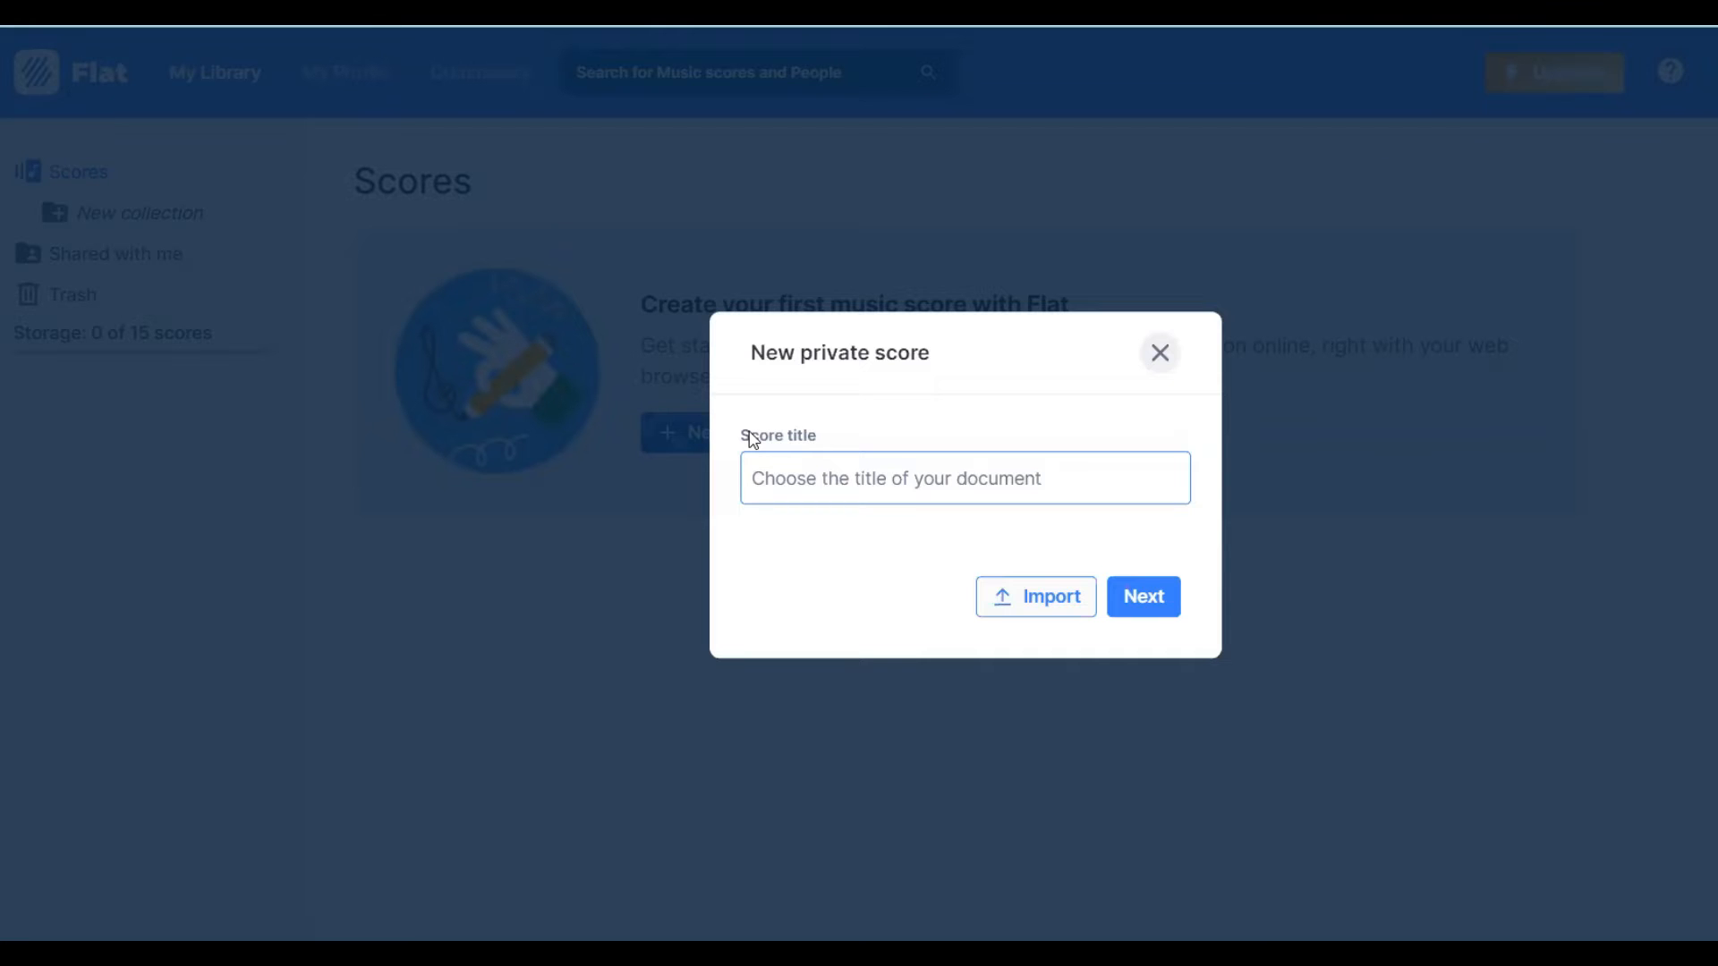
type("My")
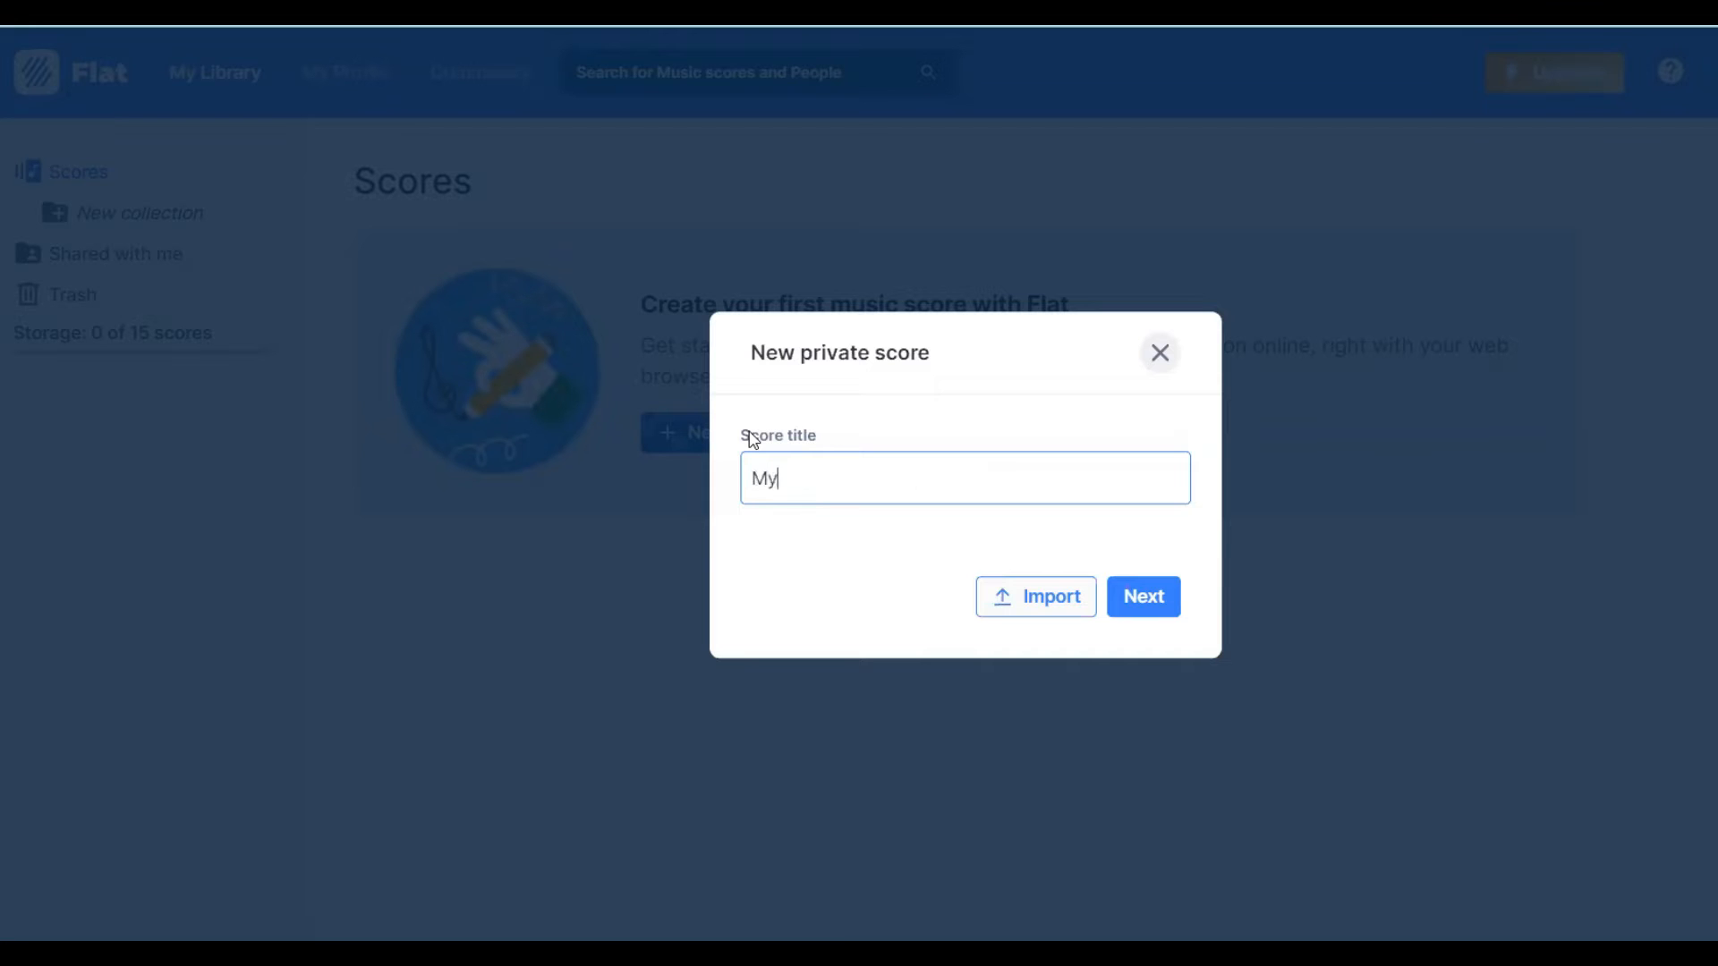
type(" Test Score")
left_click(1126, 606)
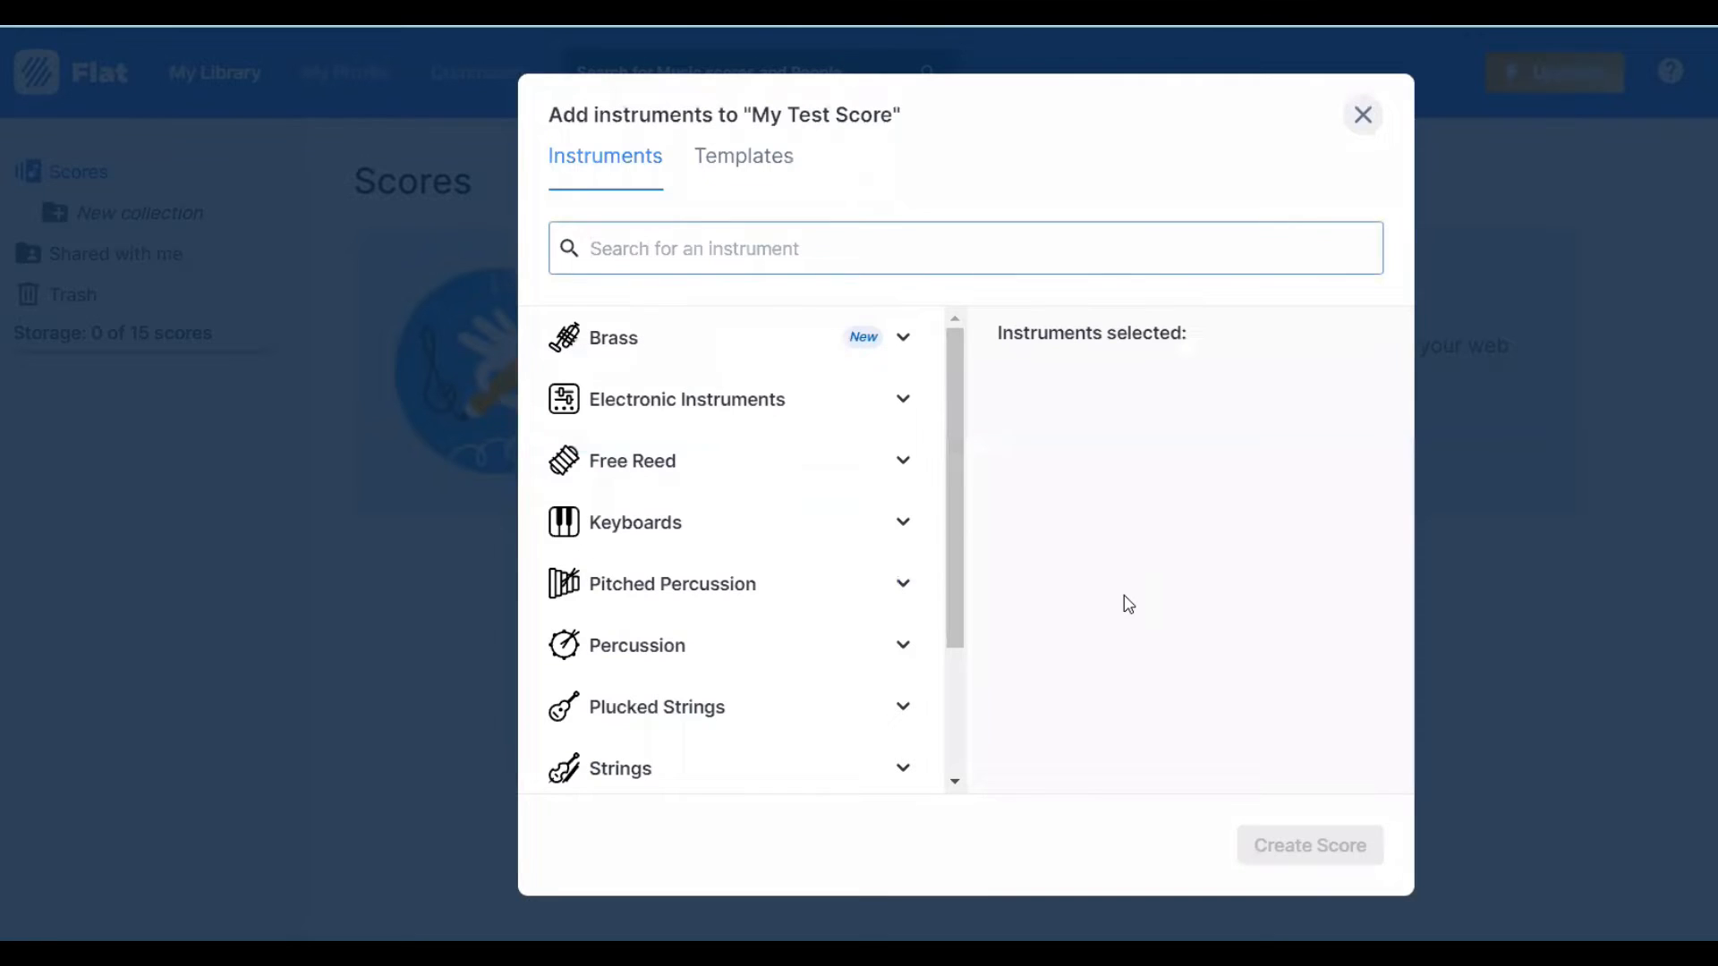
- Add one standard Piano from the Keyboards category and create the score
left_click(711, 506)
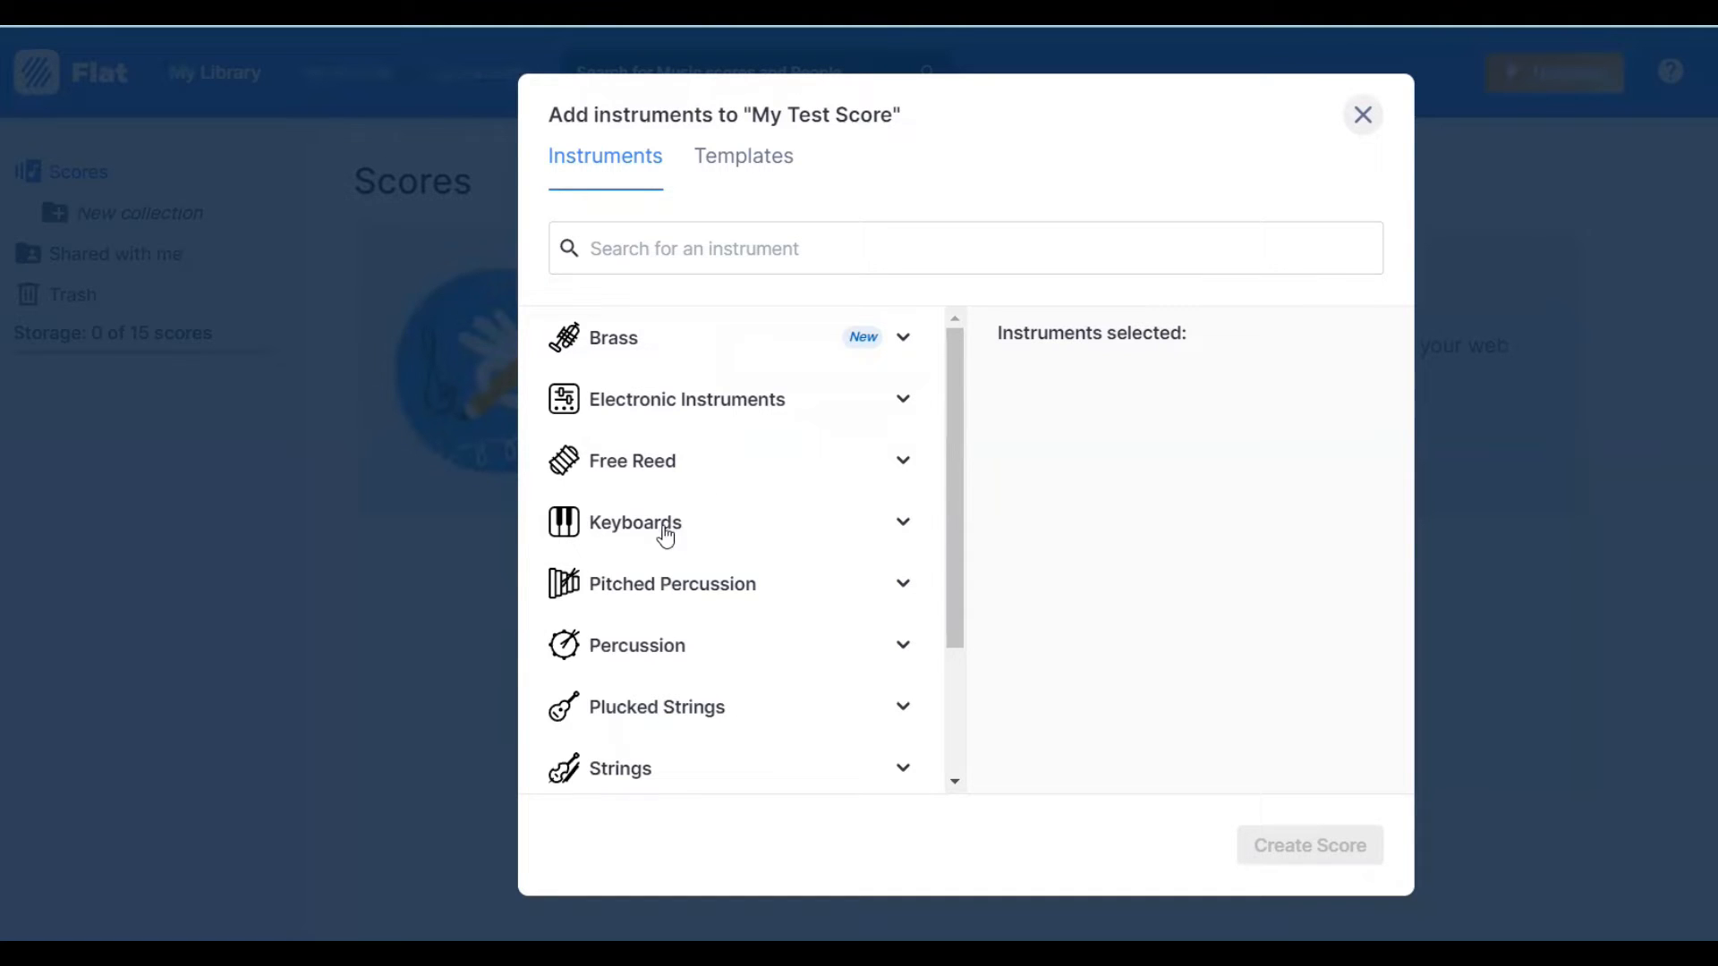
left_click(683, 526)
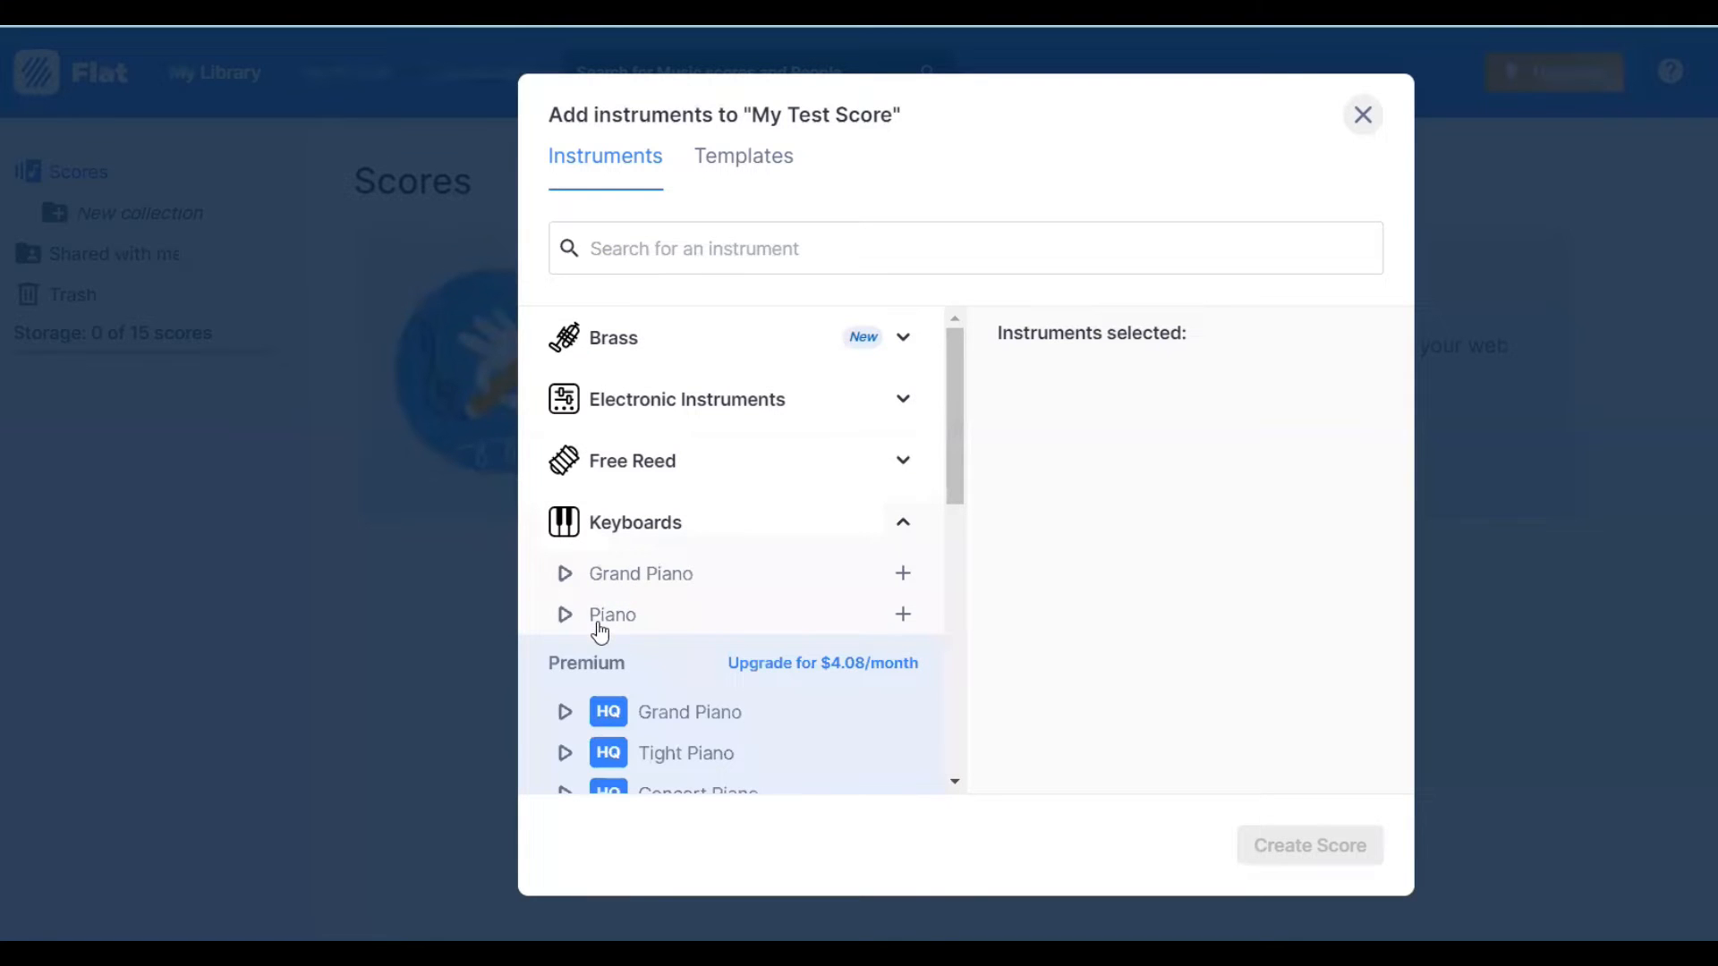
left_click(905, 617)
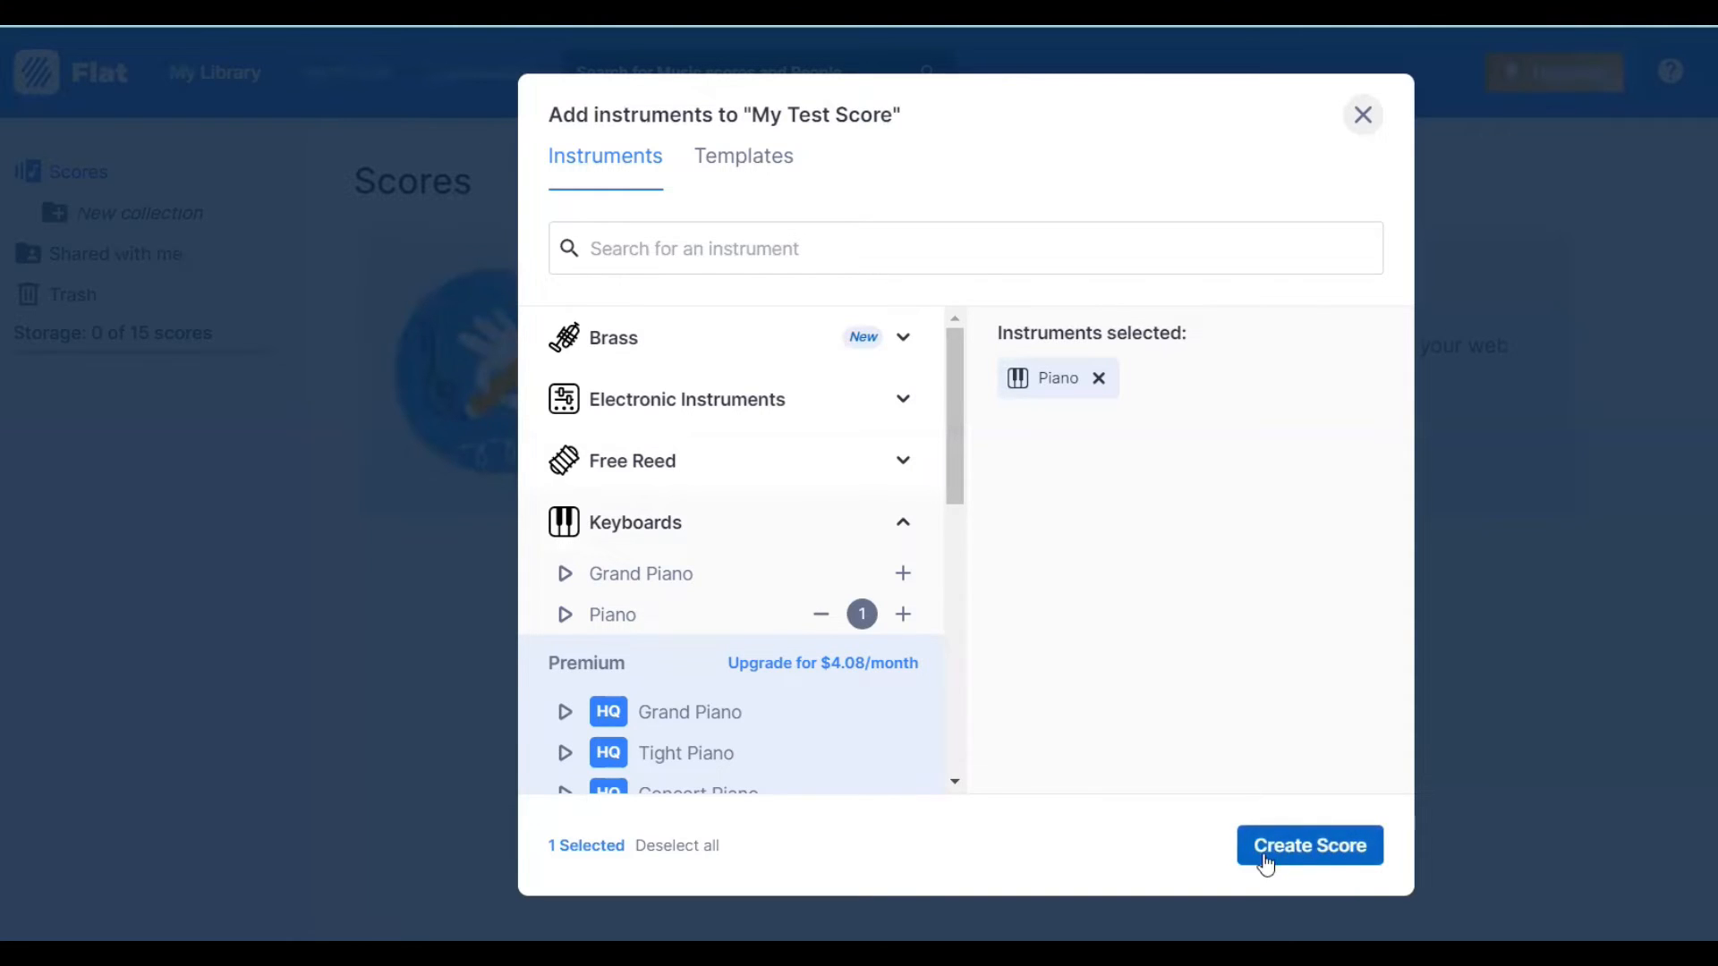
left_click(1295, 846)
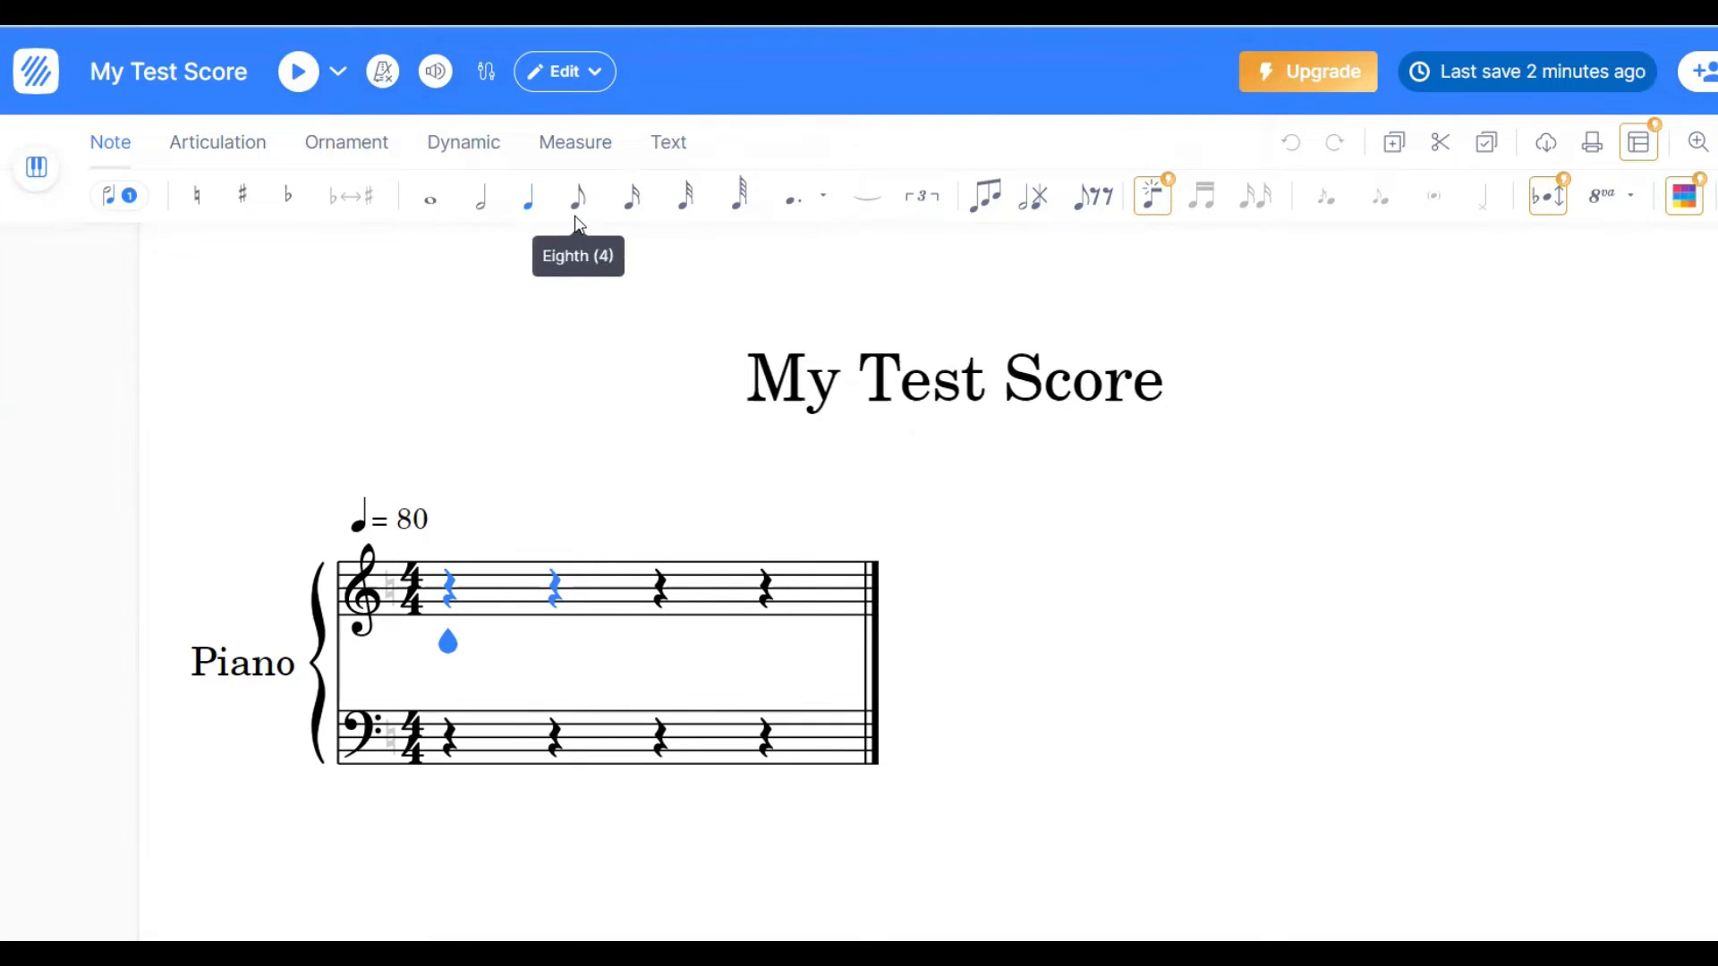
- Look through the available articulation, ornament, dynamic, measure and text notation tools
left_click(182, 150)
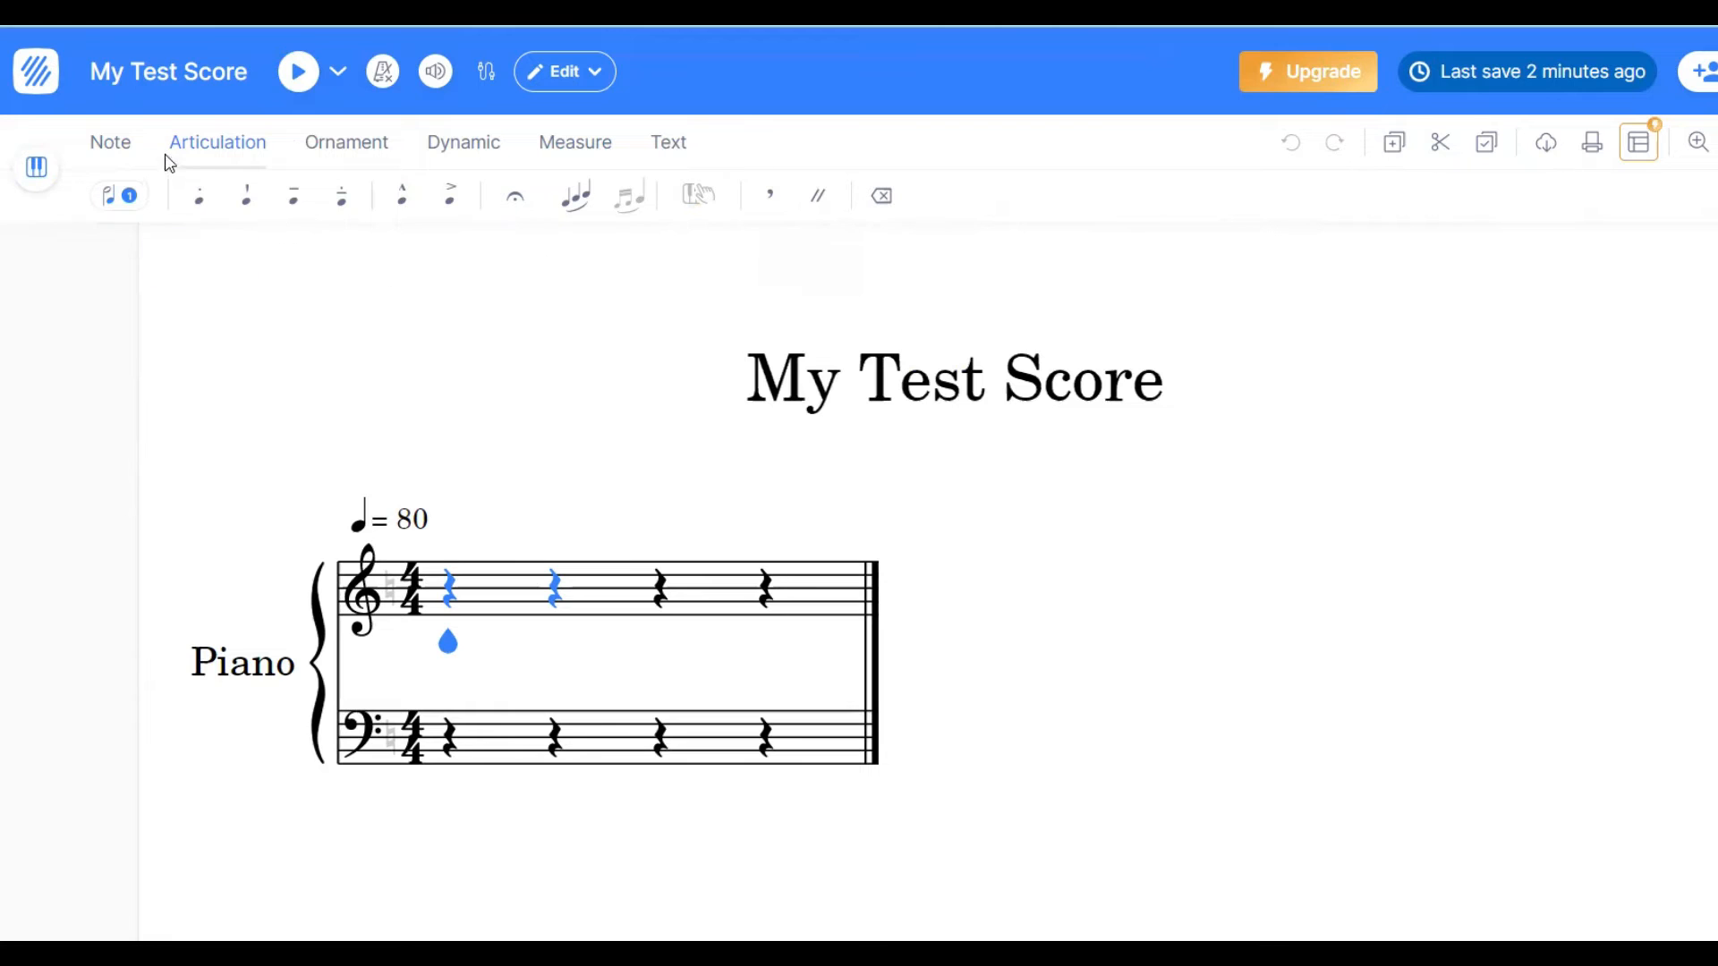
key("ctrl+4")
left_click(230, 159)
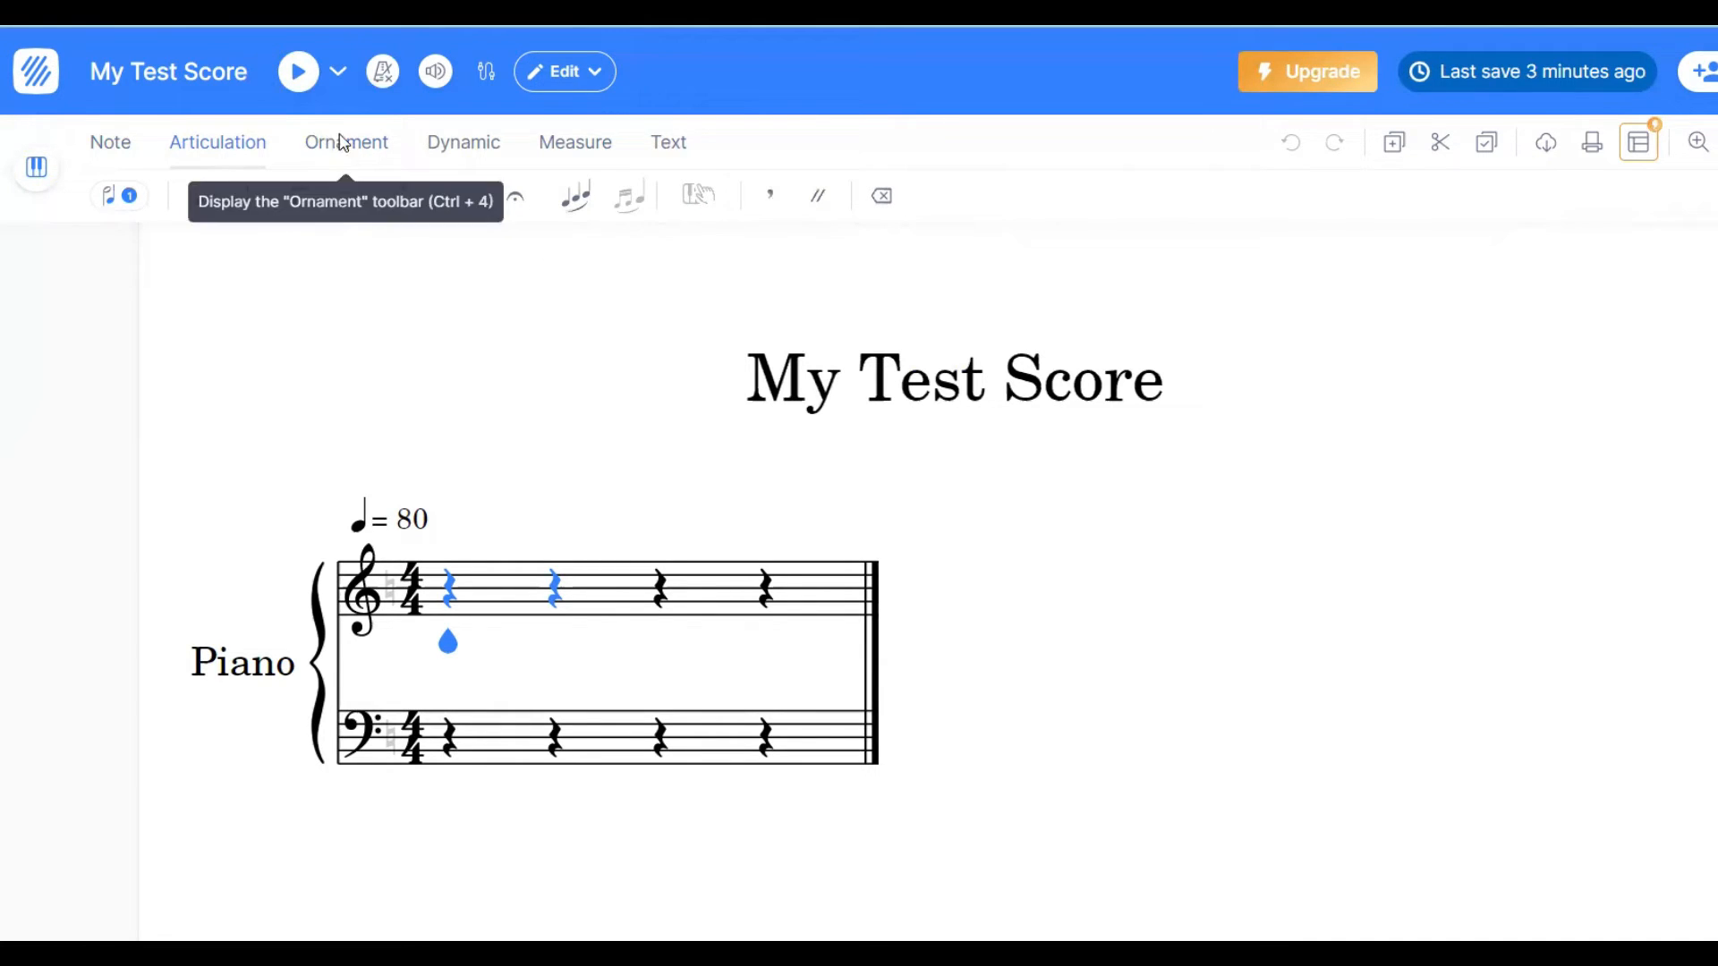
left_click(343, 144)
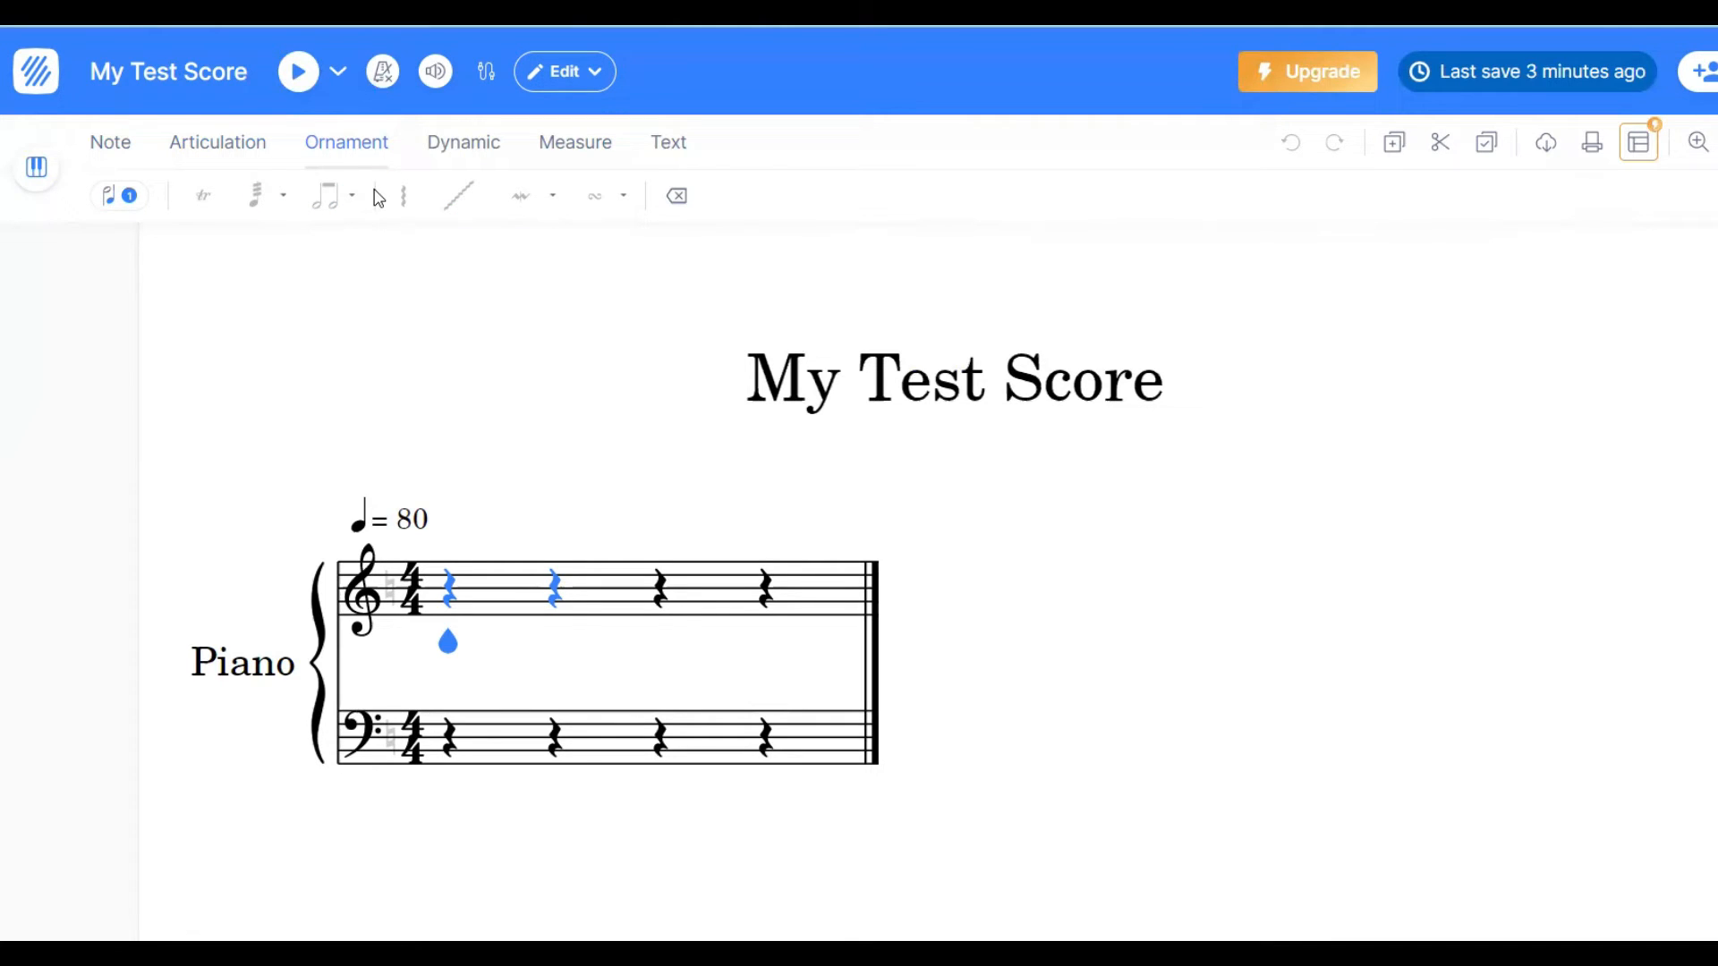
left_click(465, 145)
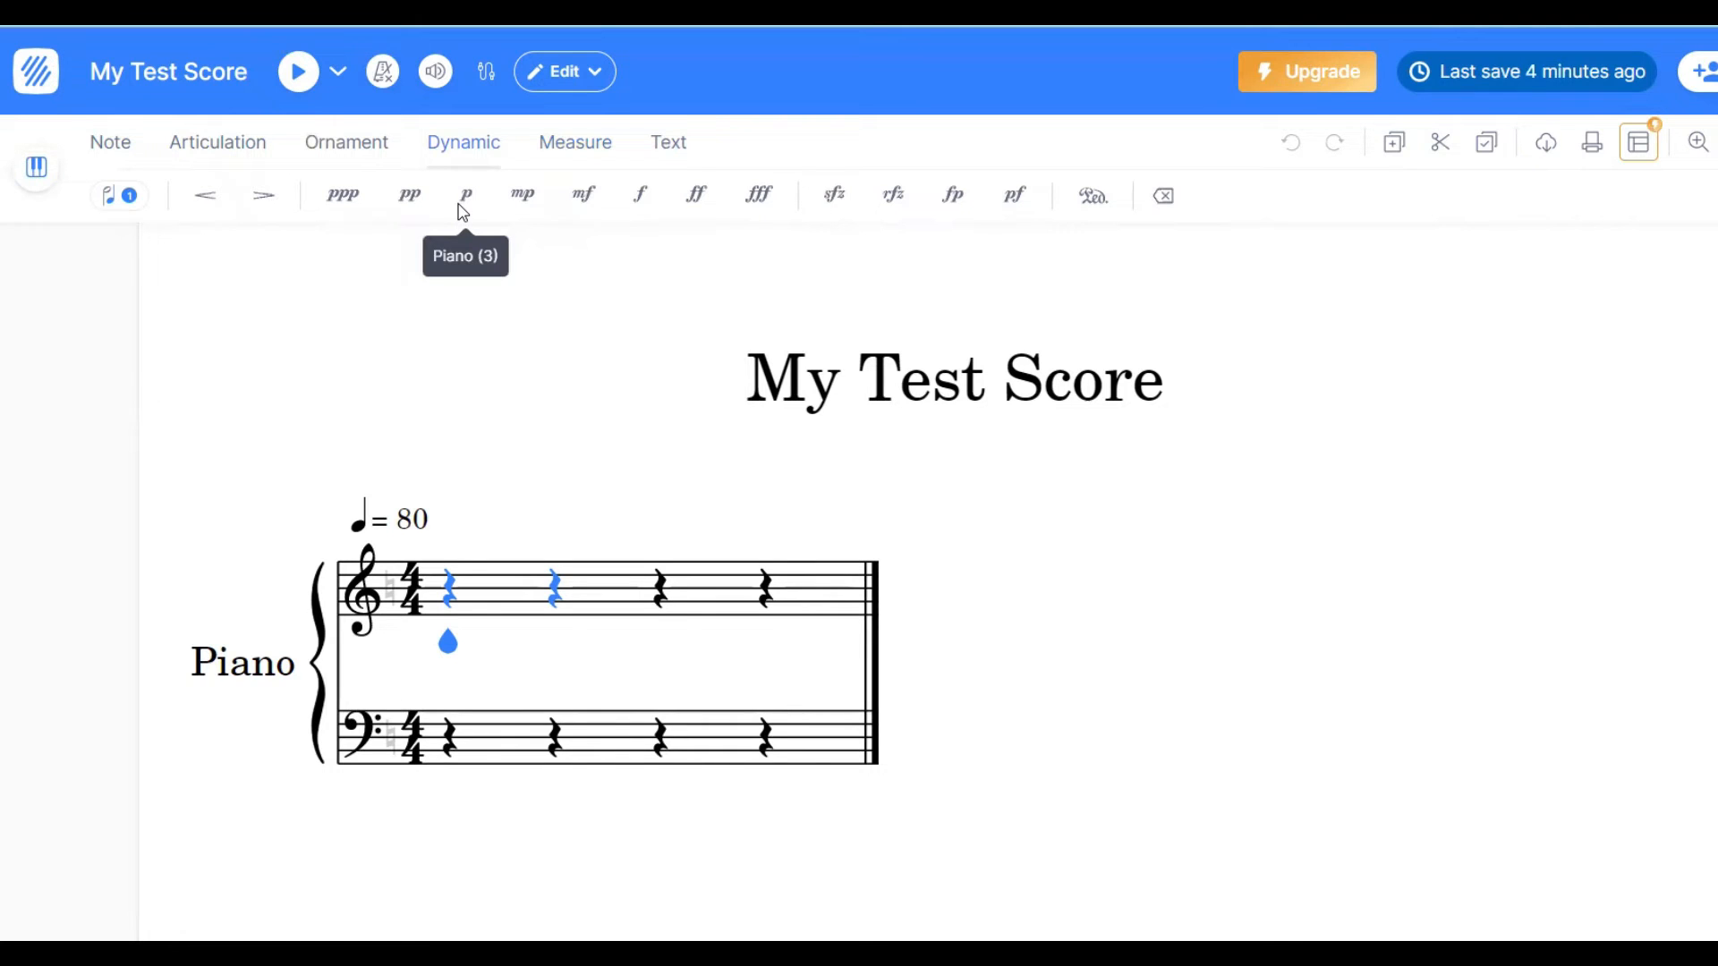
left_click(571, 144)
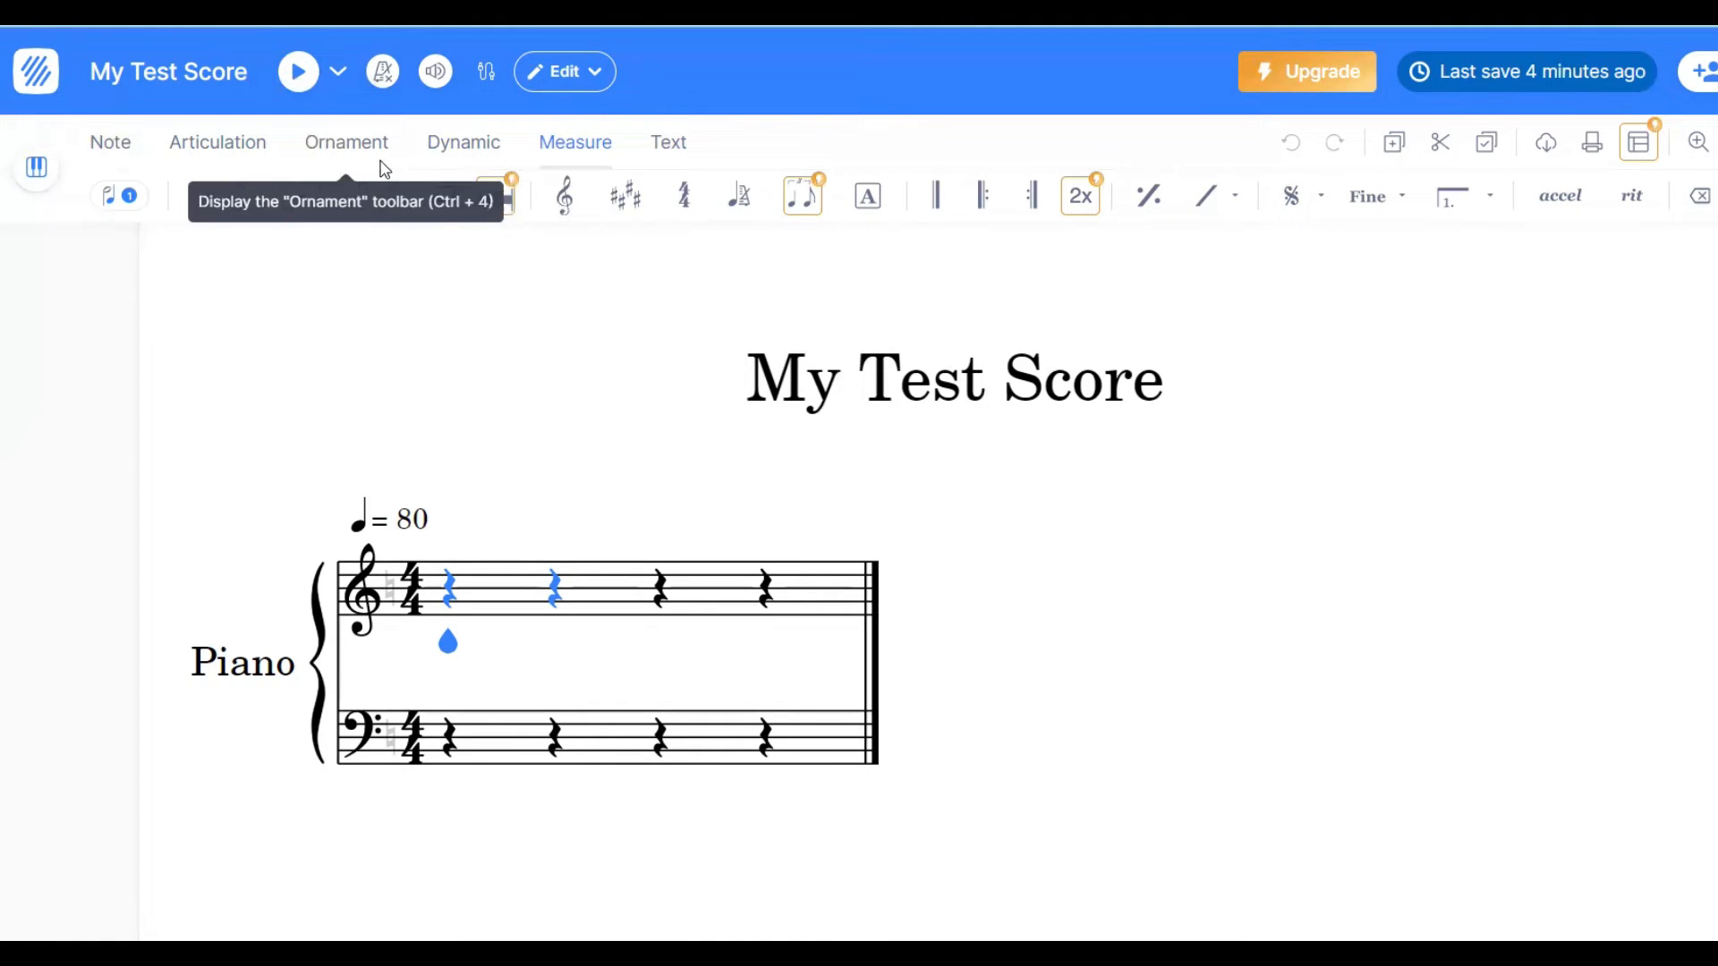
left_click(671, 145)
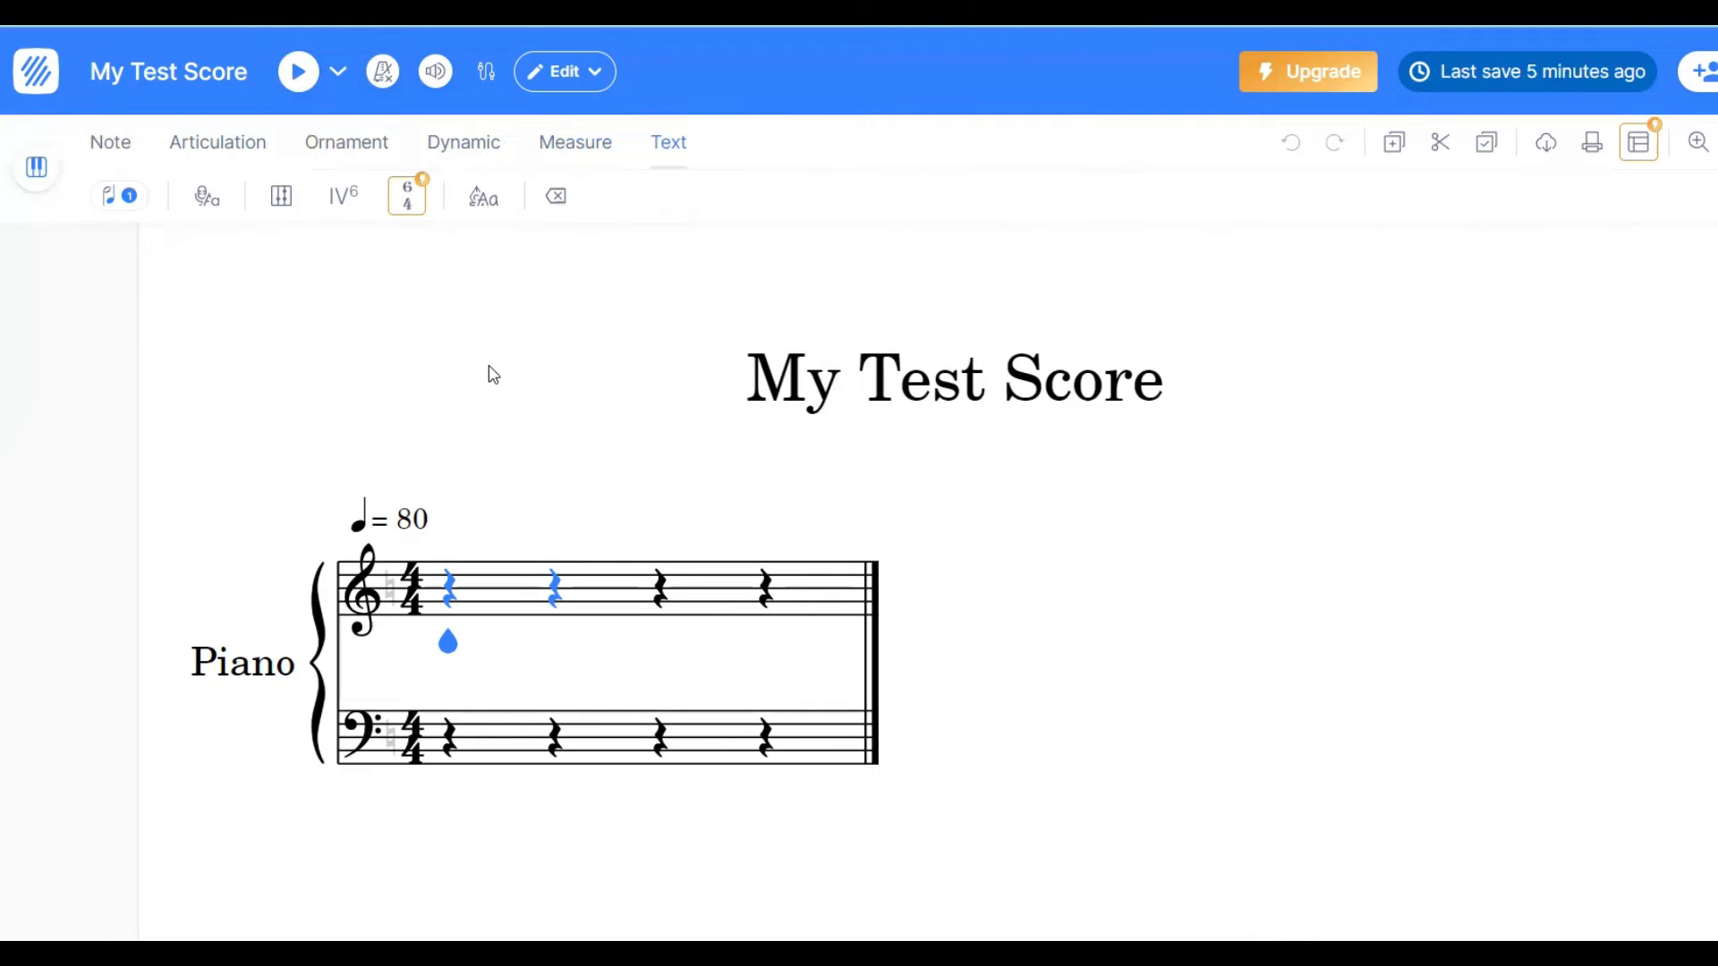
- Enter an F on the first beat of the treble staff and make it a half note
left_click(450, 590)
left_click(454, 614)
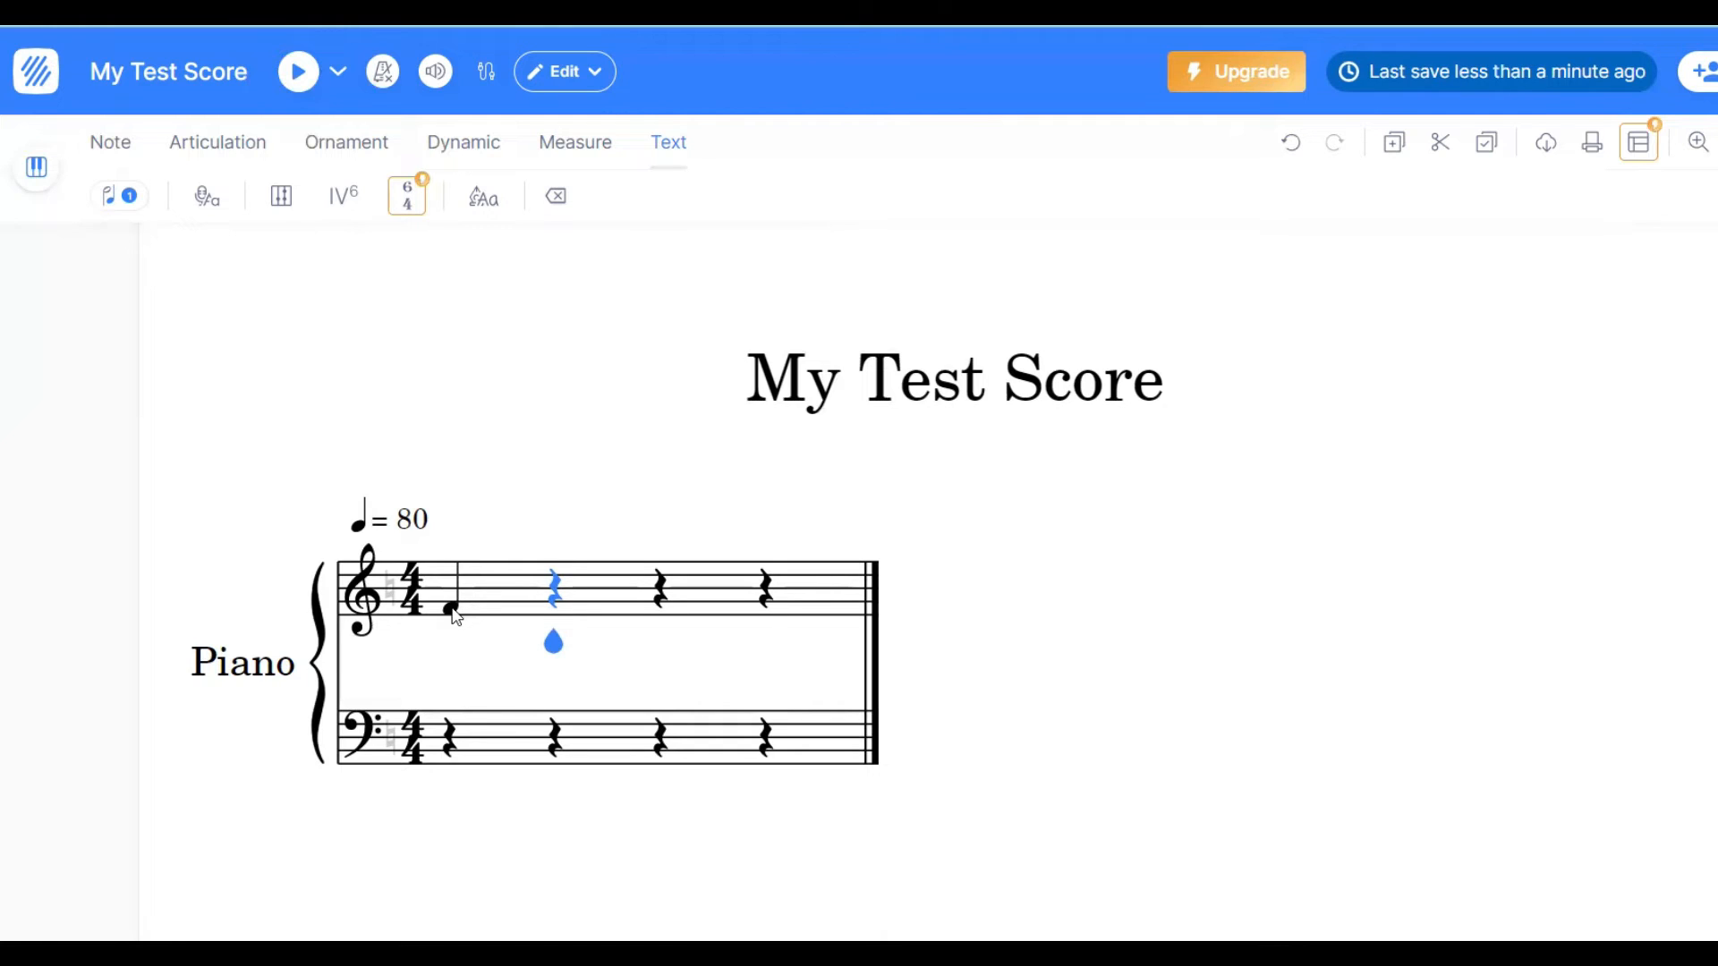
left_click(452, 610)
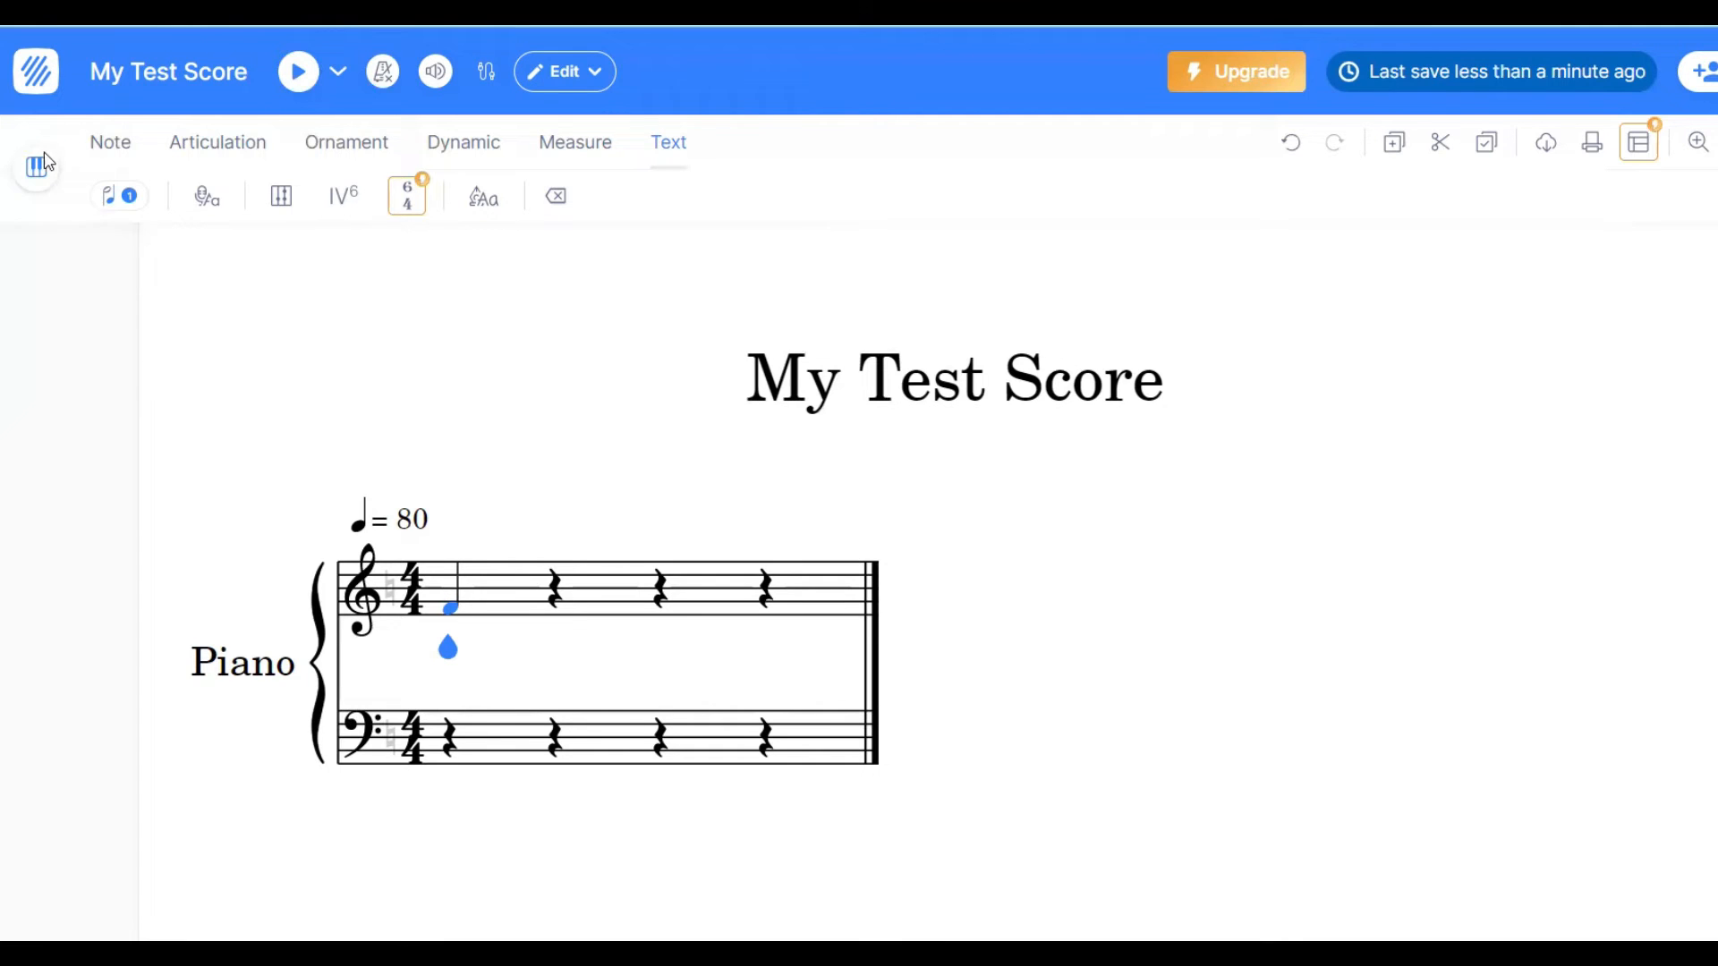
left_click(110, 147)
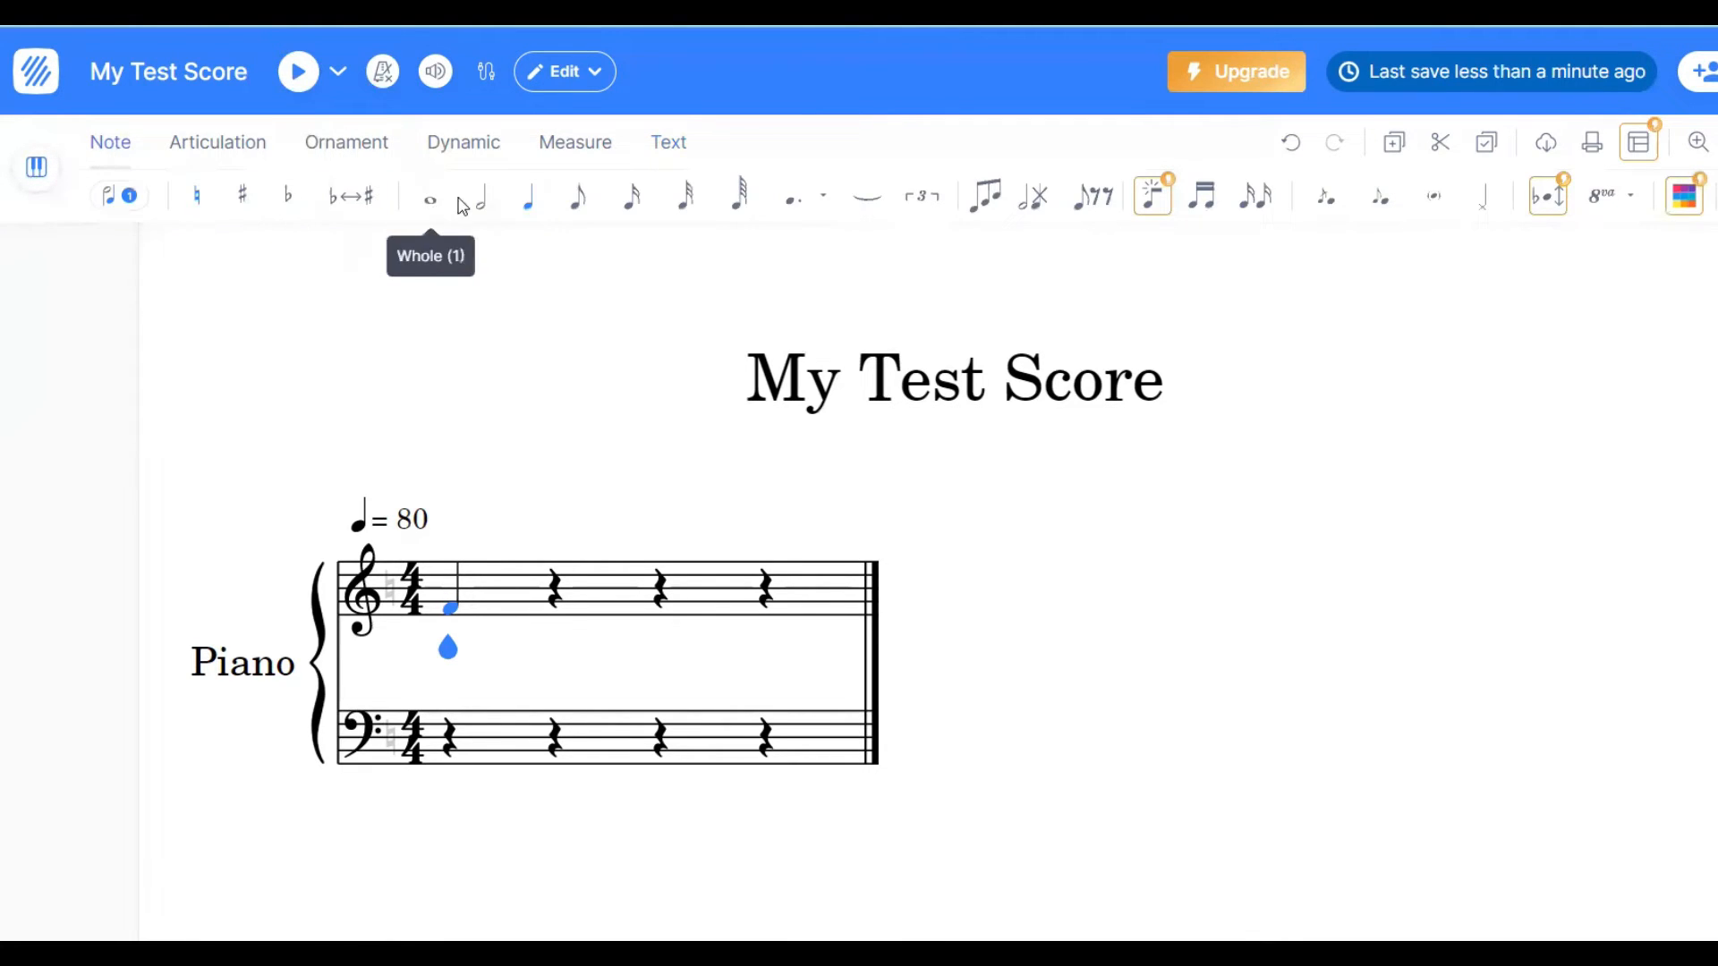
left_click(484, 204)
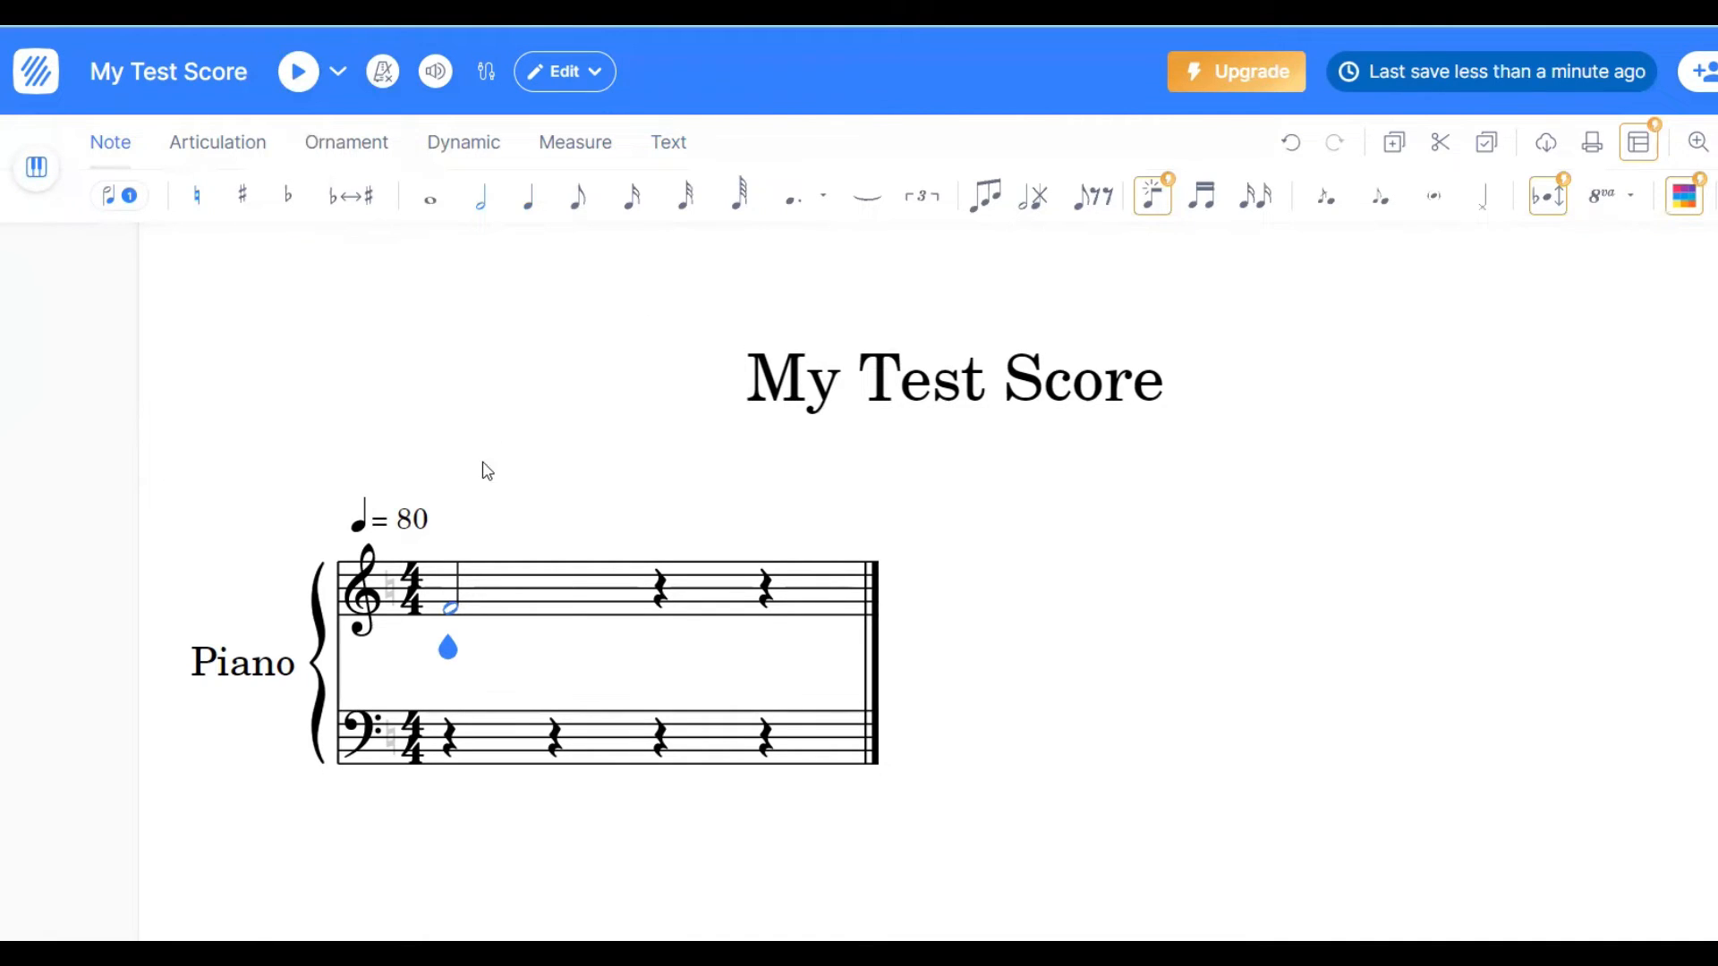
- Enter quarter notes in the first treble measure, an A on the third beat and a G on the fourth
left_click(658, 592)
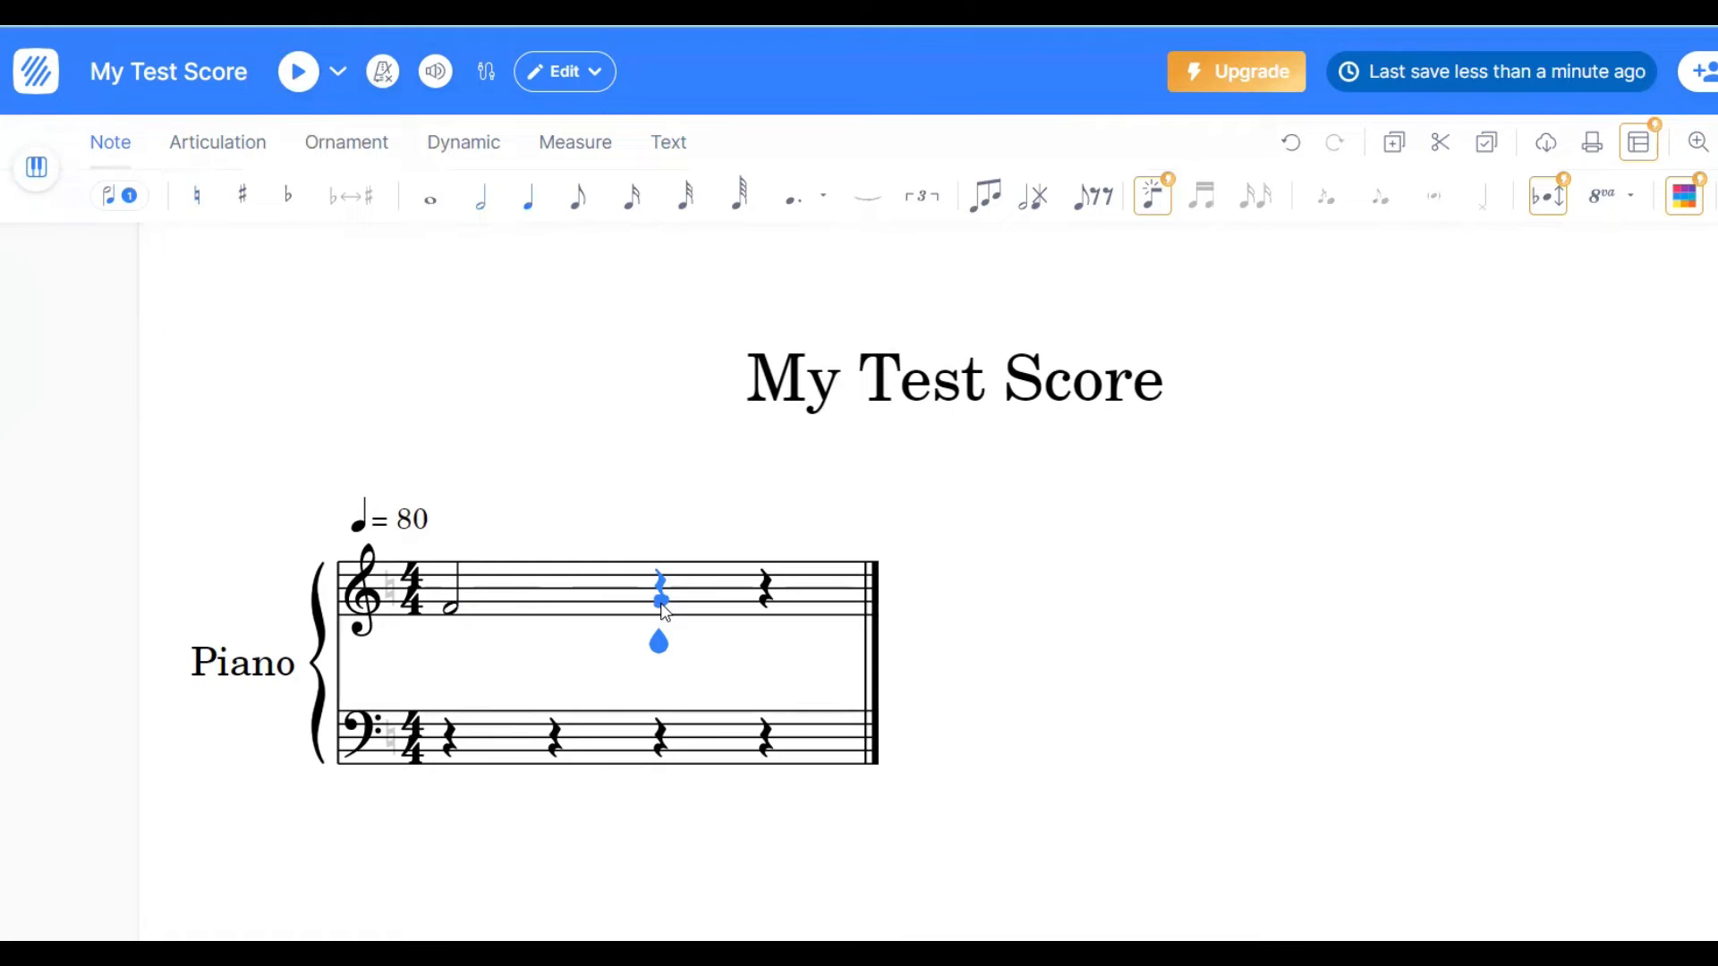
left_click(662, 607)
left_click(662, 603)
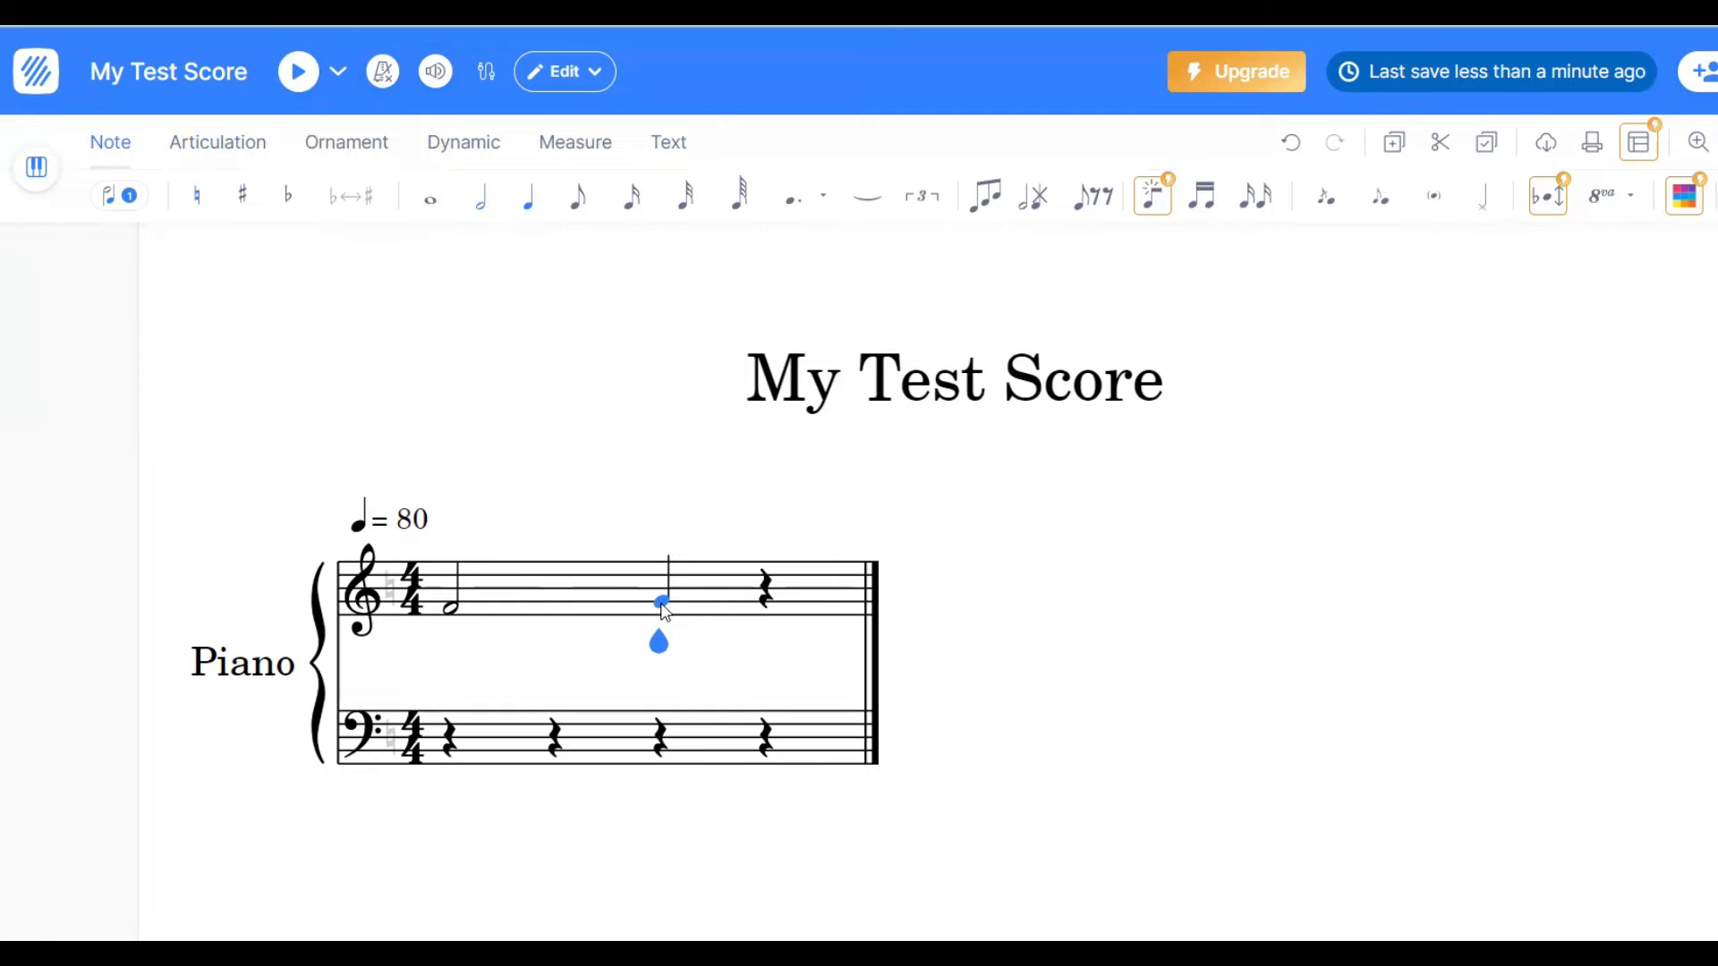
left_click_drag(663, 611, 662, 575)
left_click_drag(664, 570, 654, 607)
left_click(768, 616)
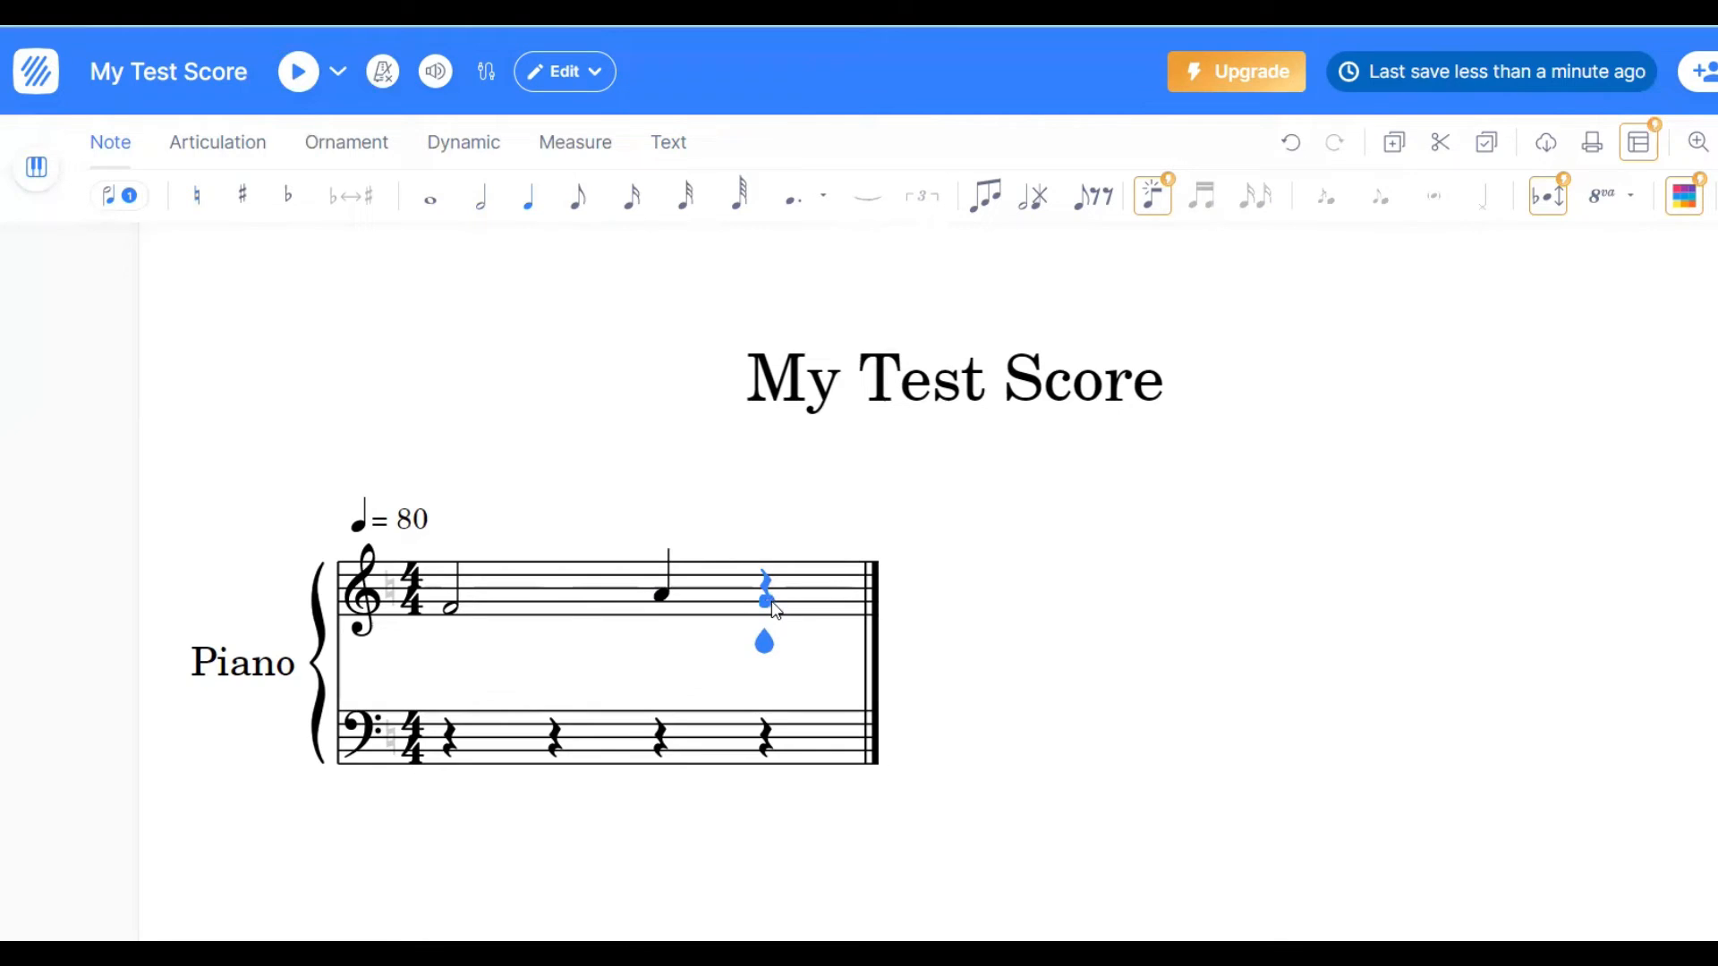
left_click(770, 602)
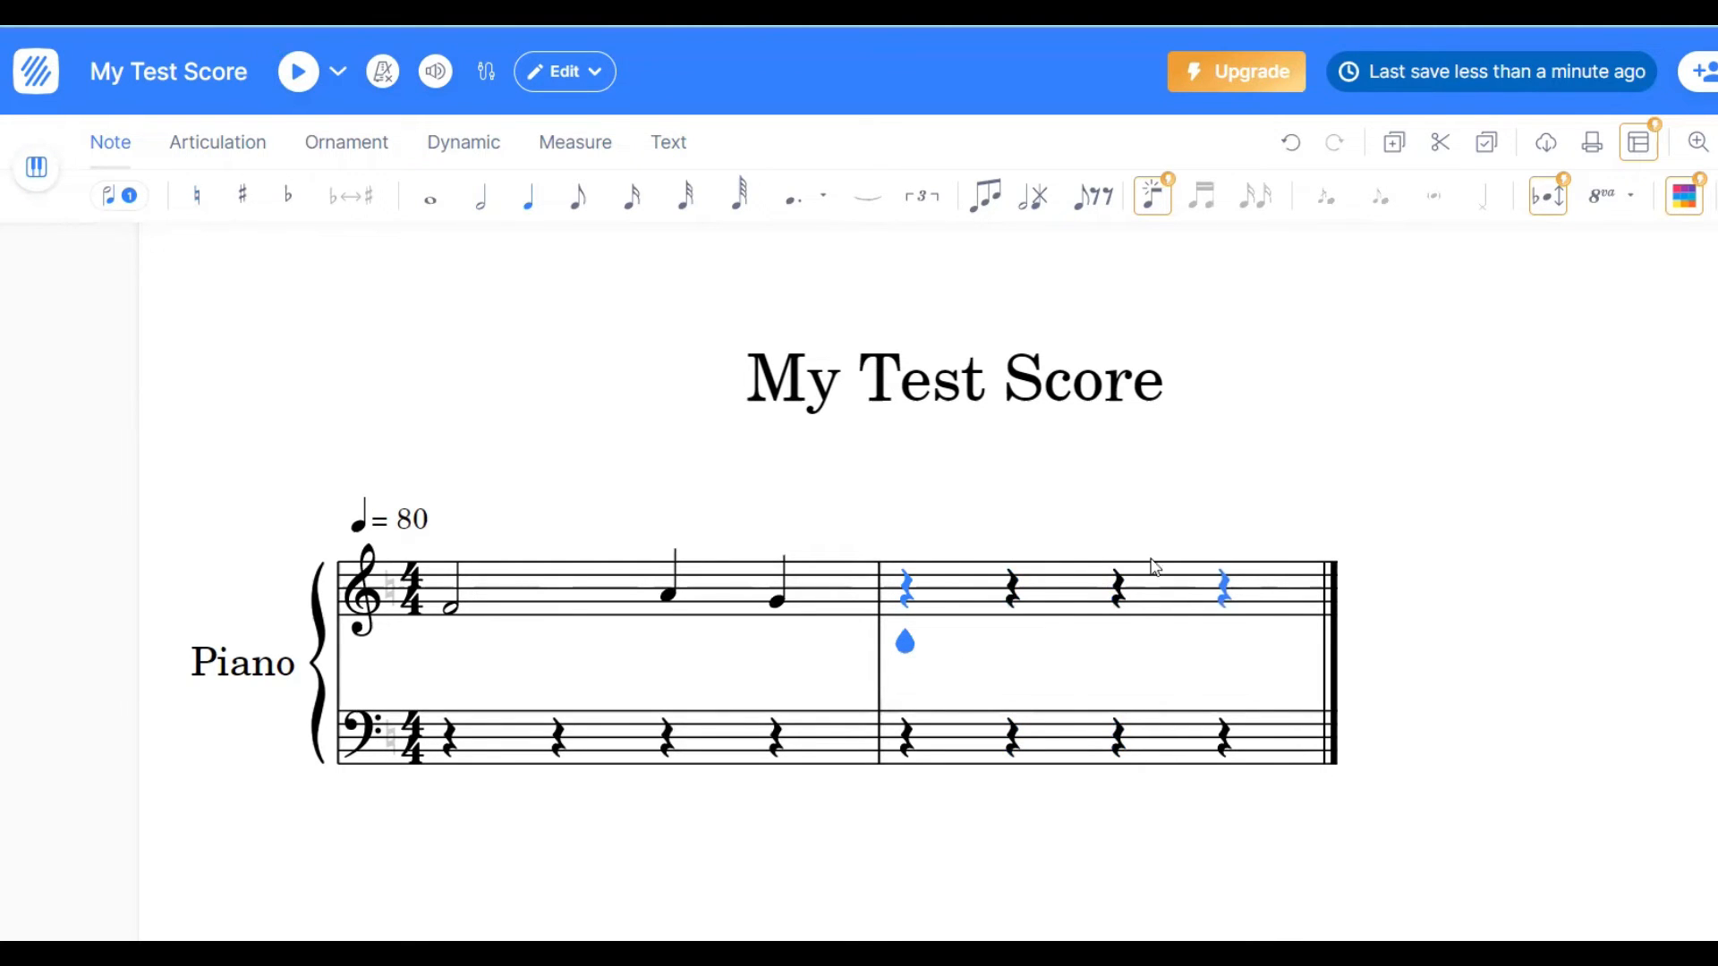
- Insert an empty measure after the second measure
left_click(1052, 600)
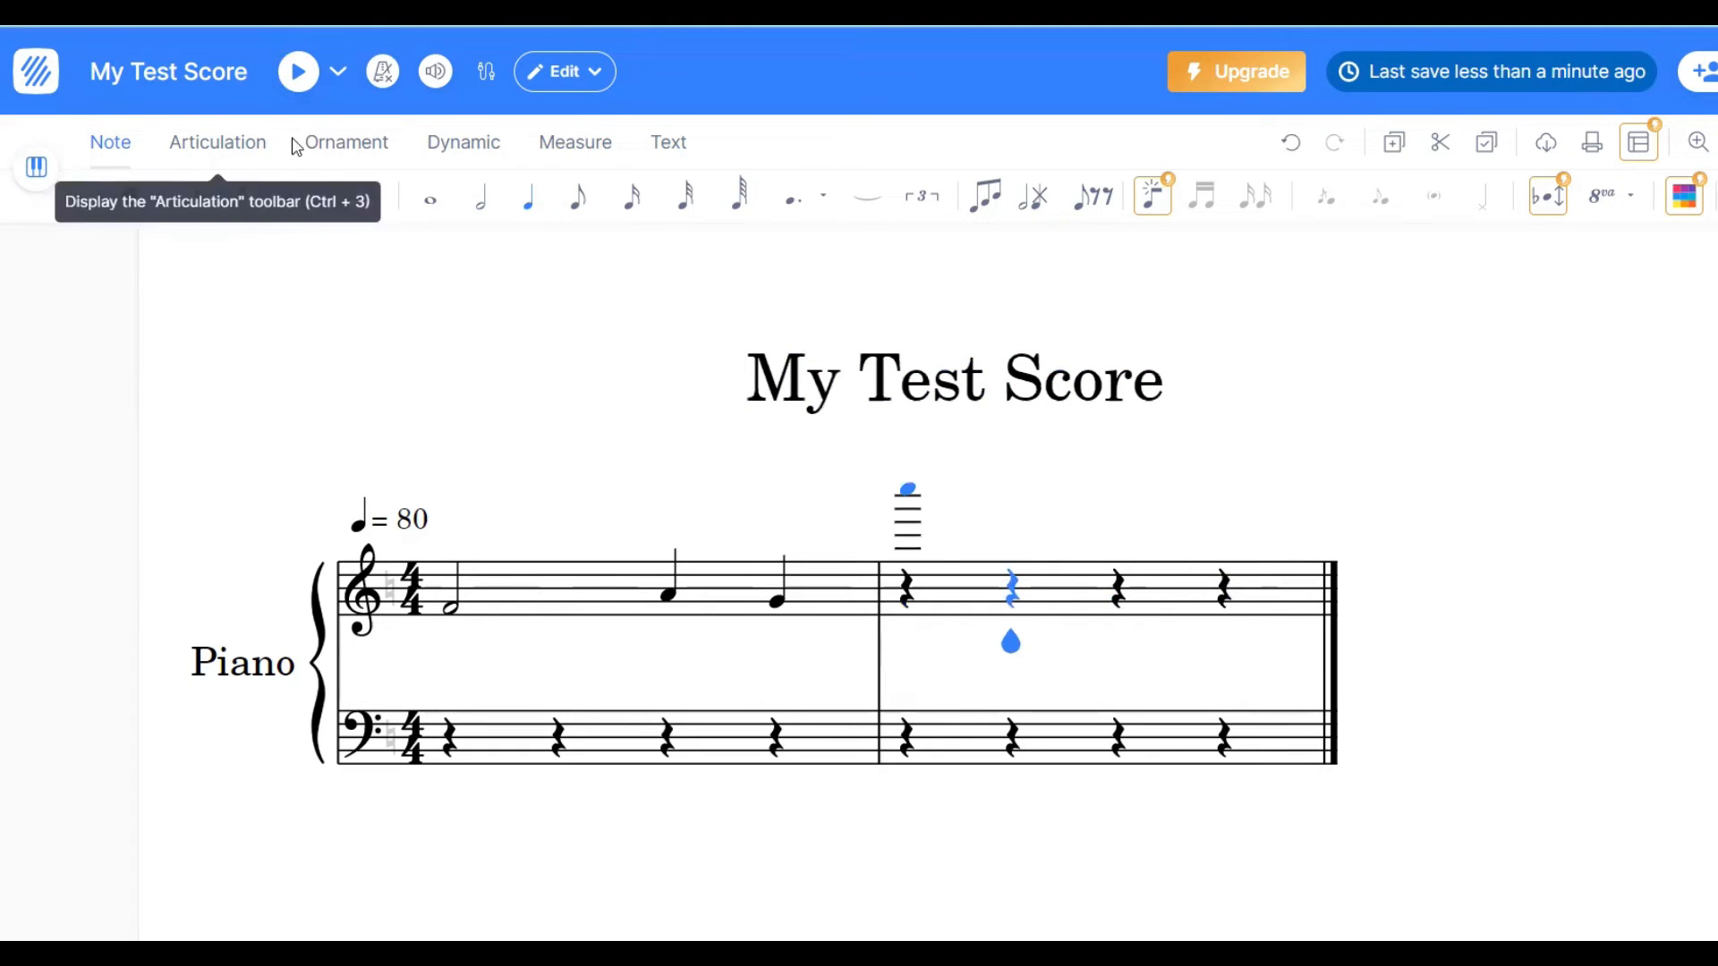
left_click(568, 146)
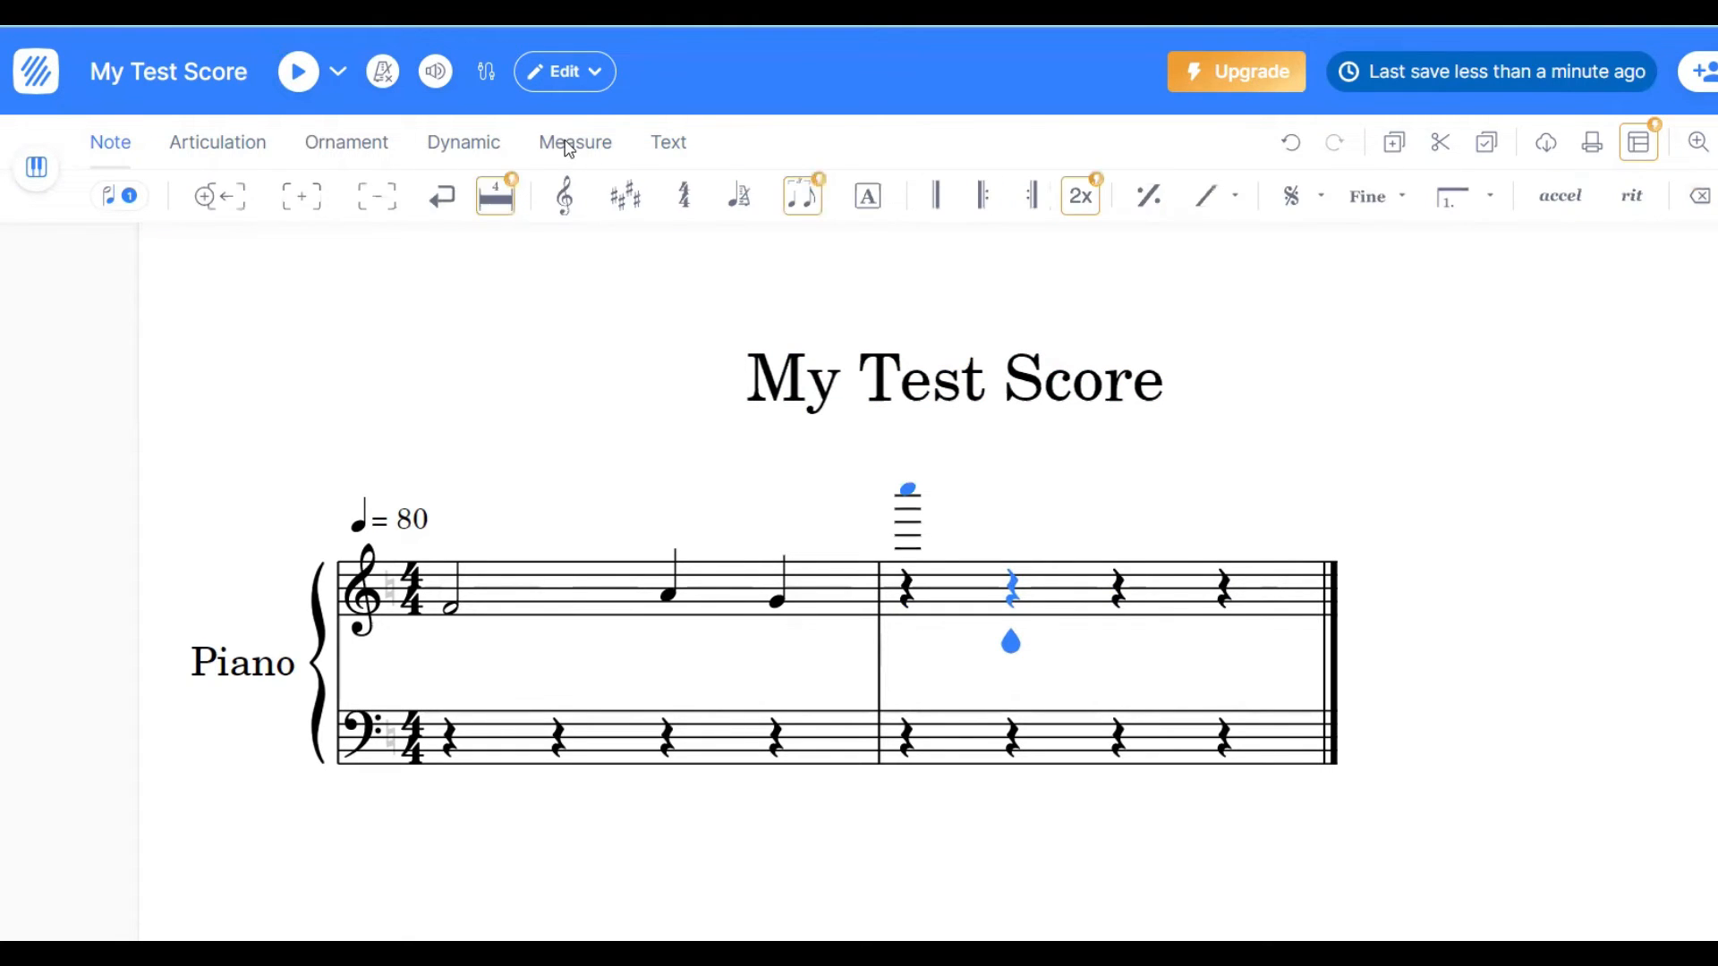
left_click(304, 198)
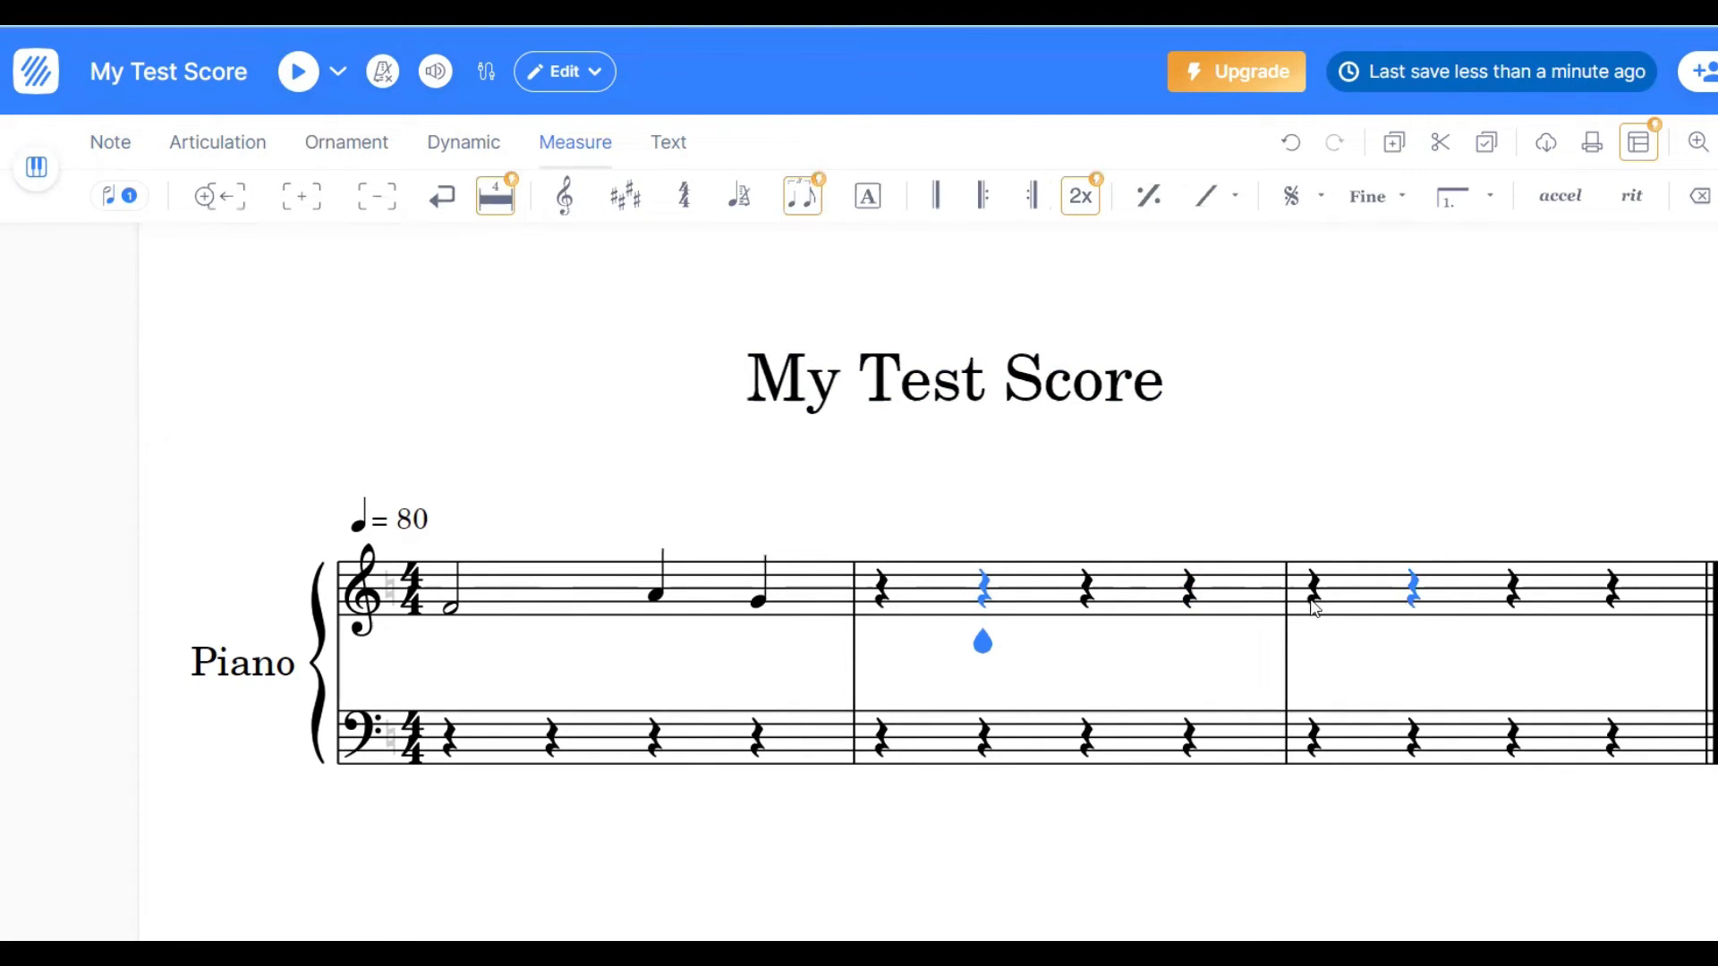
- Enter a B on the first beat of the second treble measure and make it an eighth note
left_click(881, 588)
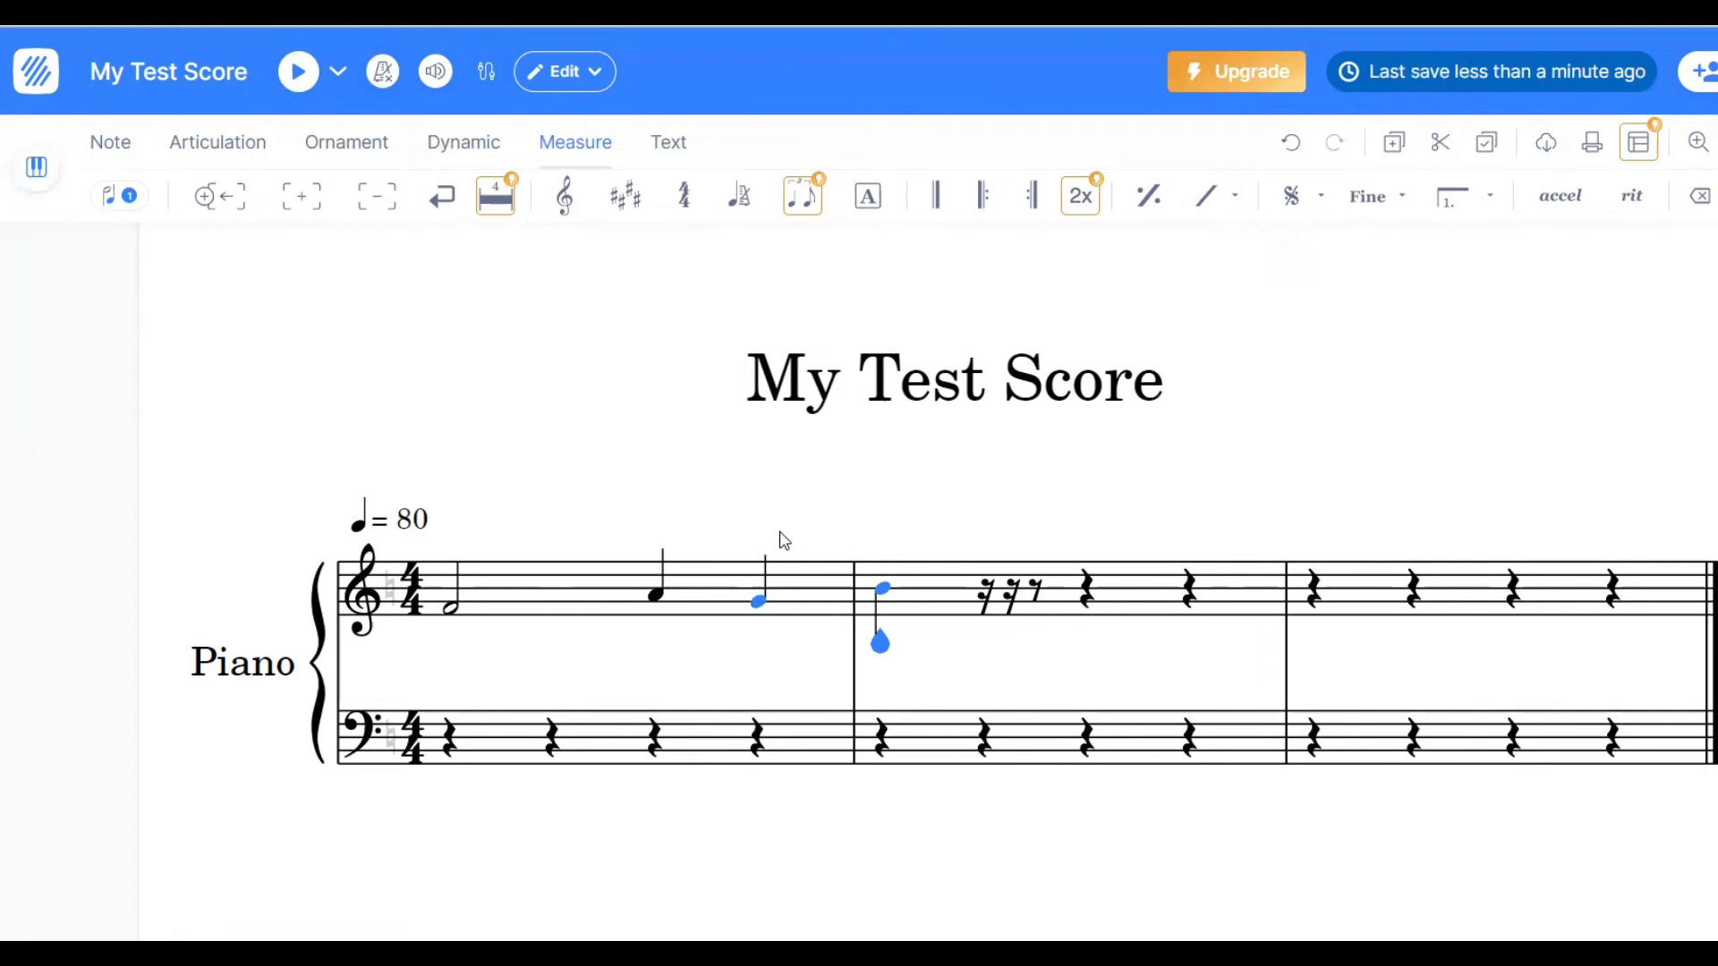
key("Left")
left_click(106, 145)
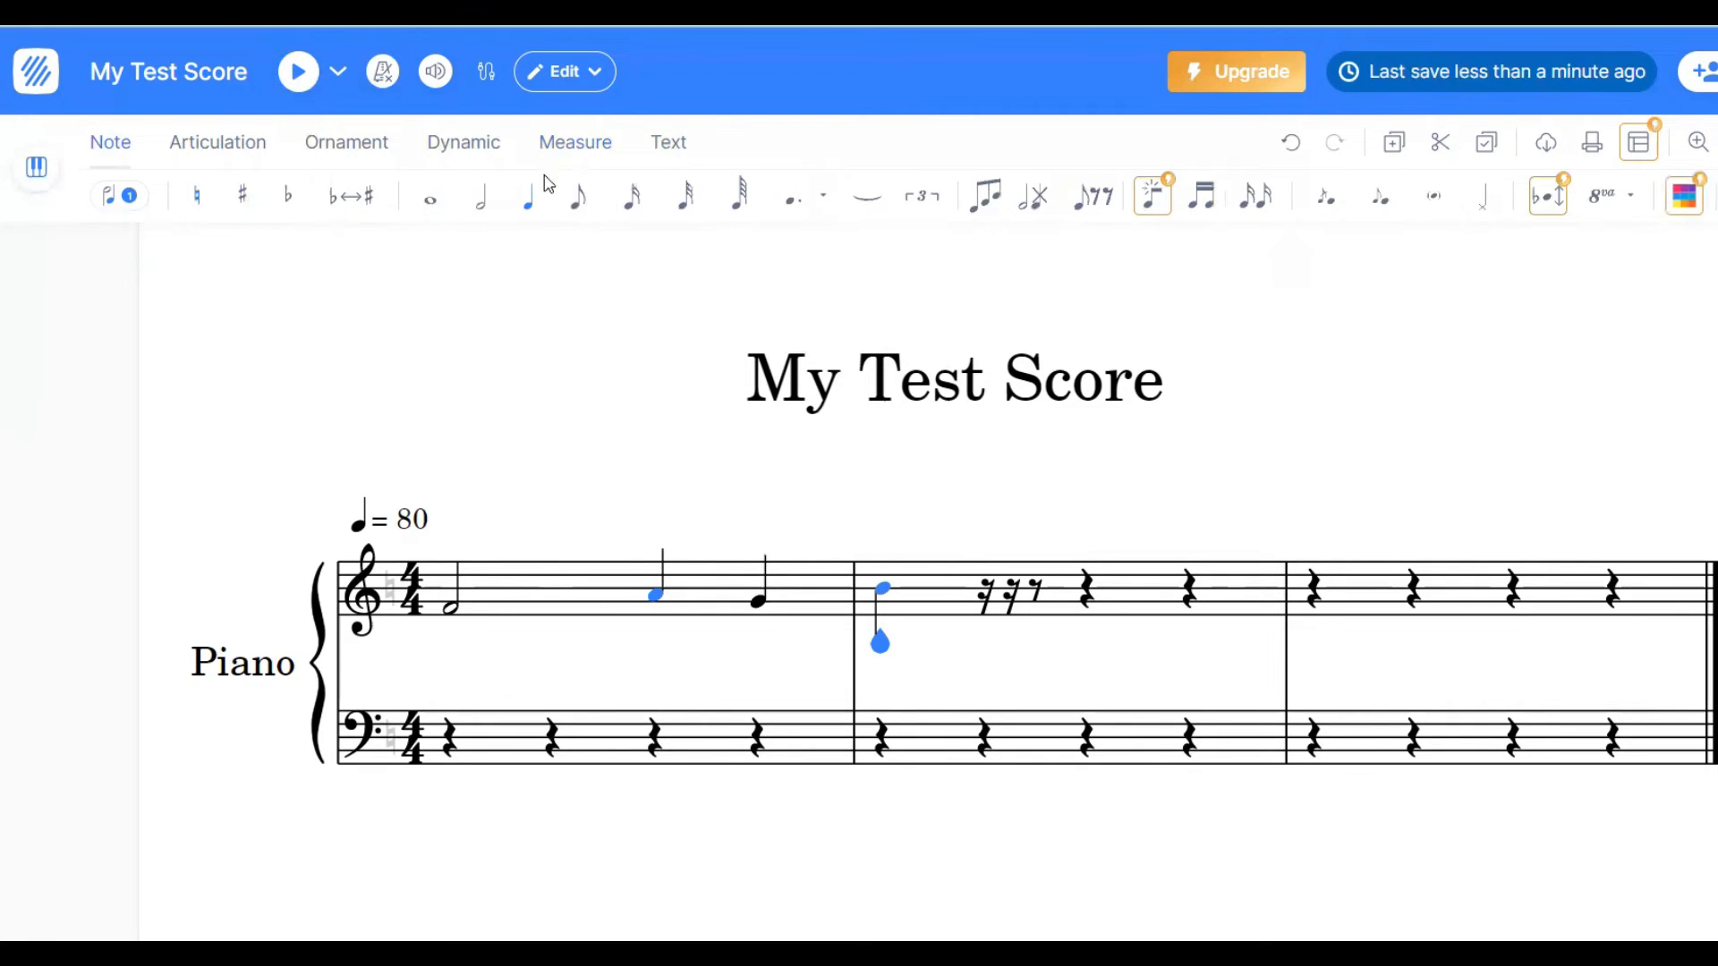
left_click(579, 197)
- Delete the empty third measure from the score
left_click(1370, 599)
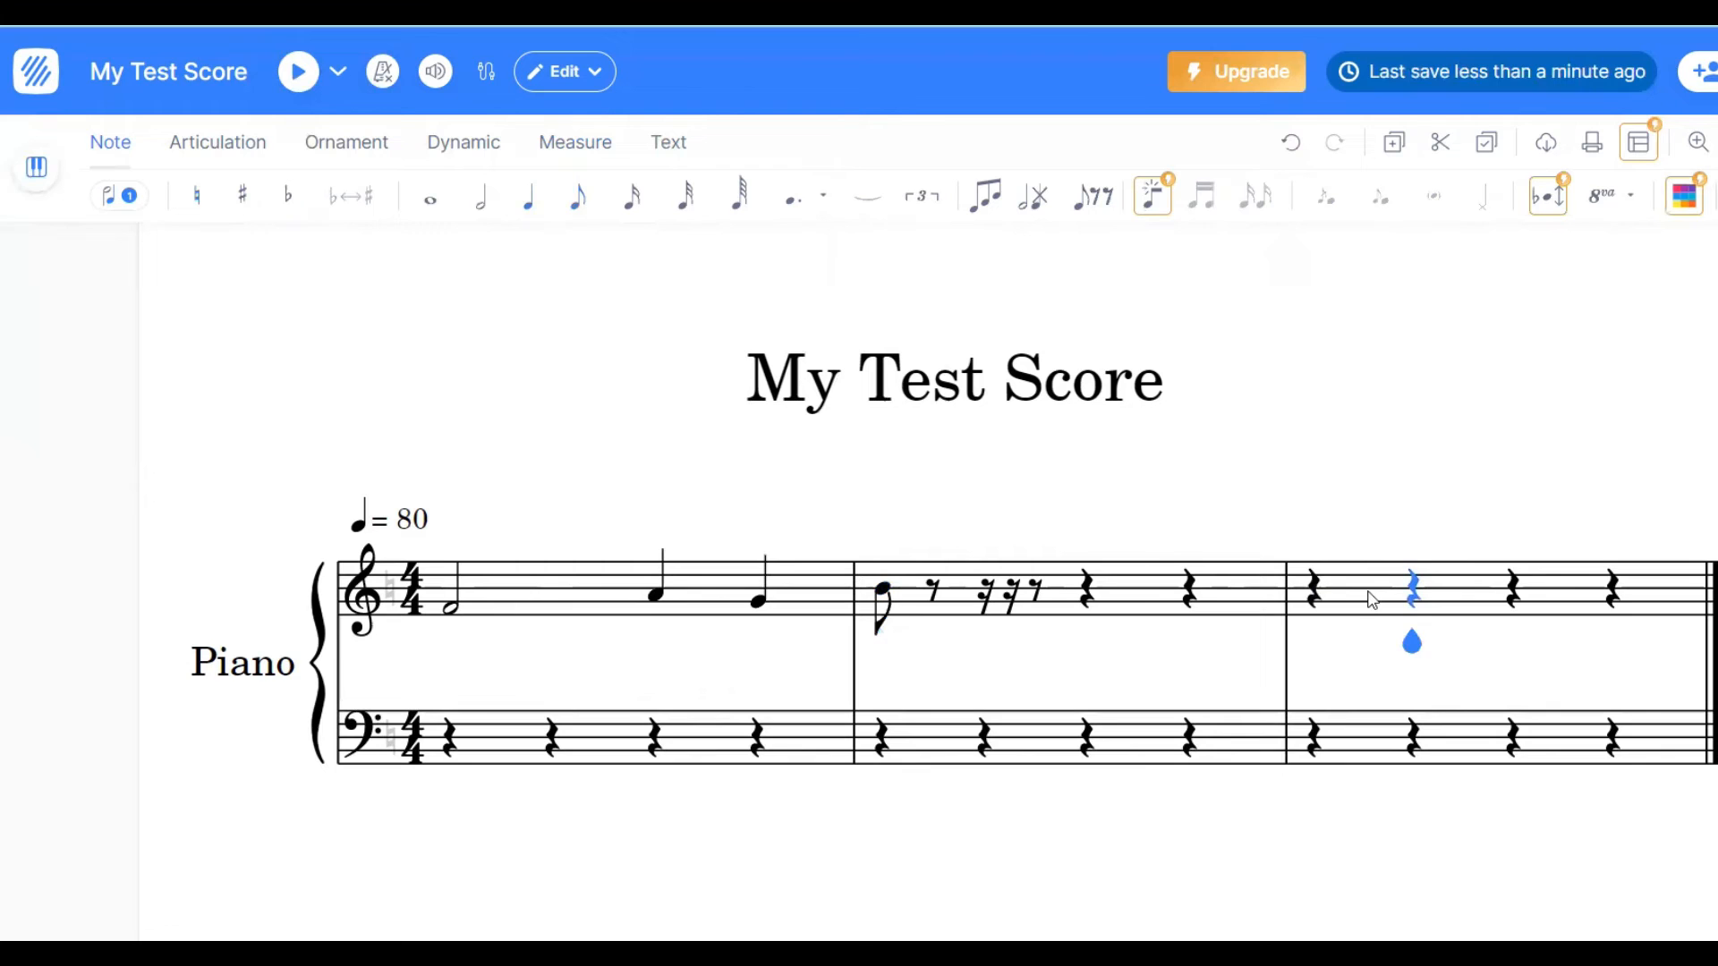
left_click(571, 147)
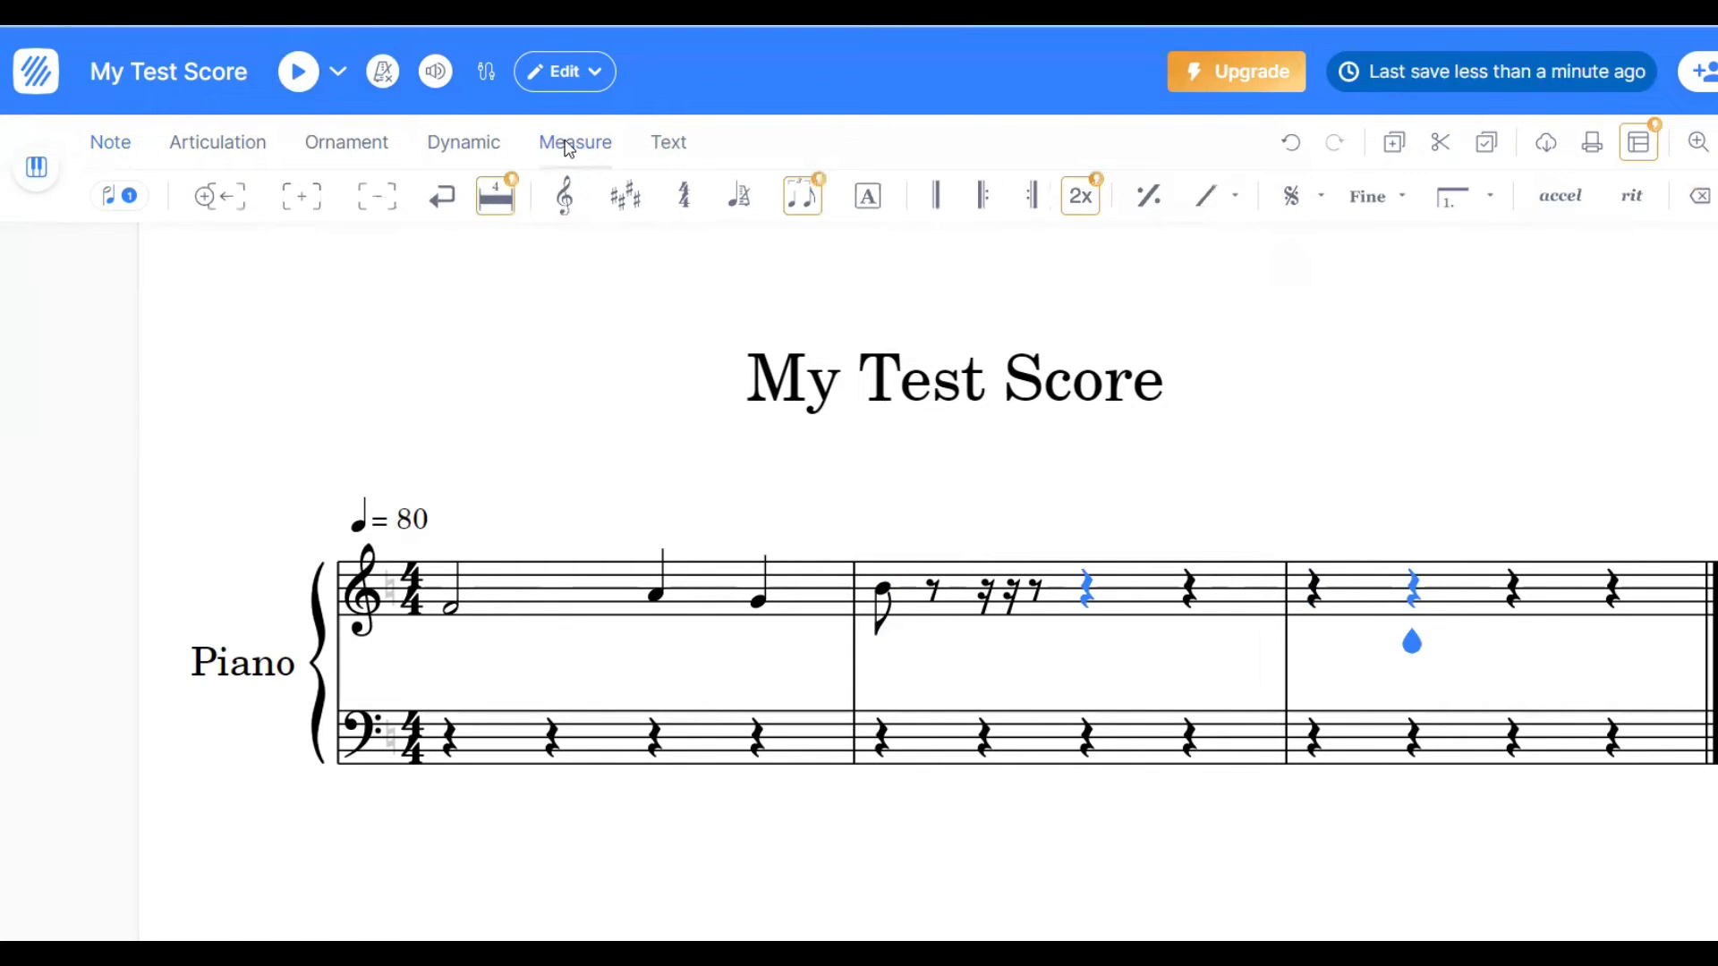
left_click(380, 206)
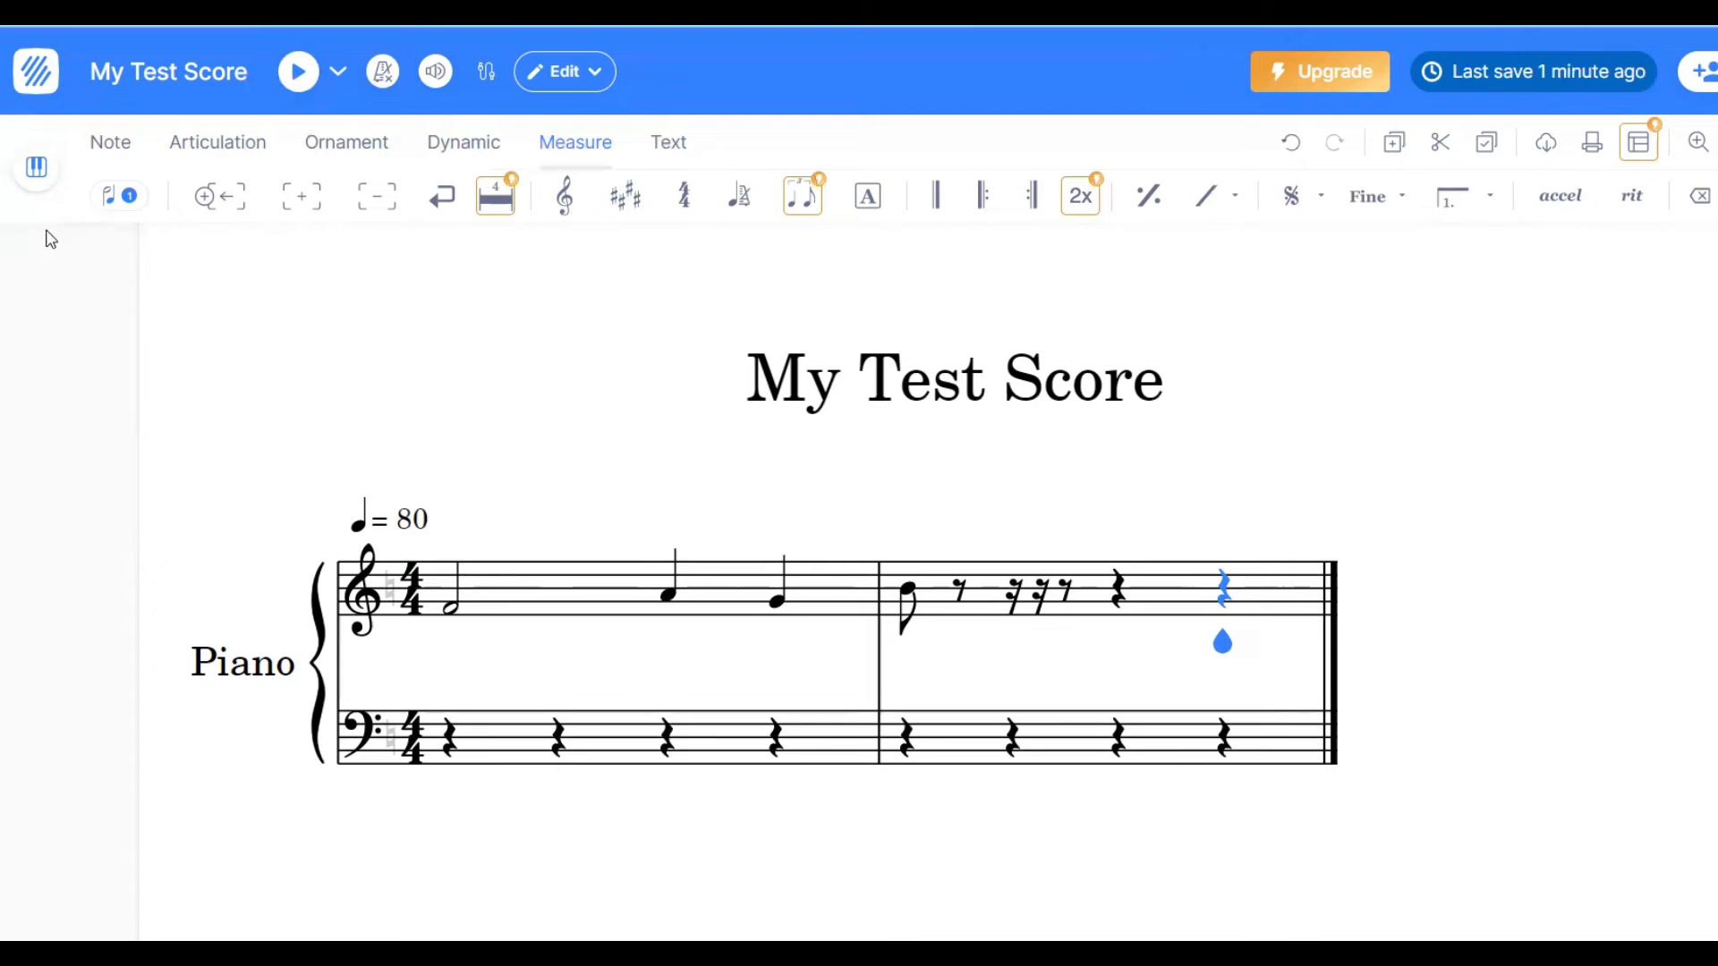
- Open the score's instrument settings and add a Trumpet from the Brass family
left_click(35, 168)
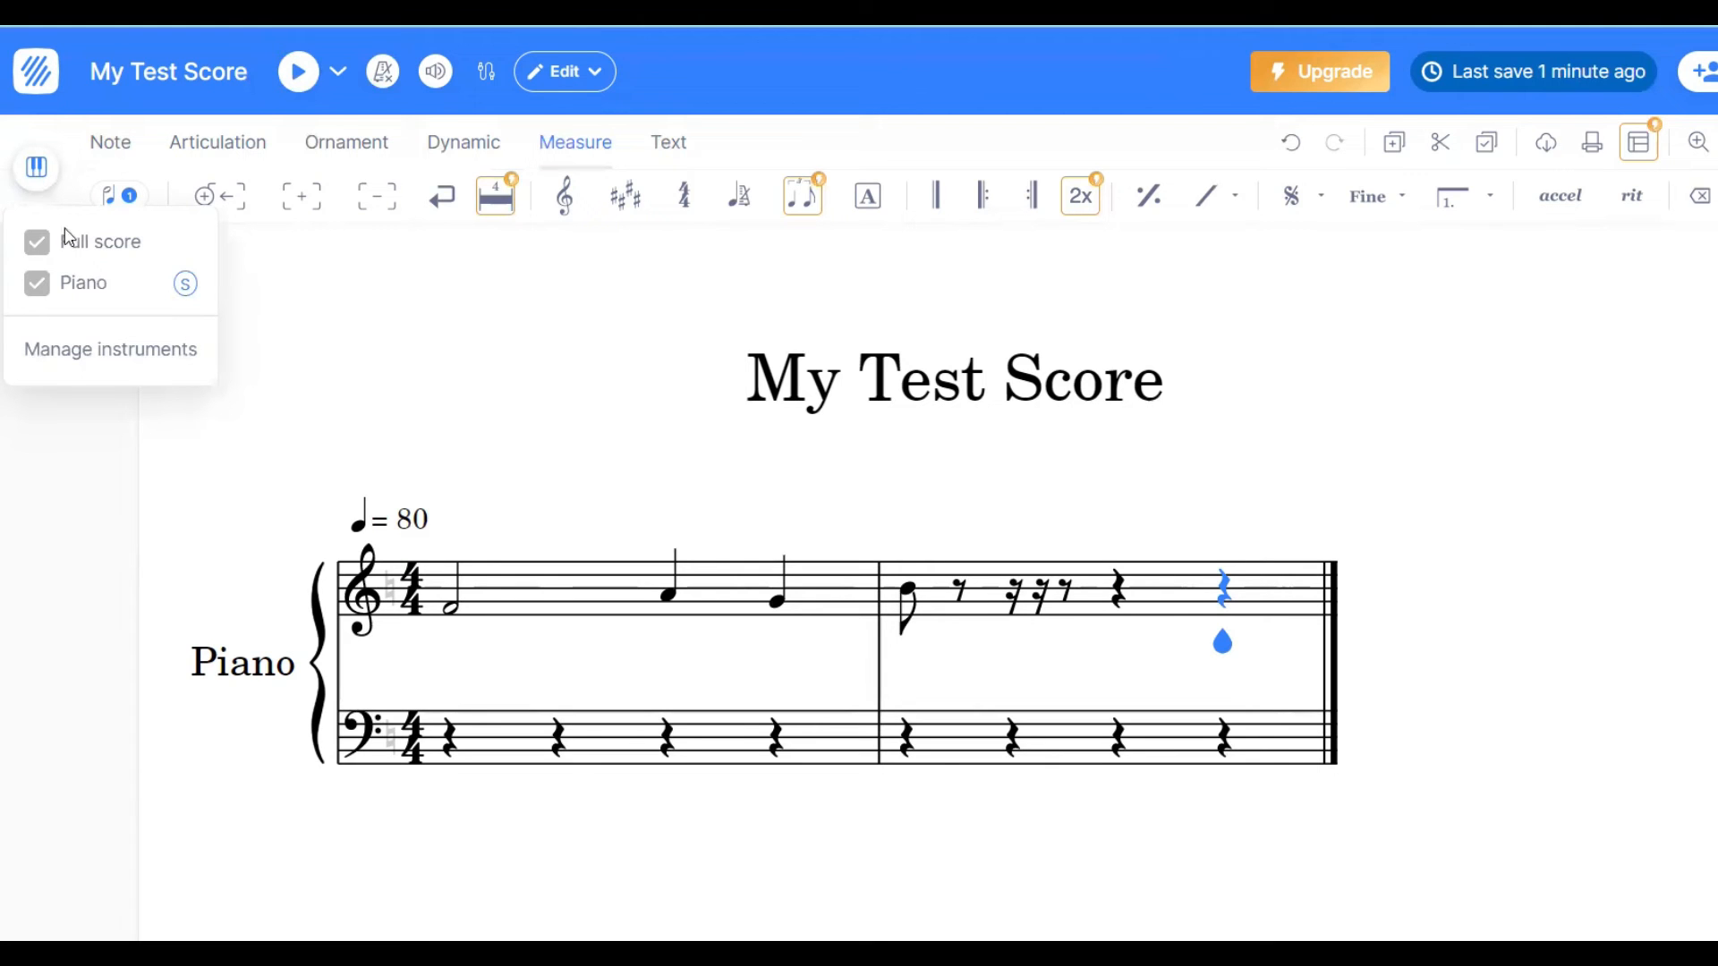
left_click(95, 353)
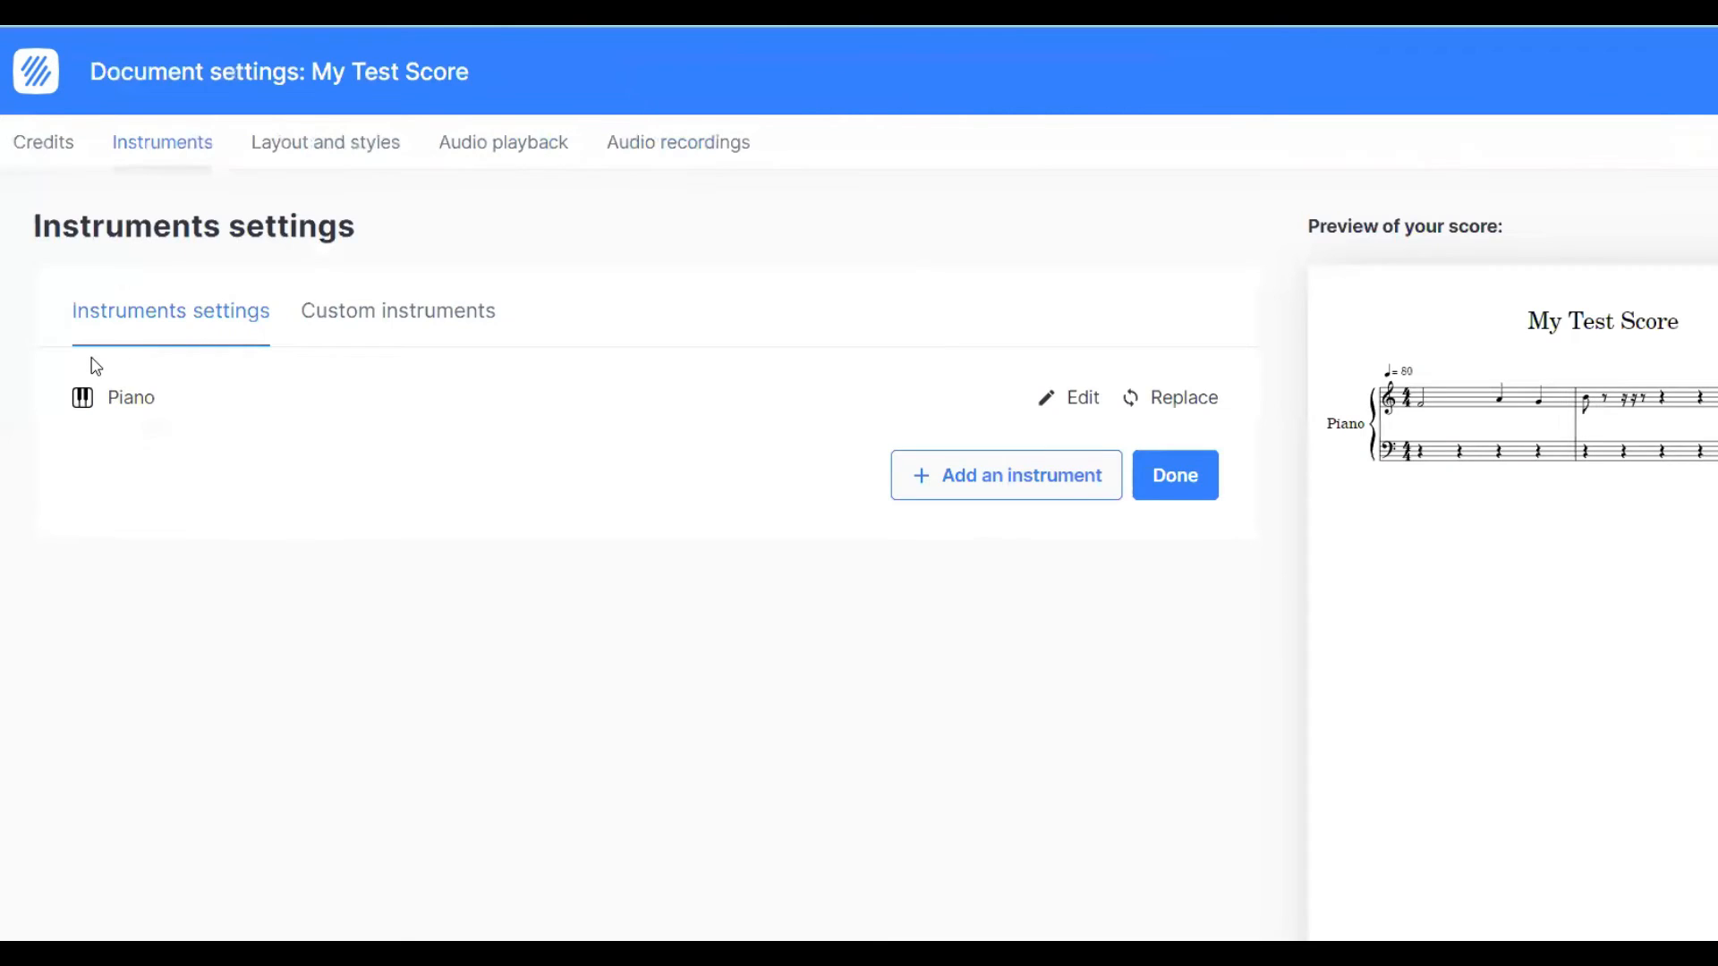
left_click(950, 483)
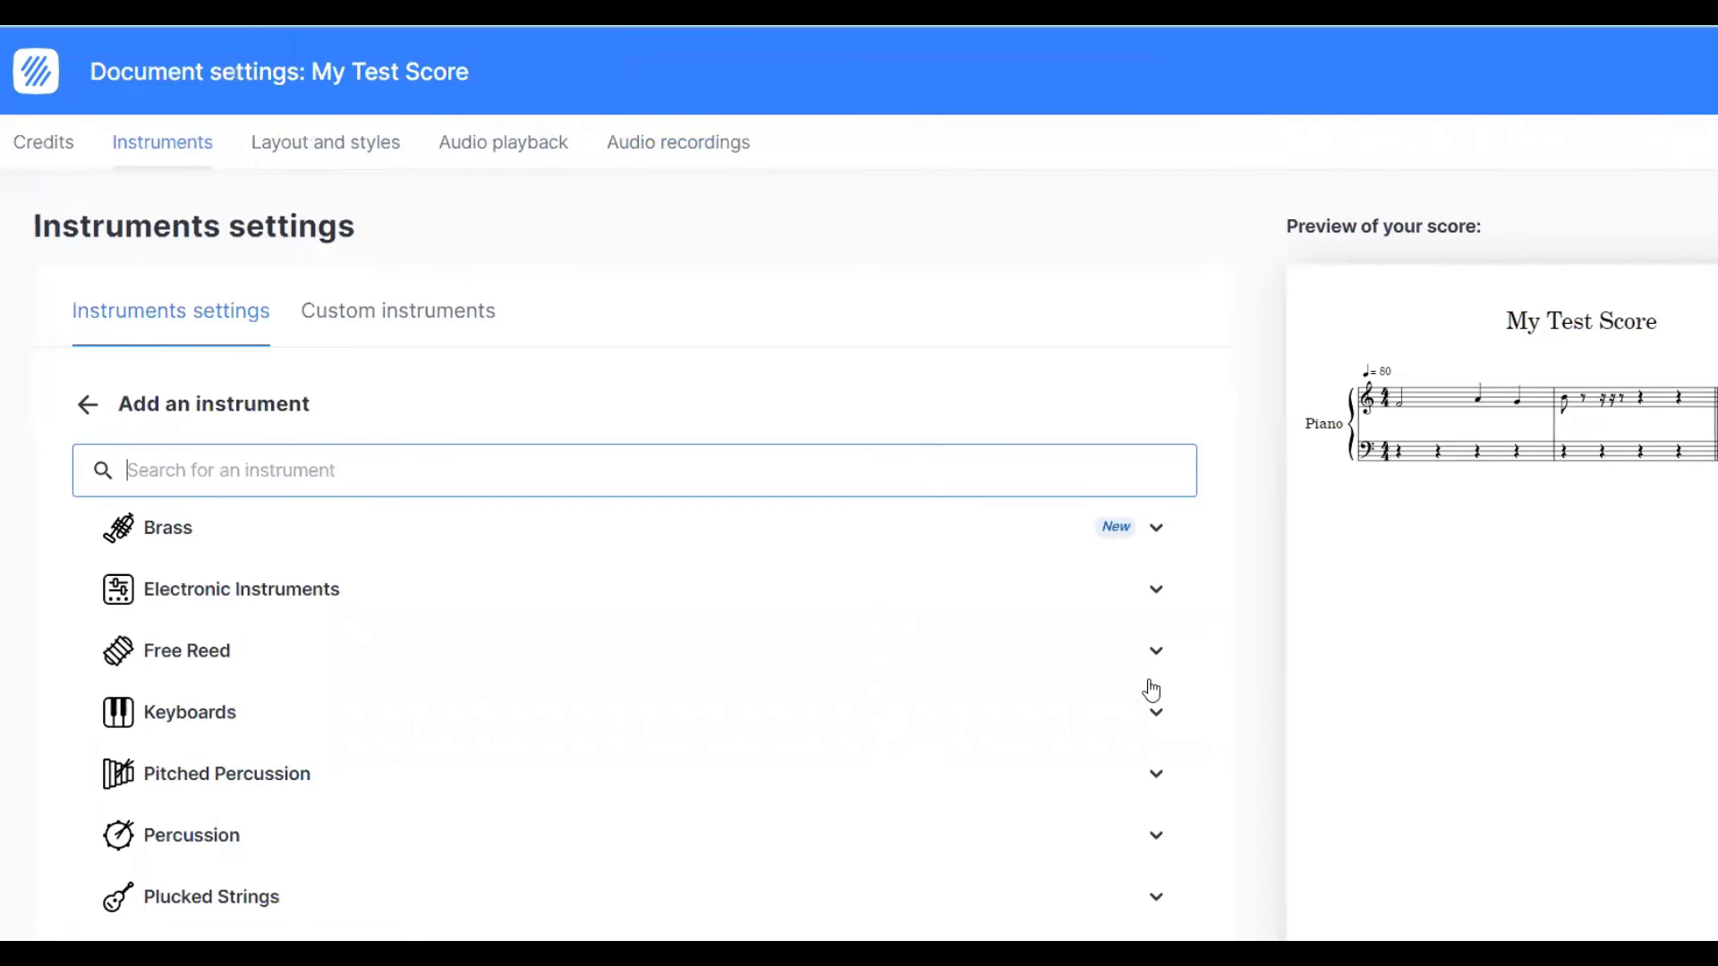
left_click(1154, 529)
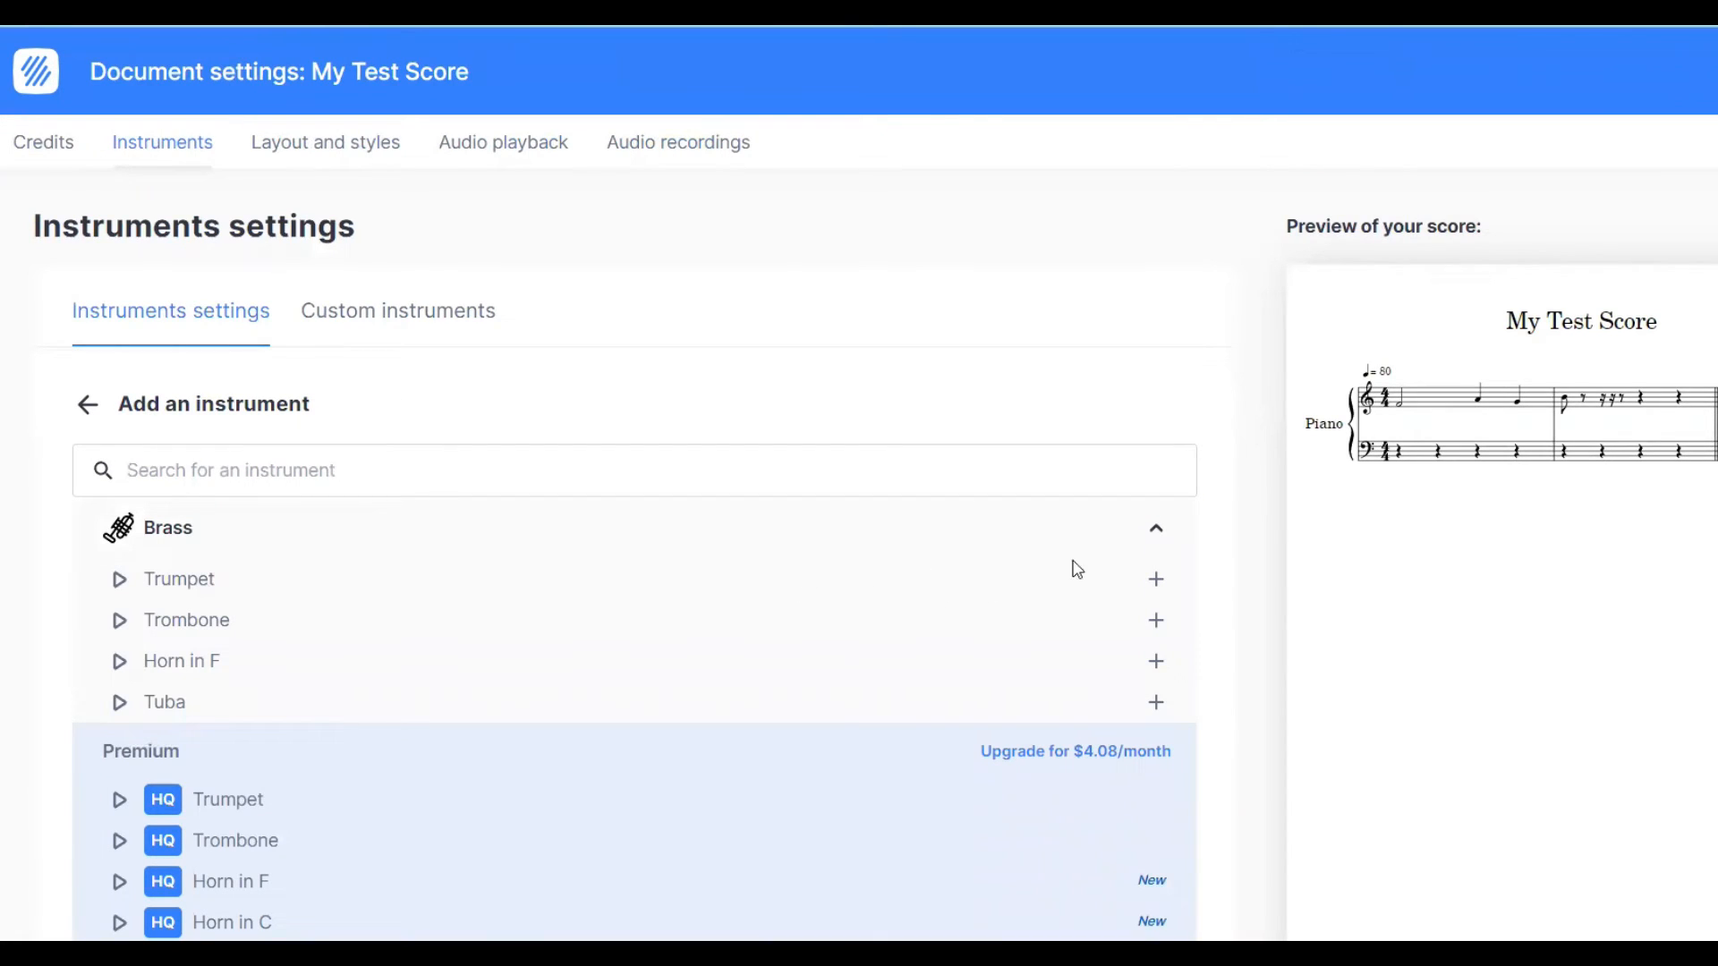
left_click(1156, 581)
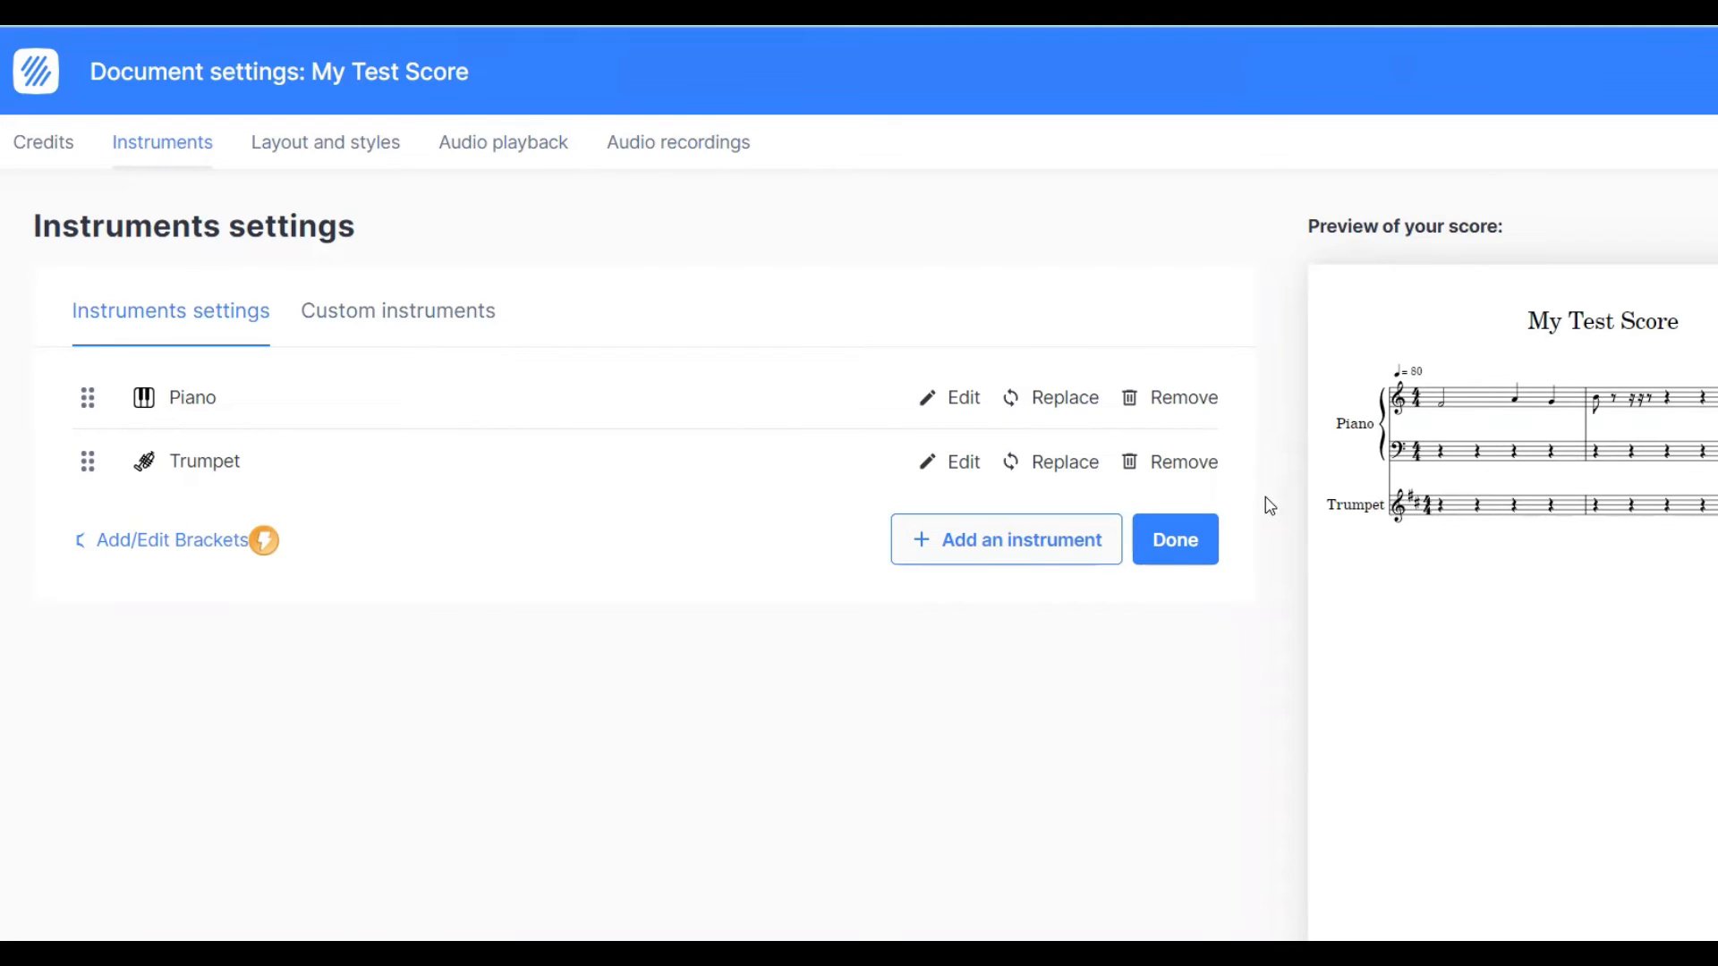
- Add a Drum Set from the Percussion family to the score
left_click(1031, 550)
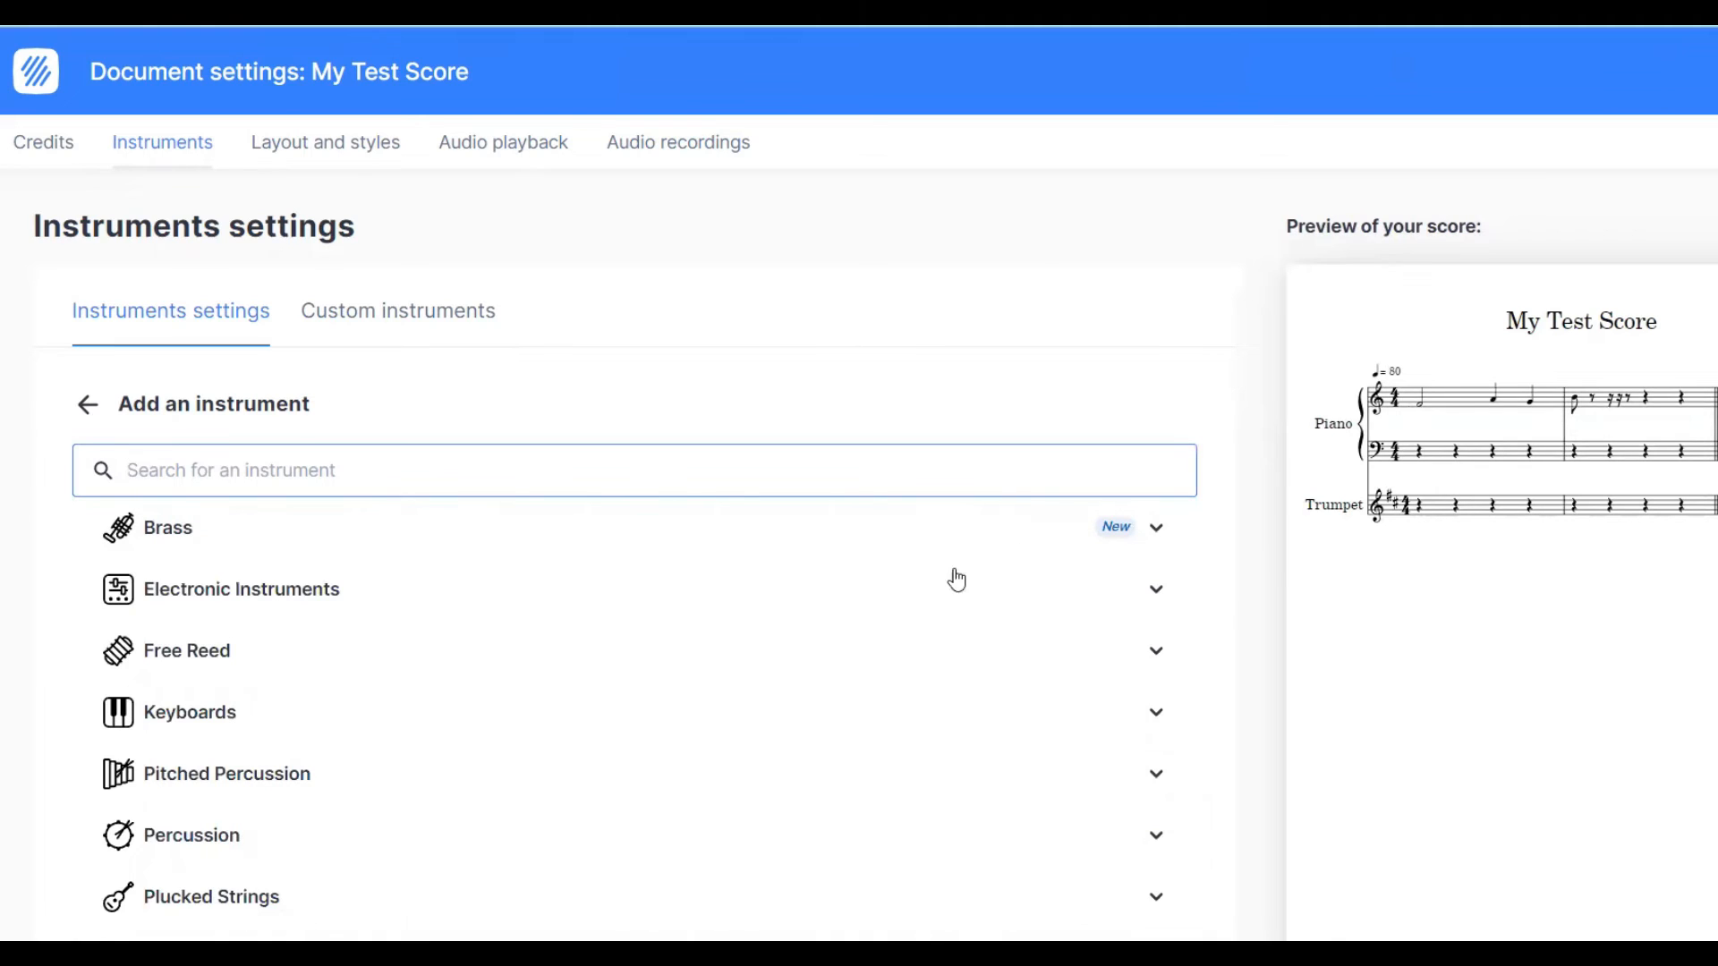
left_click(1155, 836)
left_click(1155, 836)
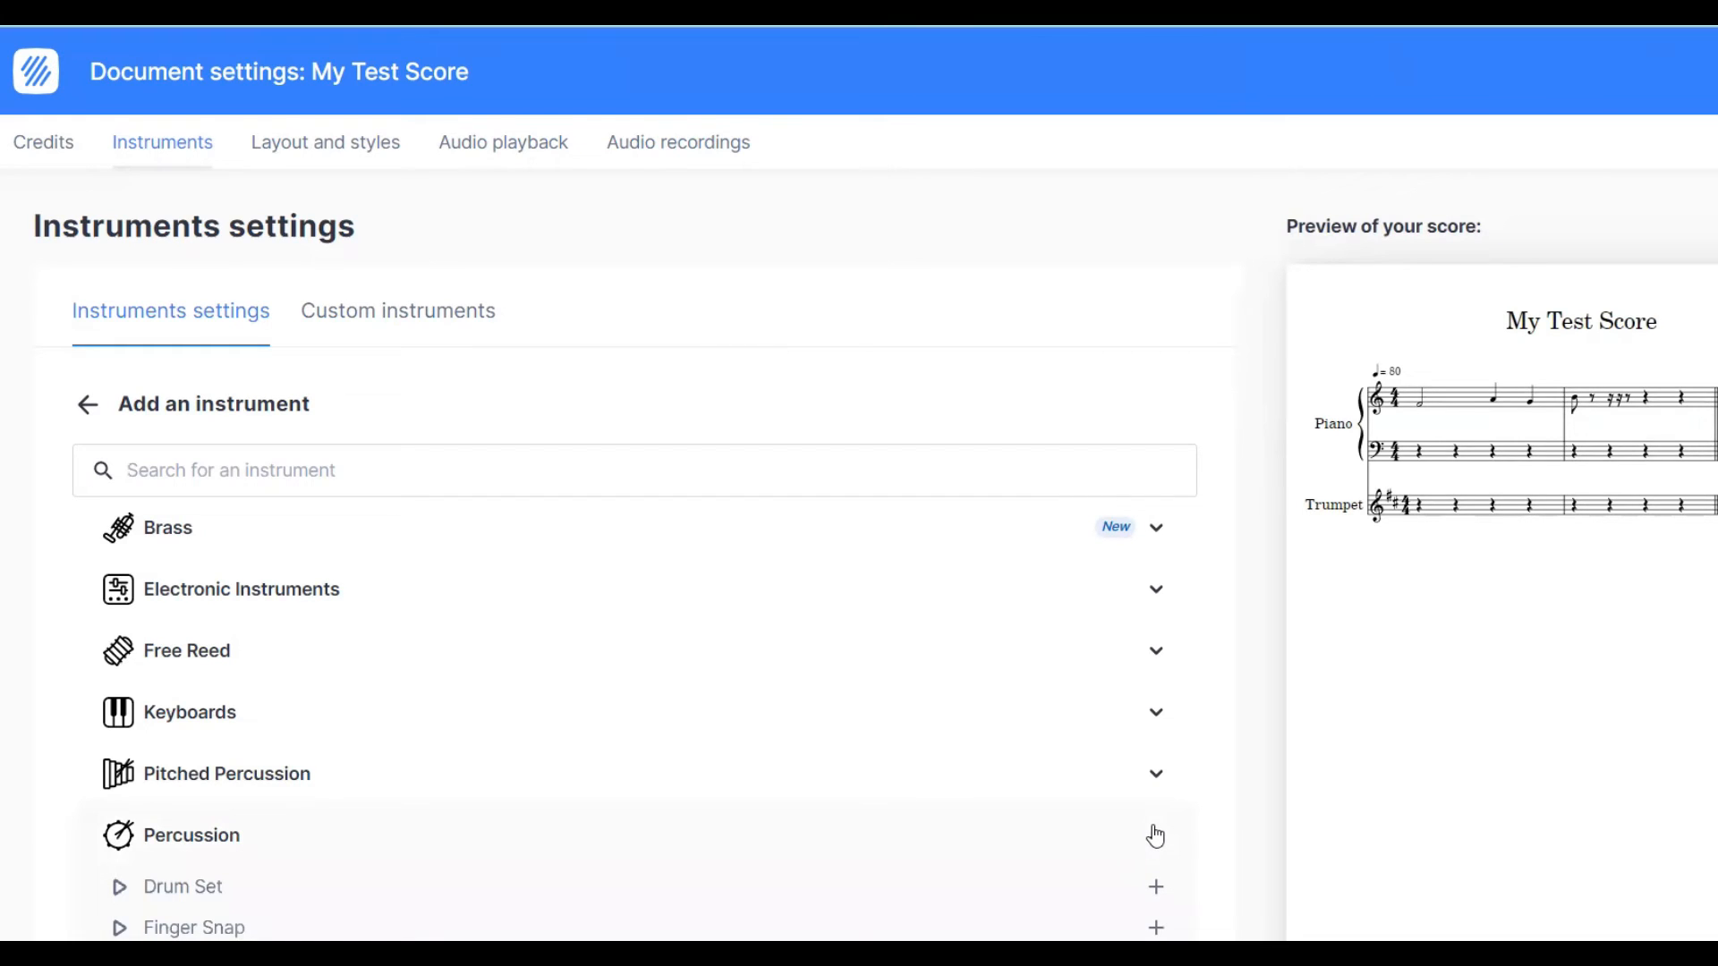
left_click(1153, 889)
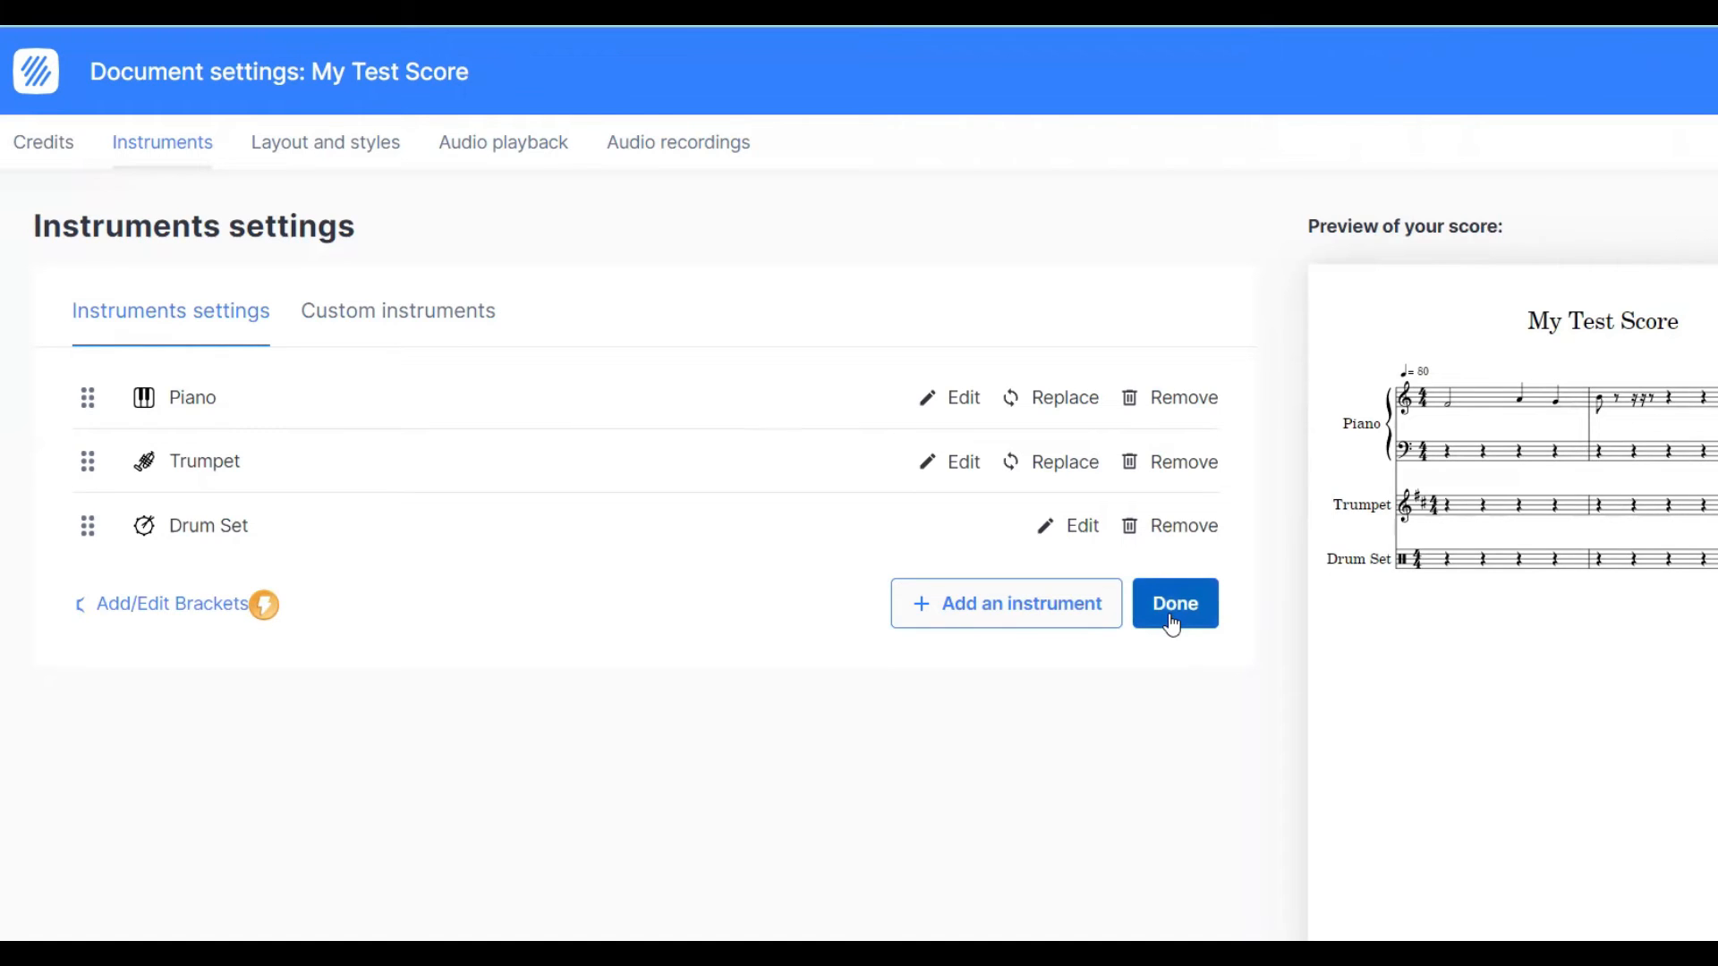
- Remove the Trumpet from the score's instruments and return to the score
left_click(1180, 469)
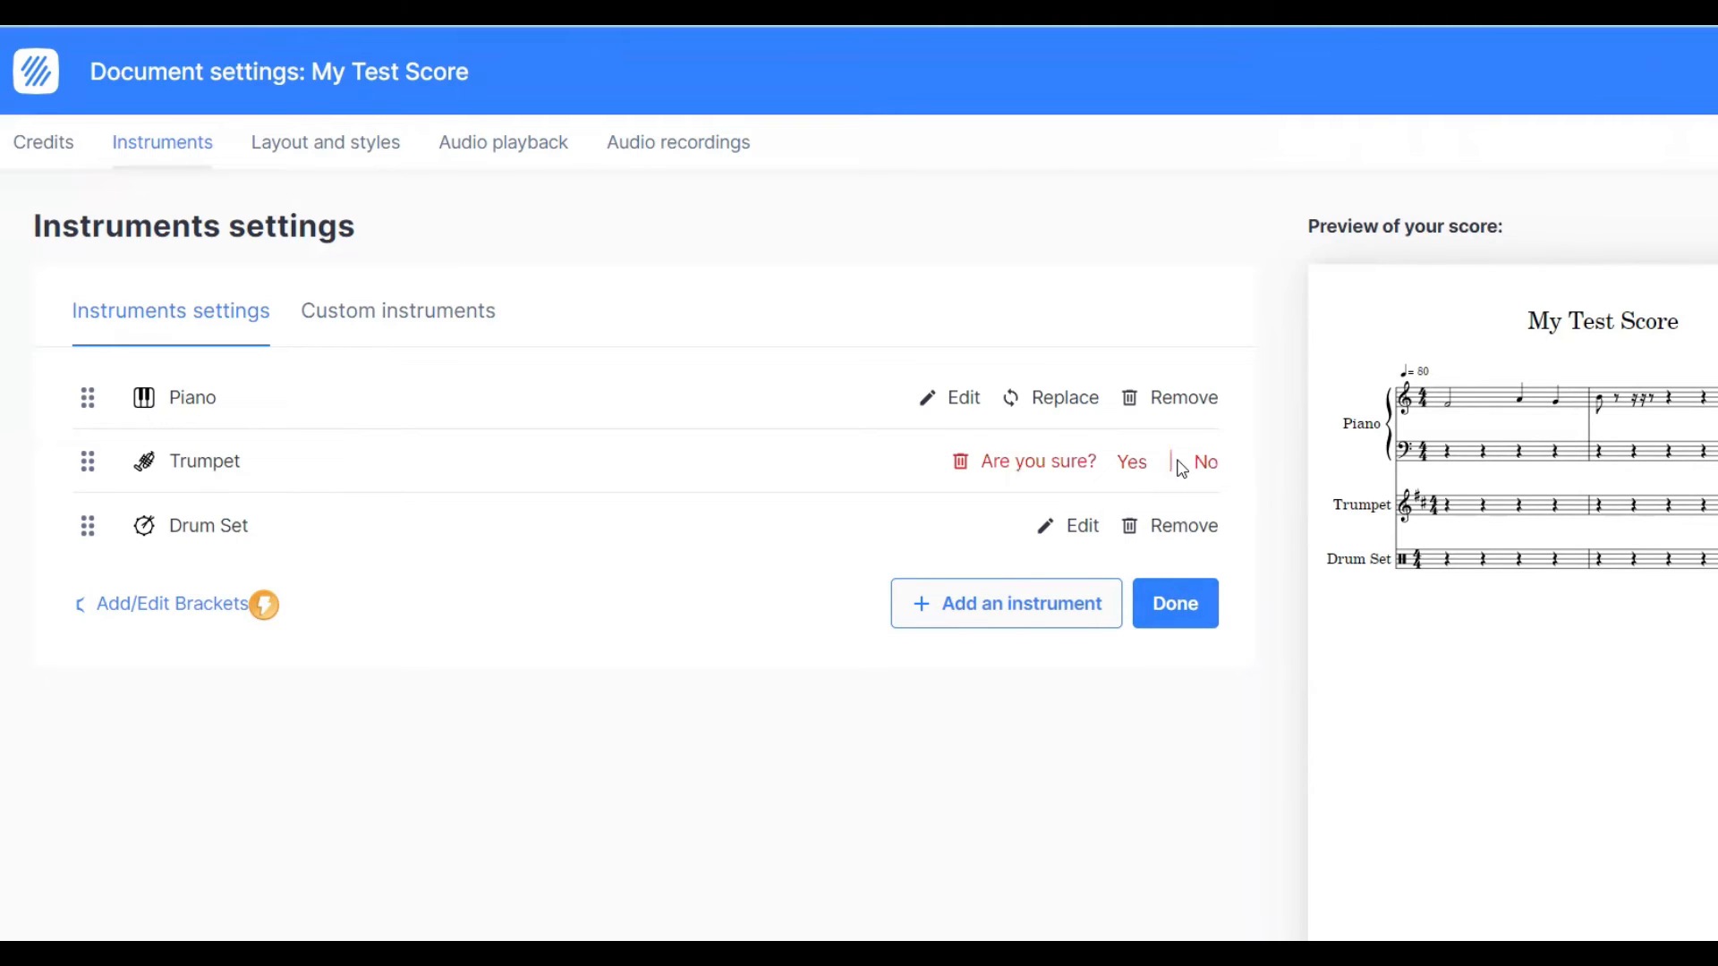
left_click(1132, 465)
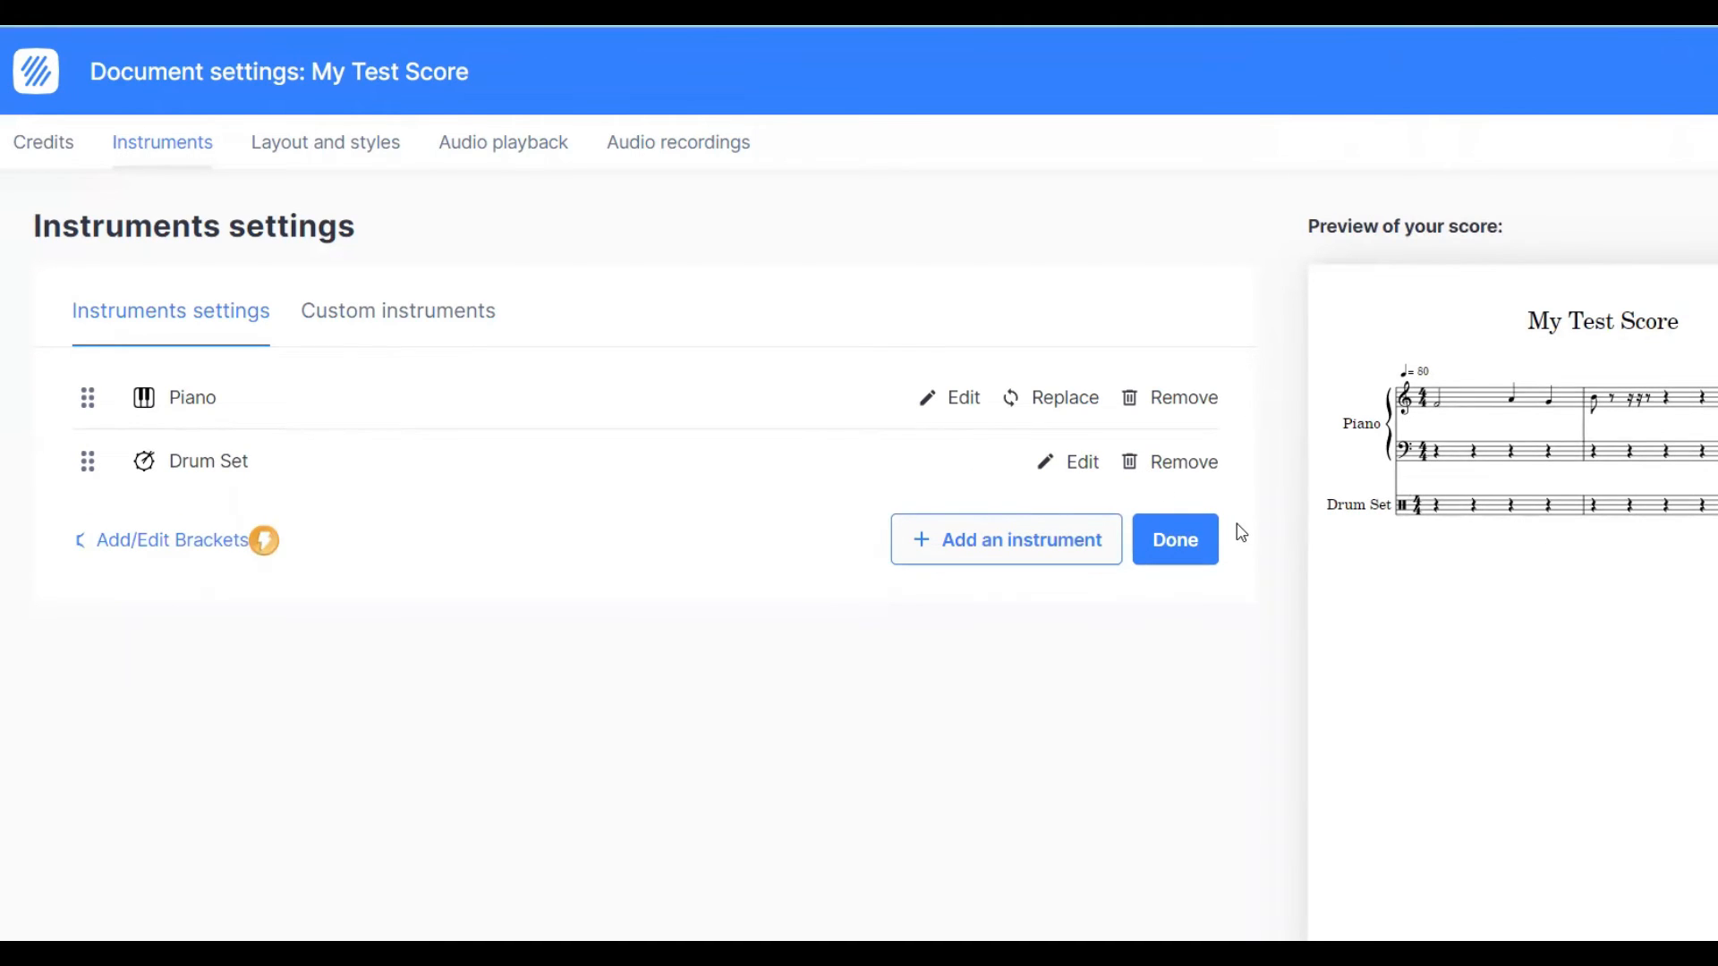
left_click(1198, 552)
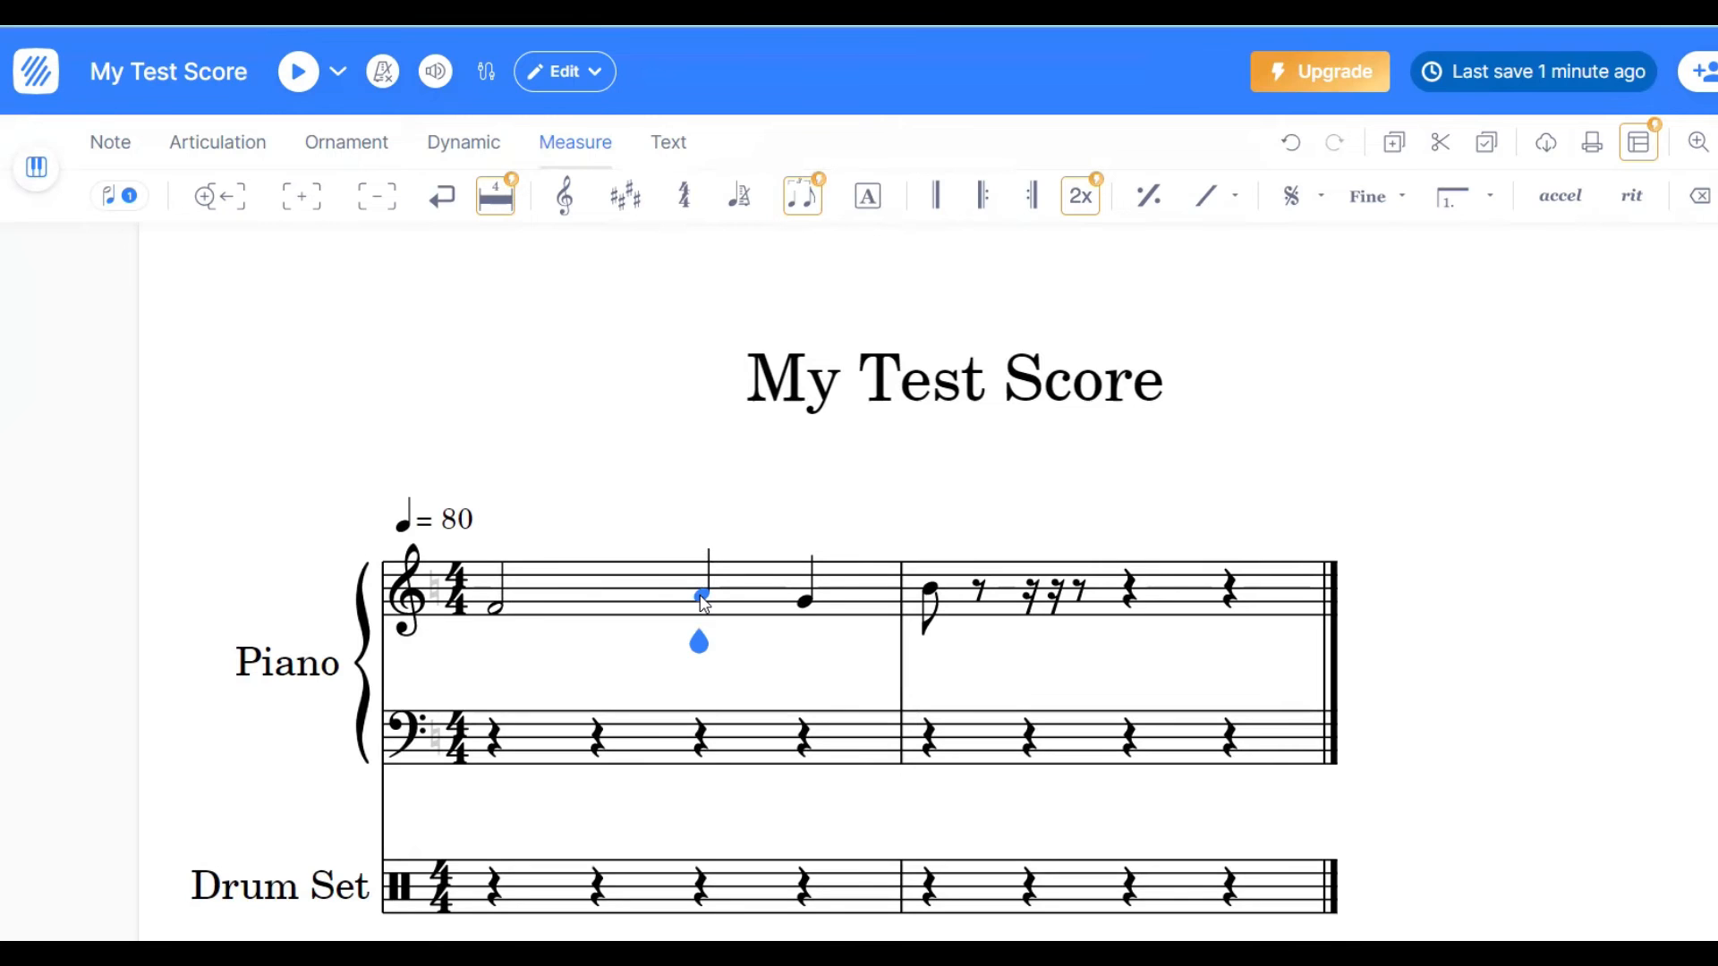
- Clear all notes from both measures of the piano's treble staff
key("BackSpace")
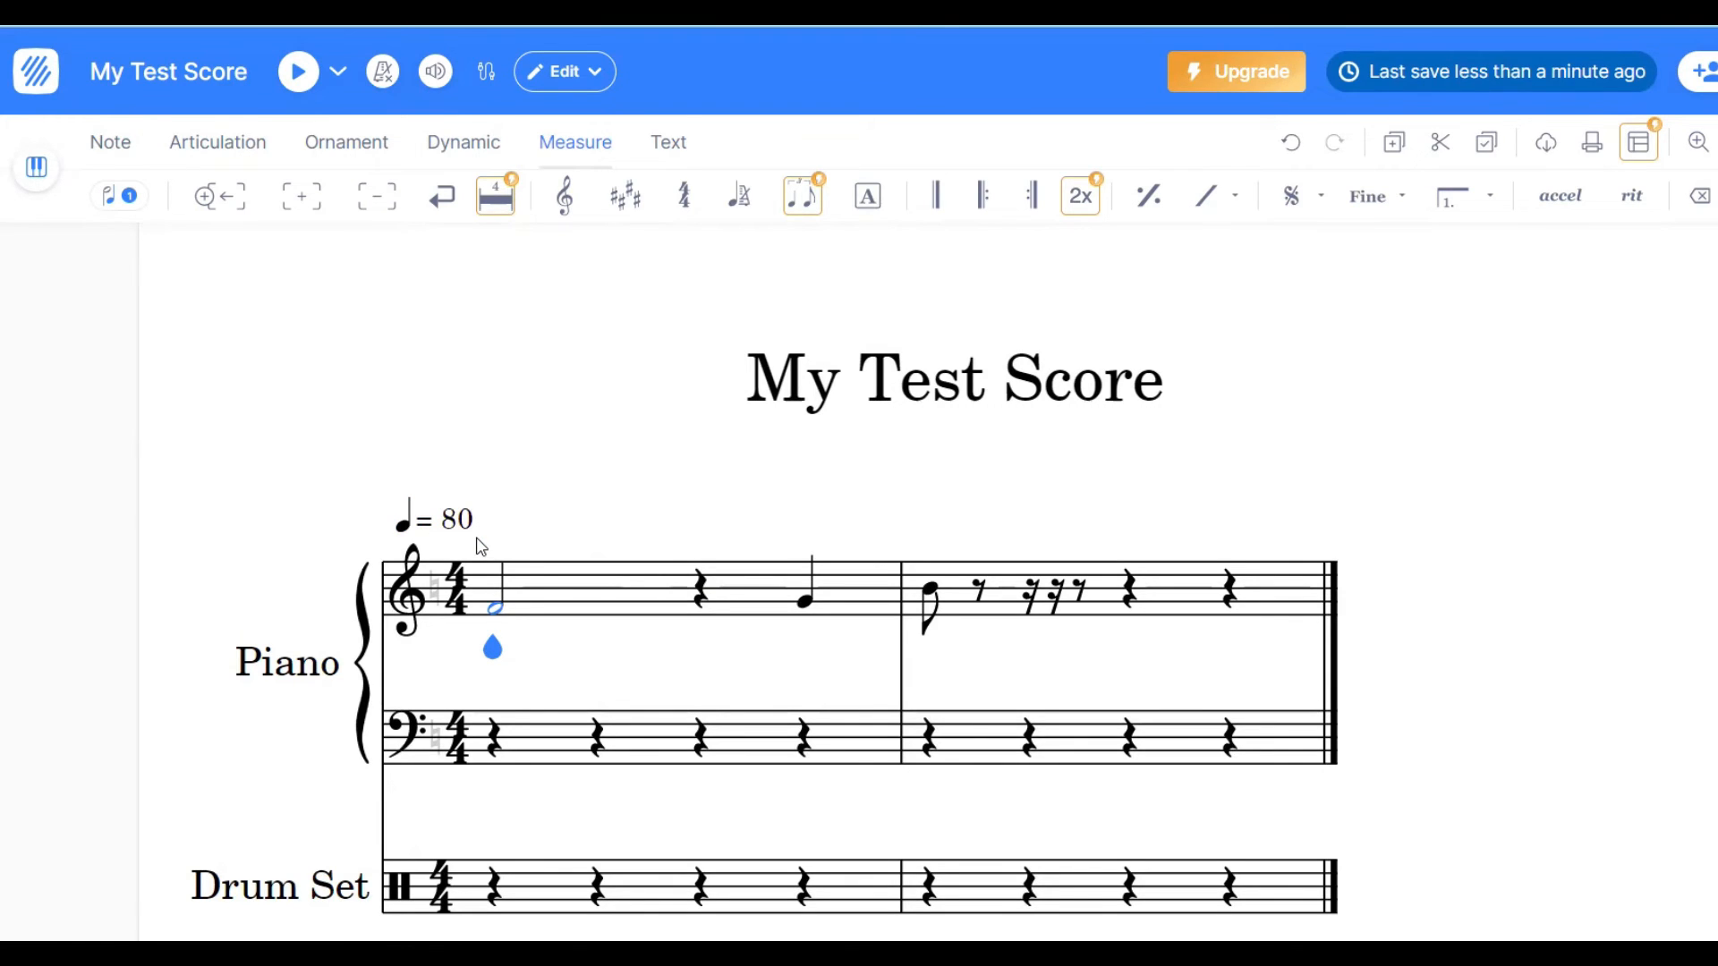
left_click_drag(480, 545, 814, 631)
key("Delete")
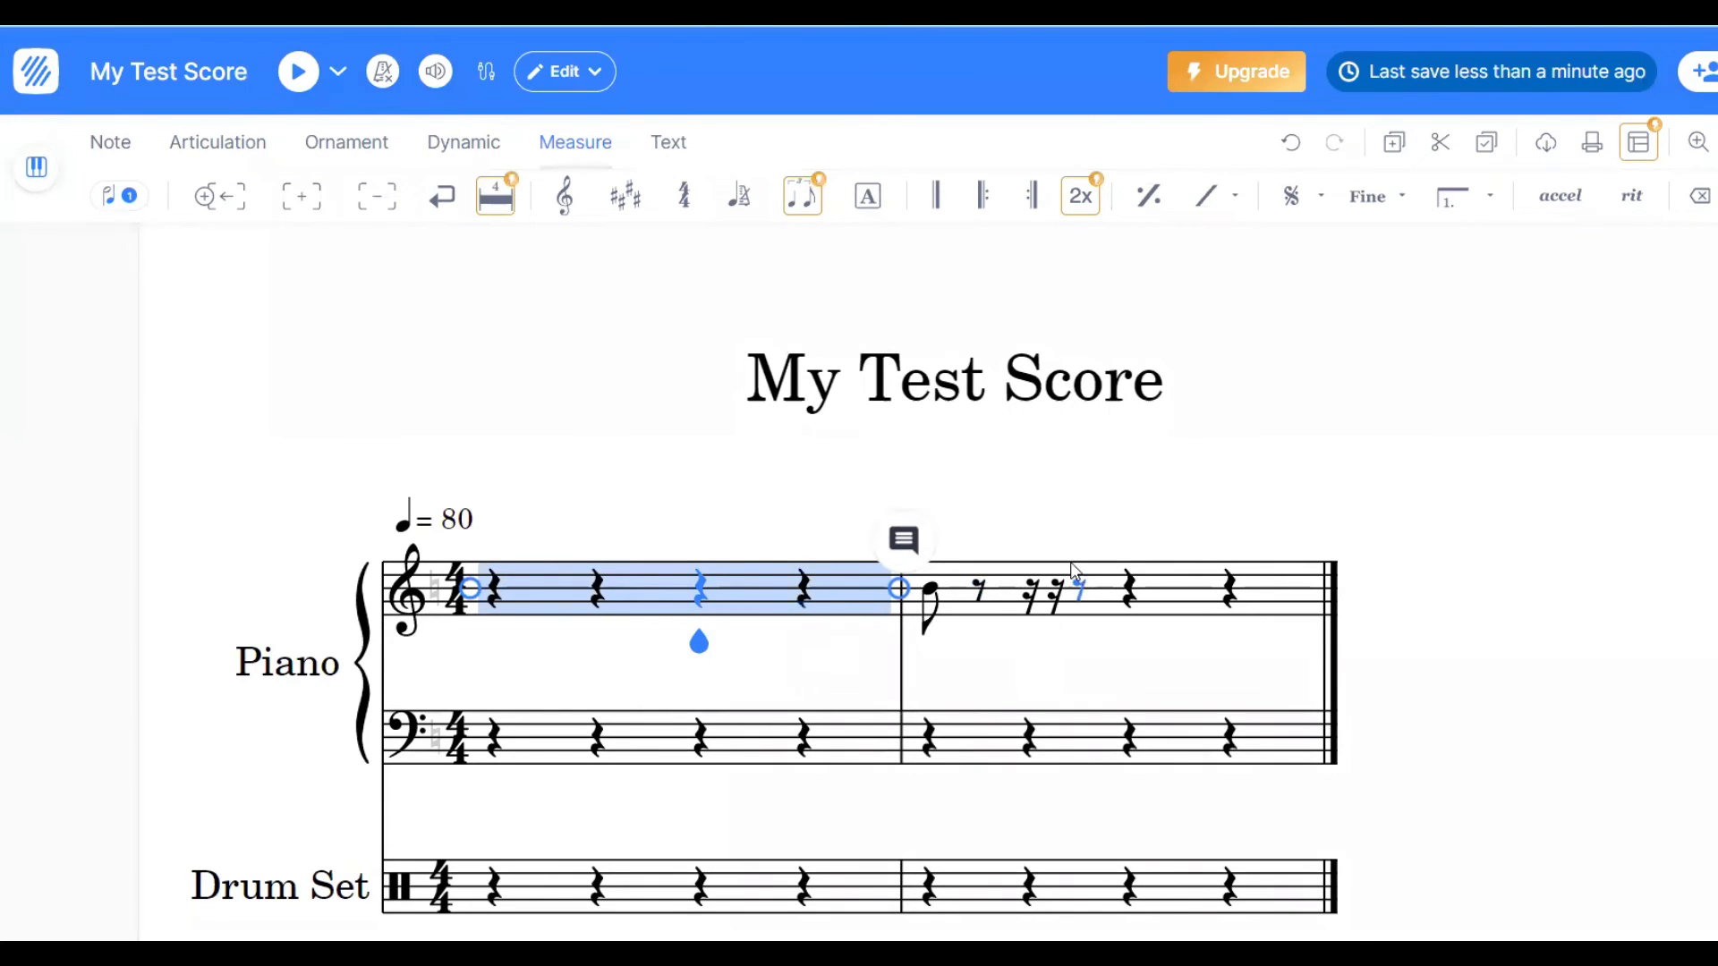
left_click(938, 501)
left_click(938, 502)
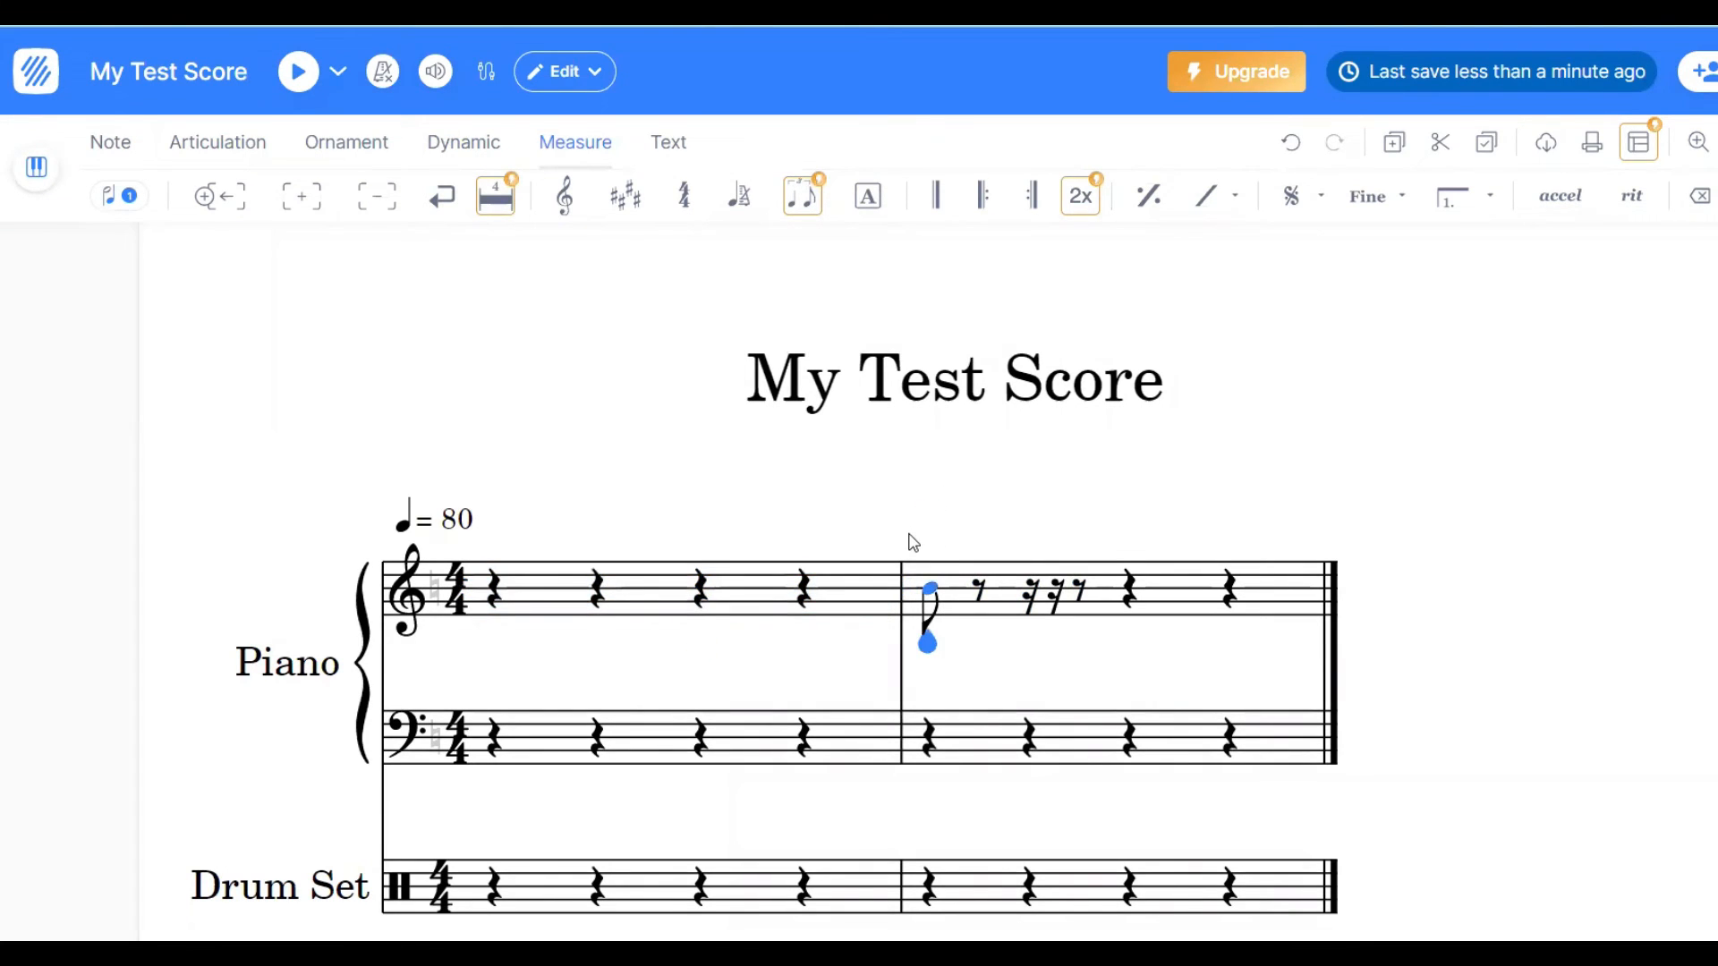
left_click_drag(912, 543, 1228, 615)
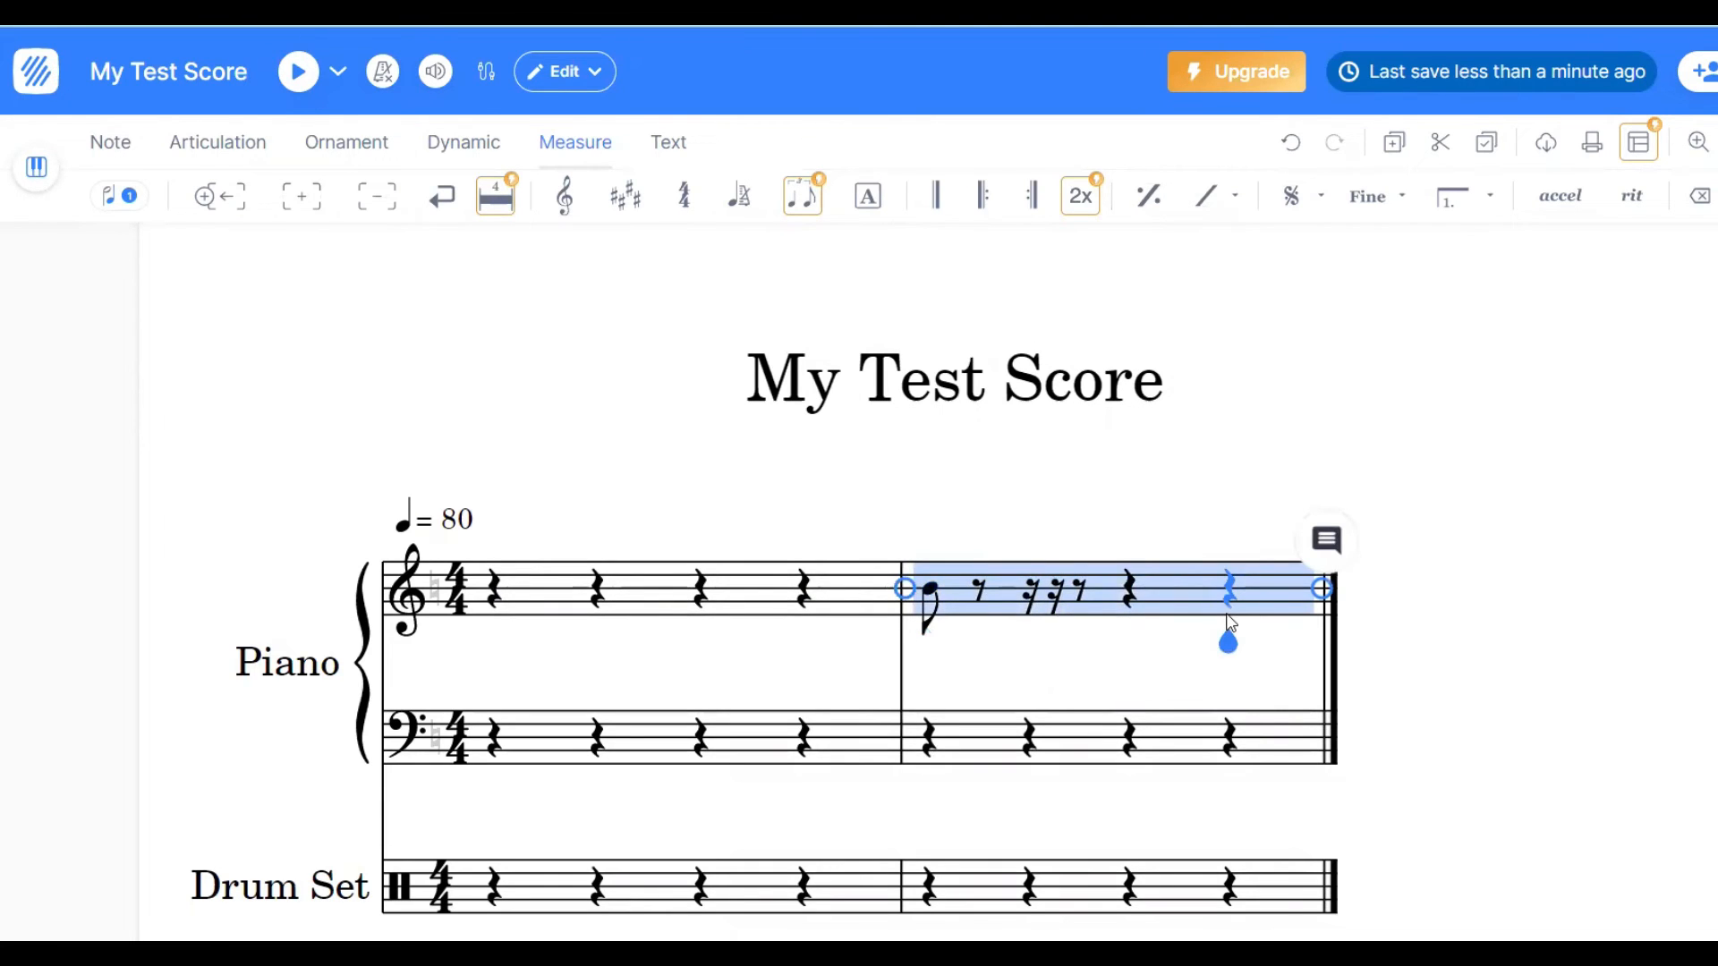
key("Delete")
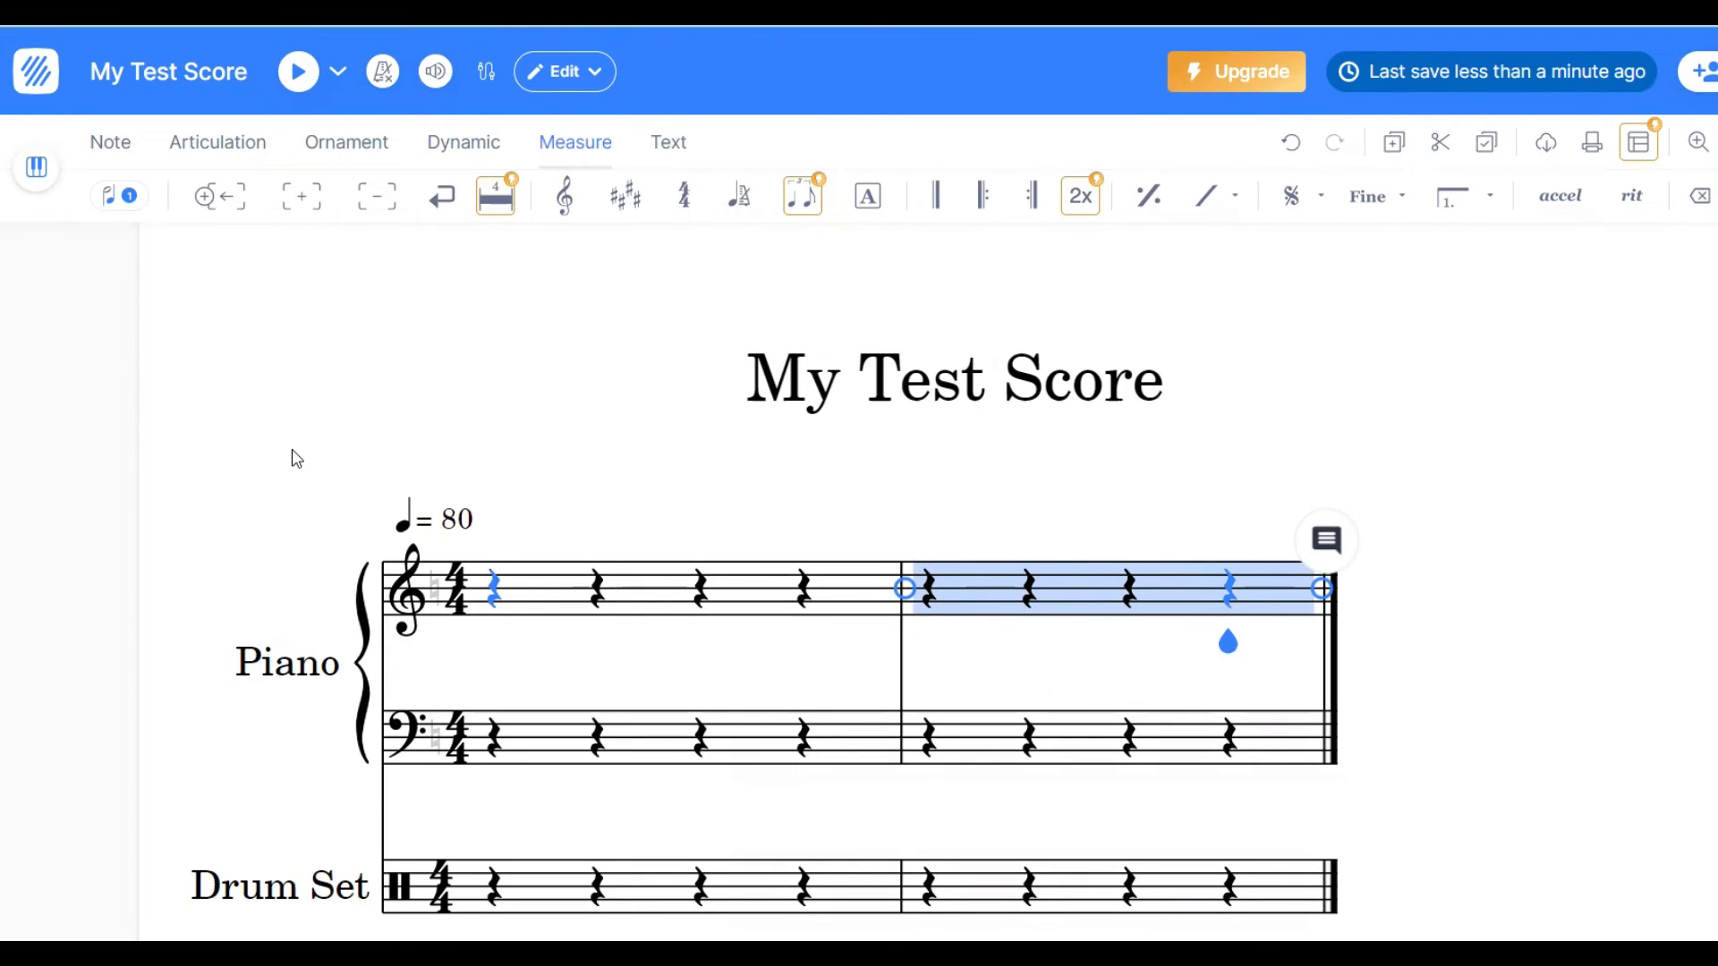
- Enter the quarter notes C, C, G and F in the first measure of the piano's treble staff
left_click(503, 601)
left_click(498, 628)
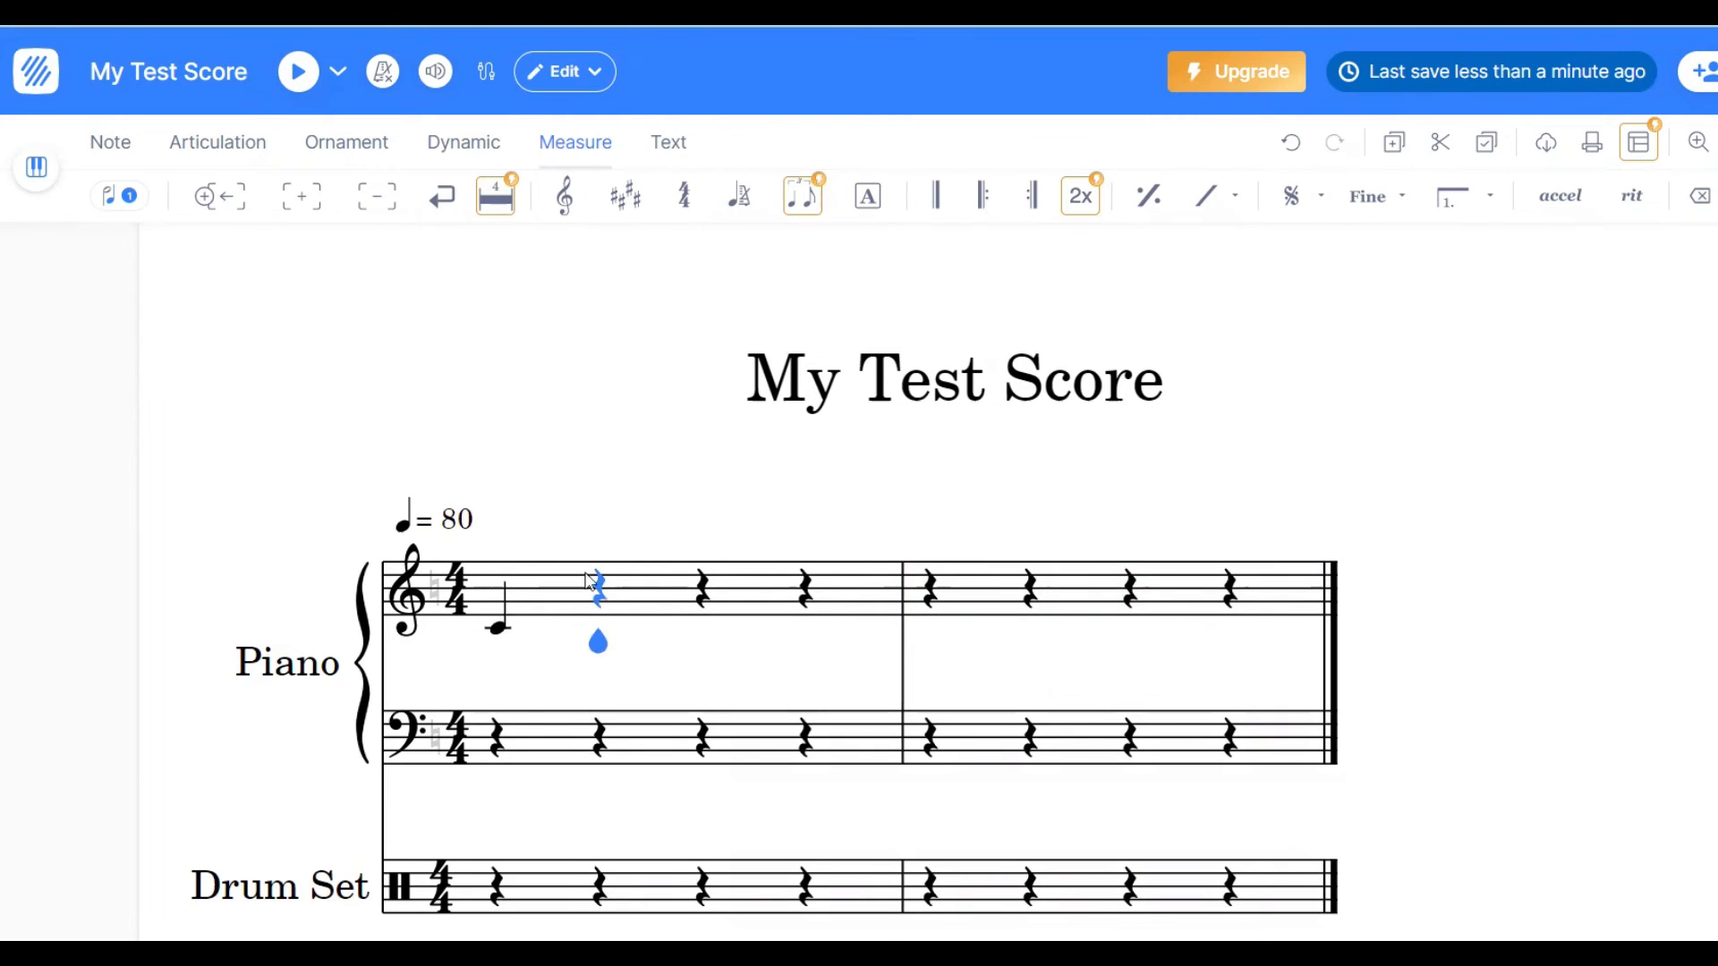
left_click(603, 631)
left_click(703, 600)
left_click(805, 606)
- Fill the second treble measure with a quarter C, two eighth-note Ds and quarter notes G and C, and delete the empty measure after it
left_click(1034, 626)
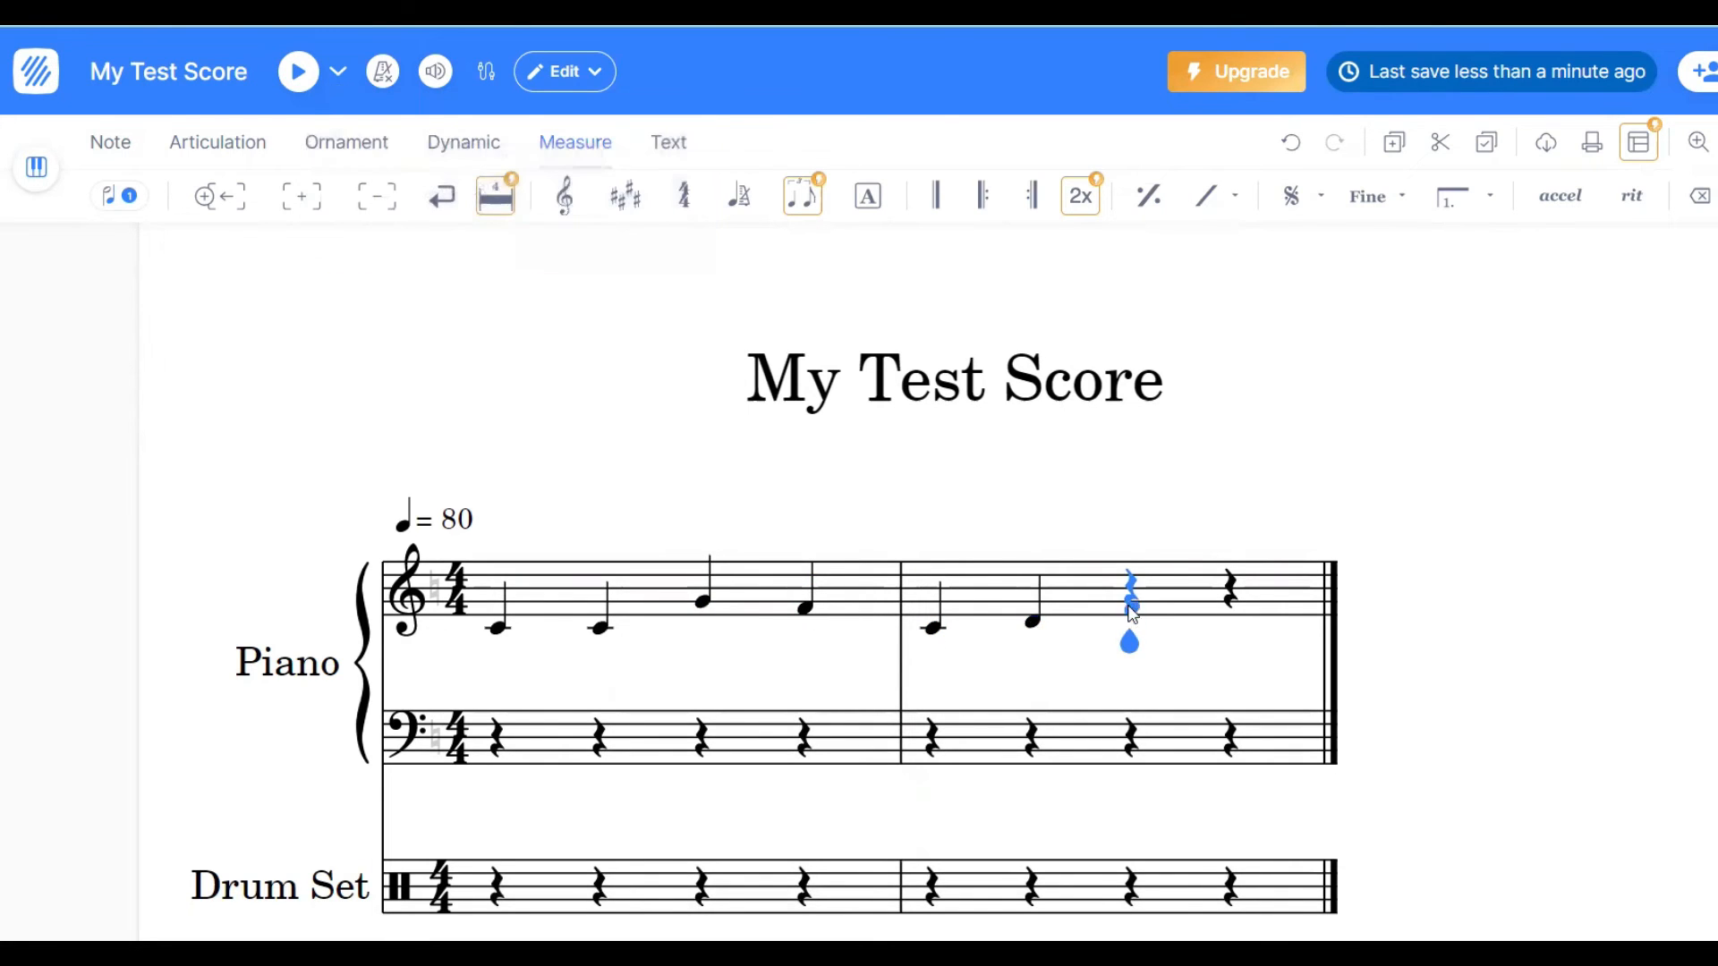
left_click(1036, 628)
left_click(577, 195)
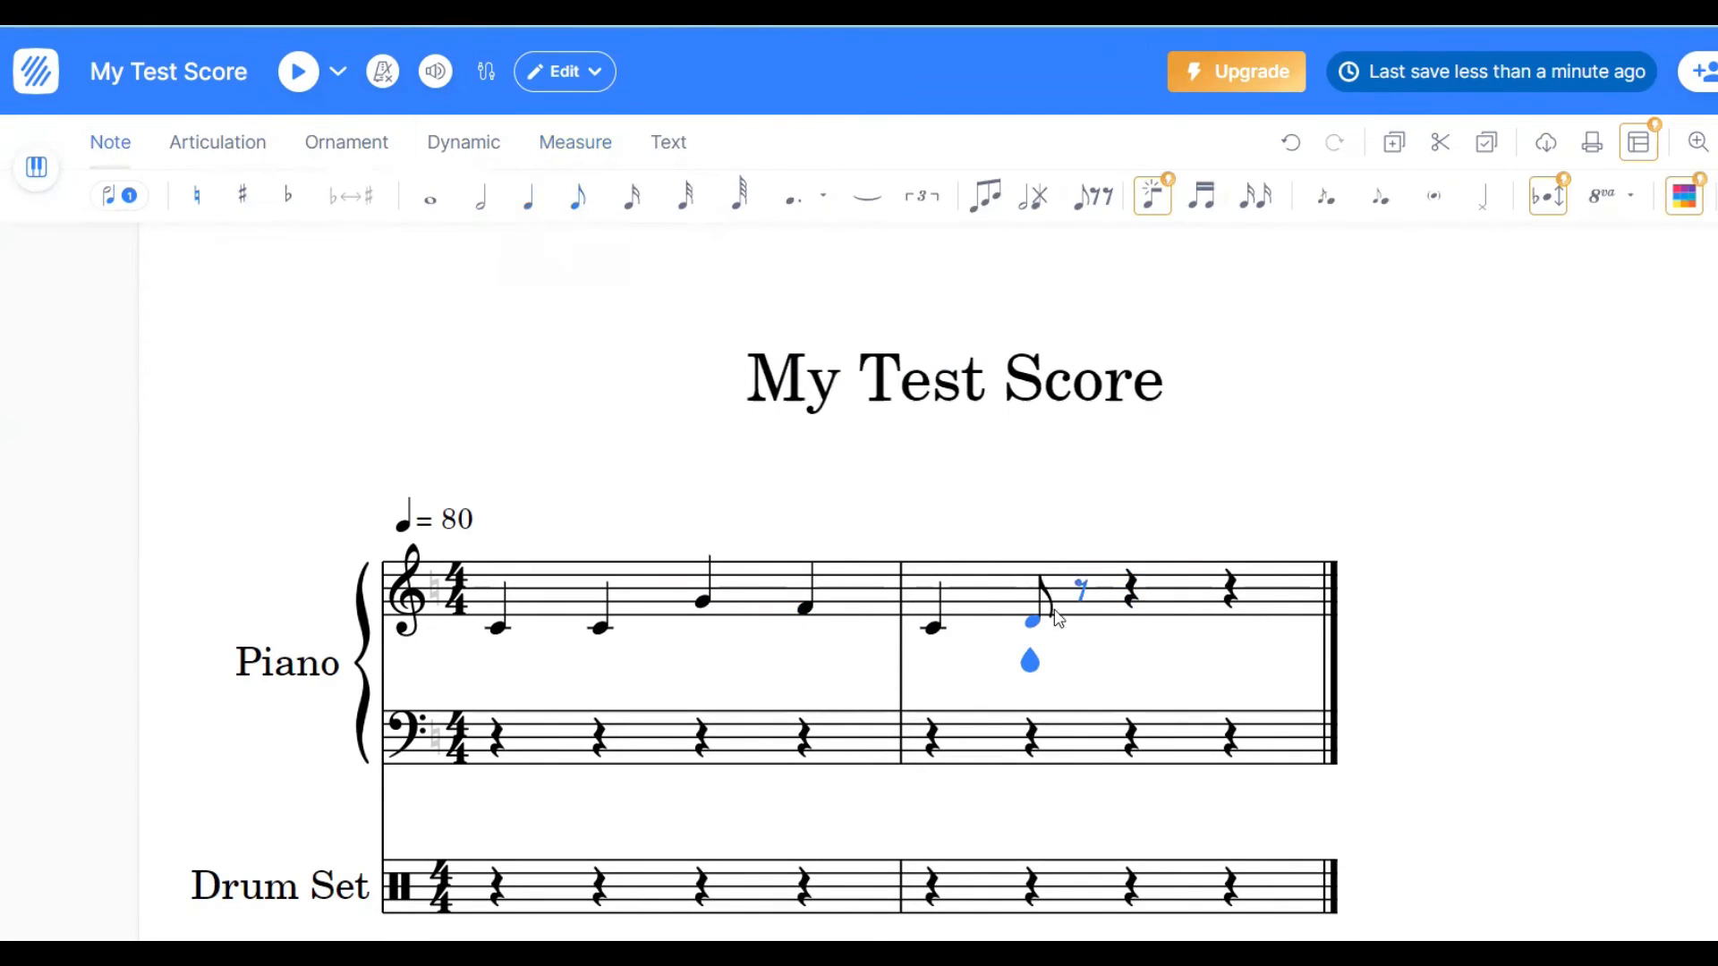
left_click(1081, 626)
left_click(528, 195)
left_click(1133, 598)
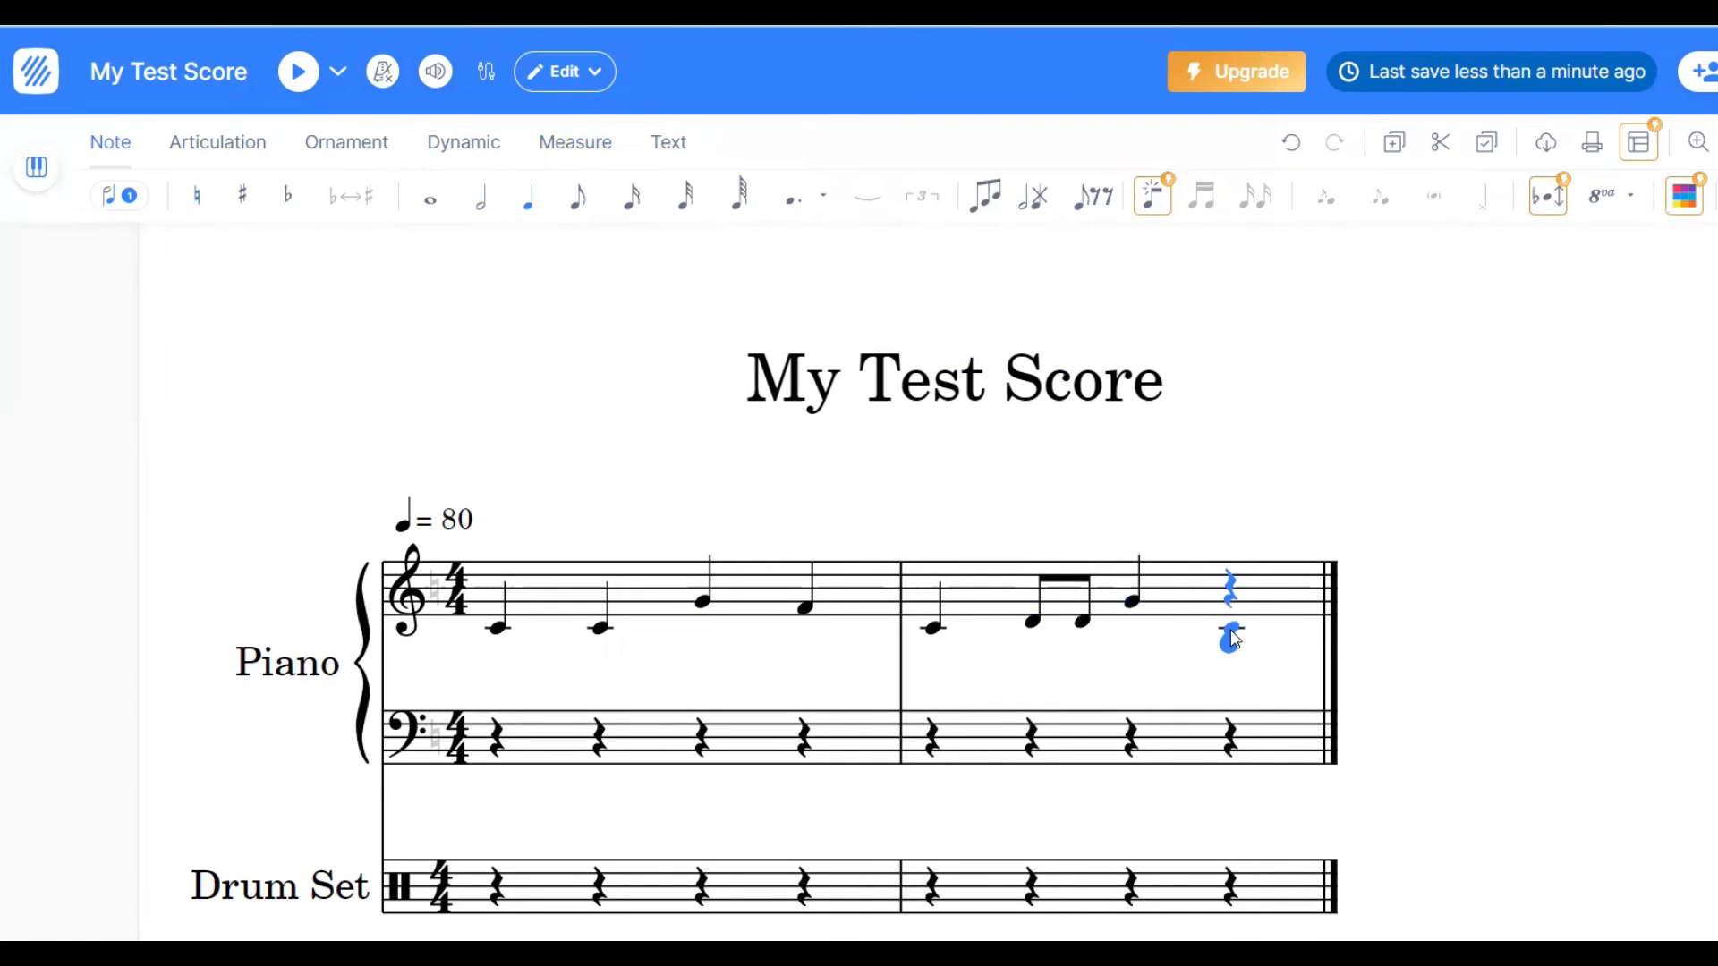
left_click(1227, 628)
mouse_move(575, 152)
left_click(385, 205)
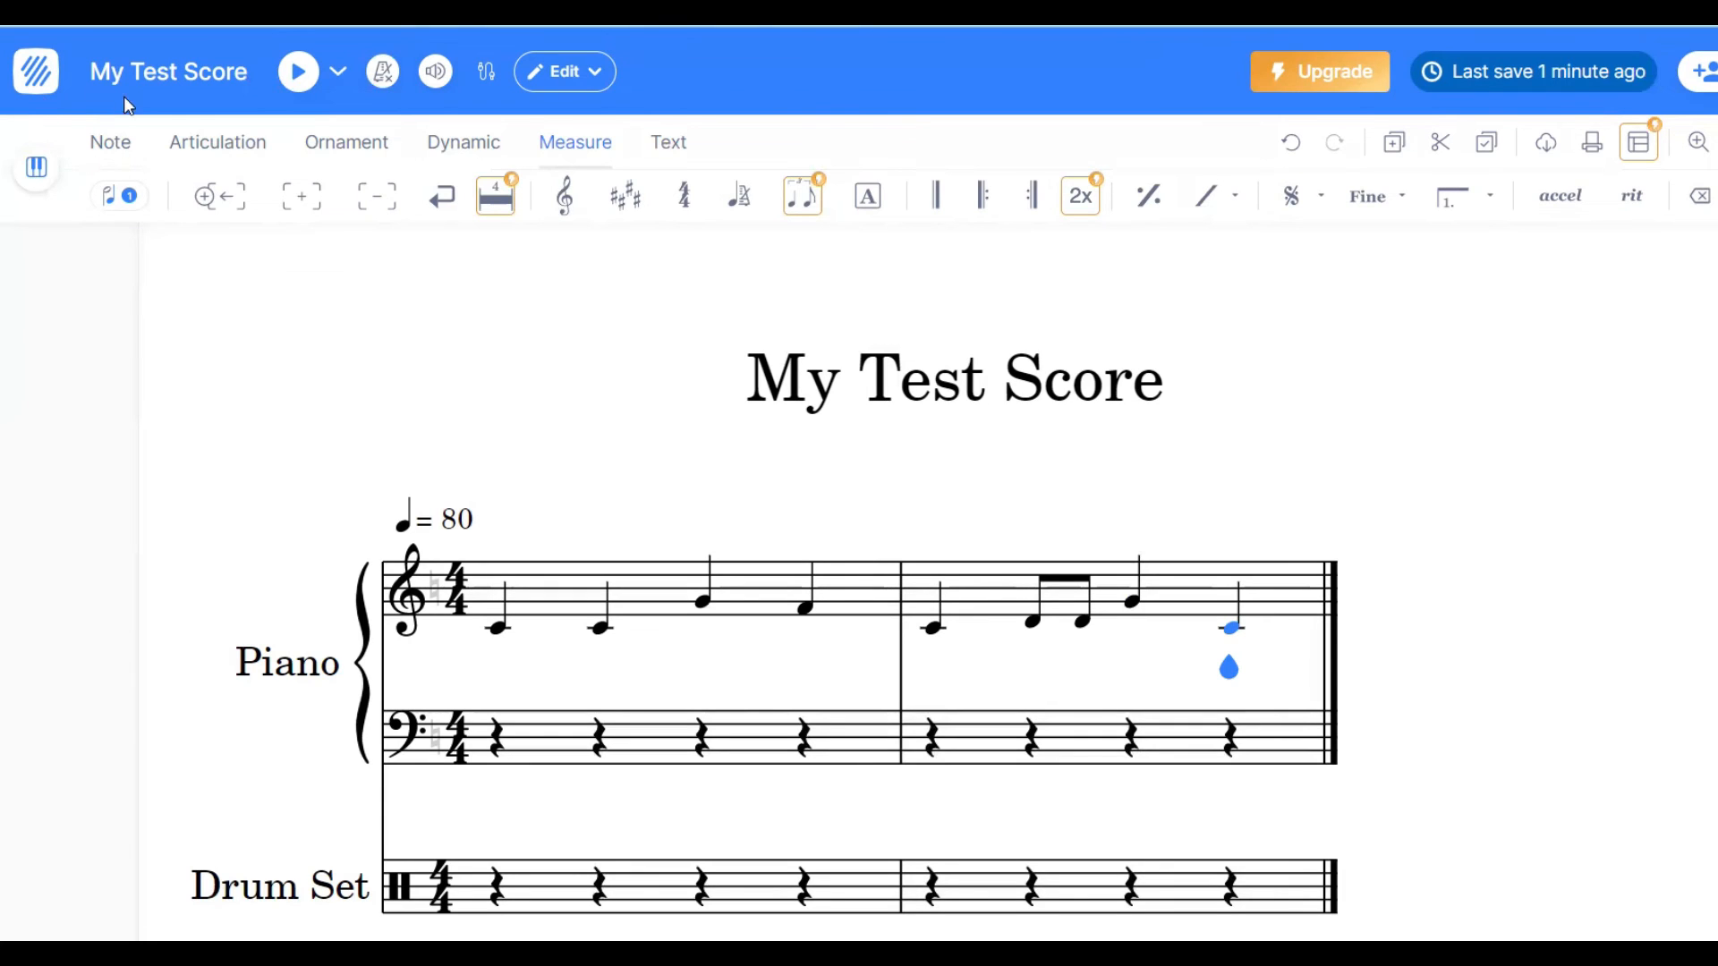
- Play back the two-measure score
left_click(297, 75)
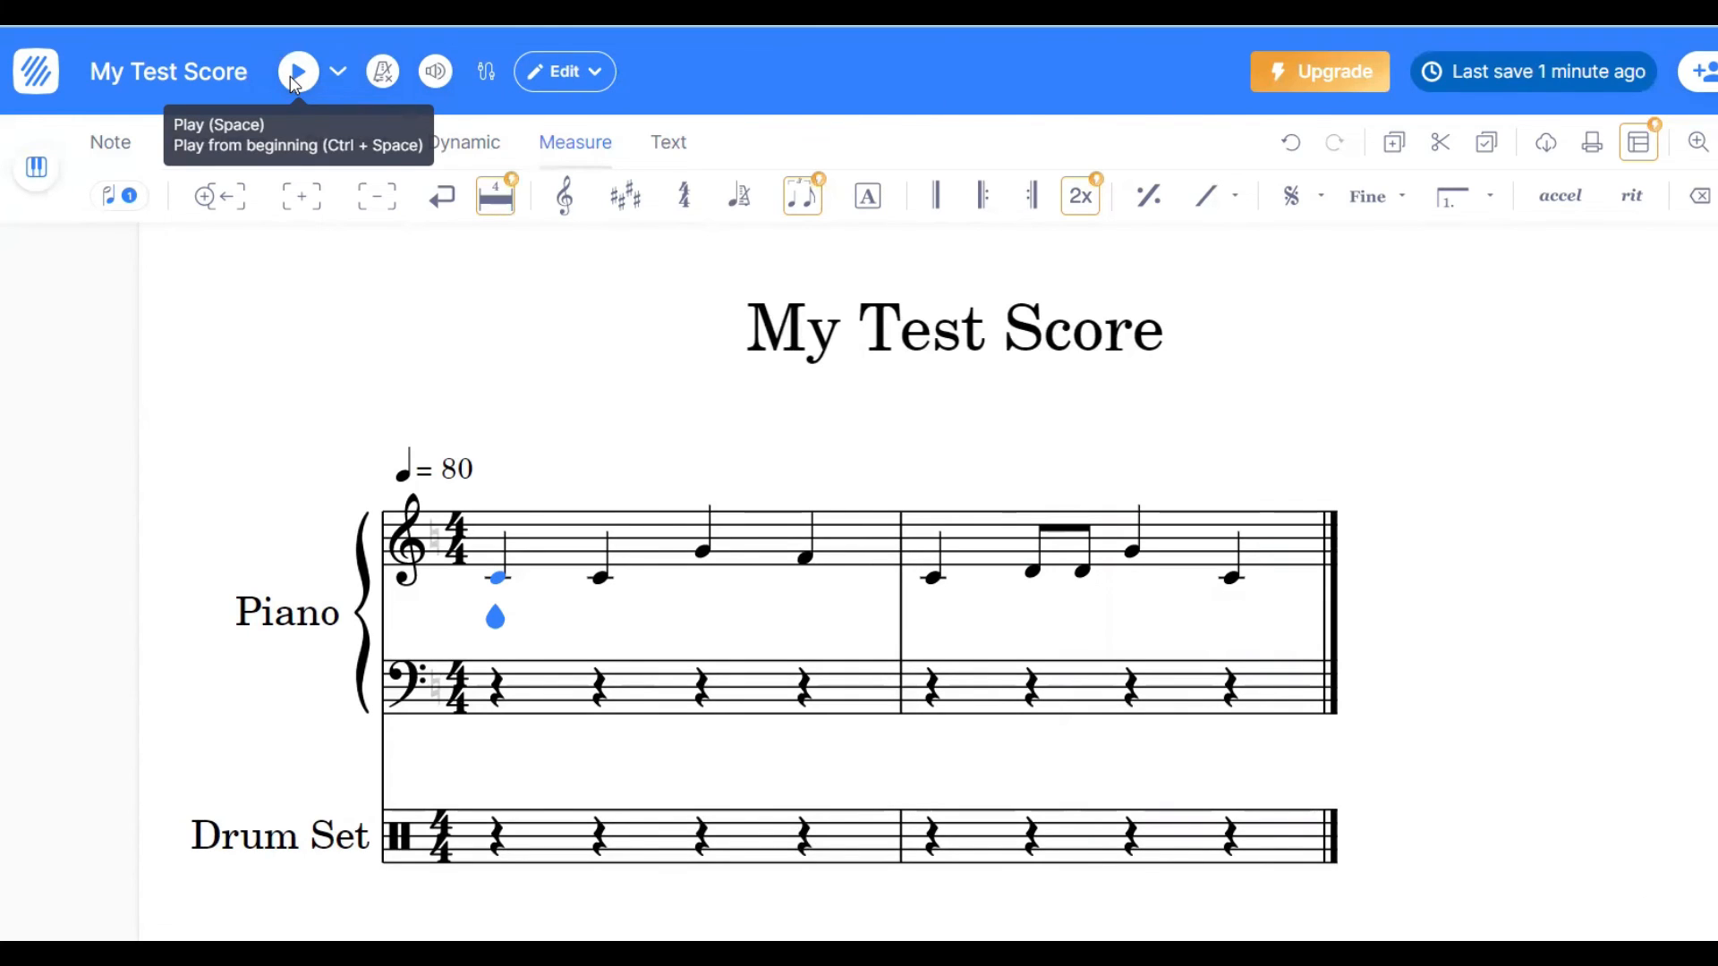
left_click(296, 74)
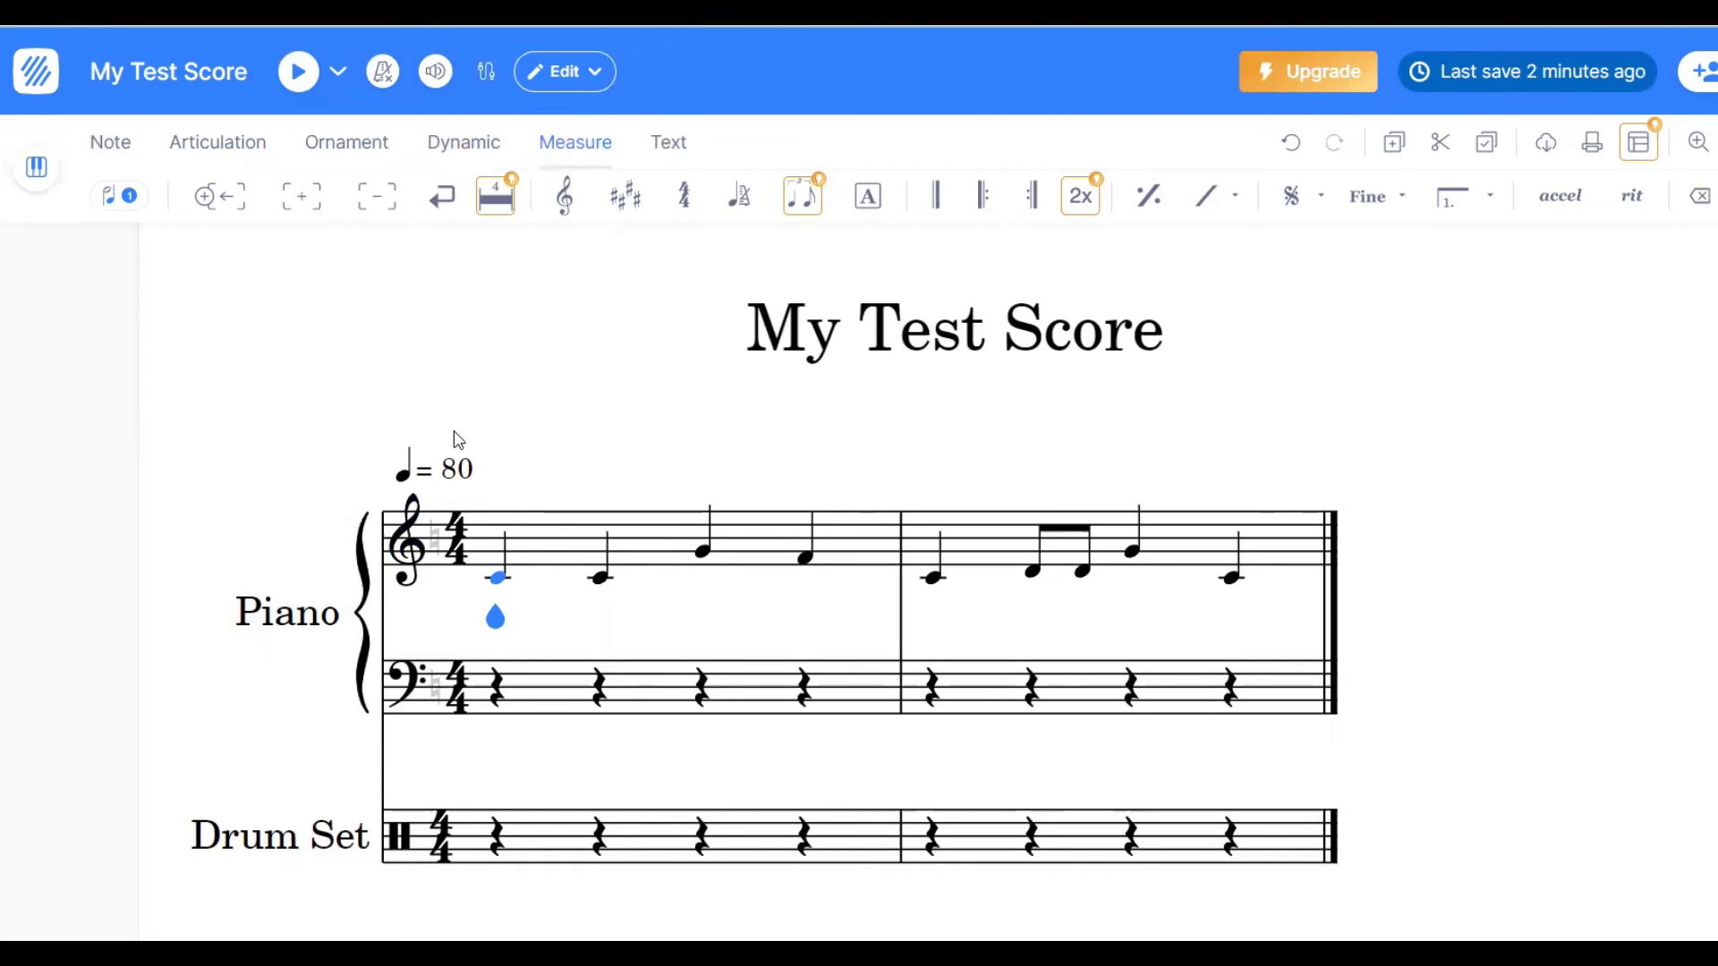
- Set the score's quarter-note tempo to 120 and save it
left_click(464, 484)
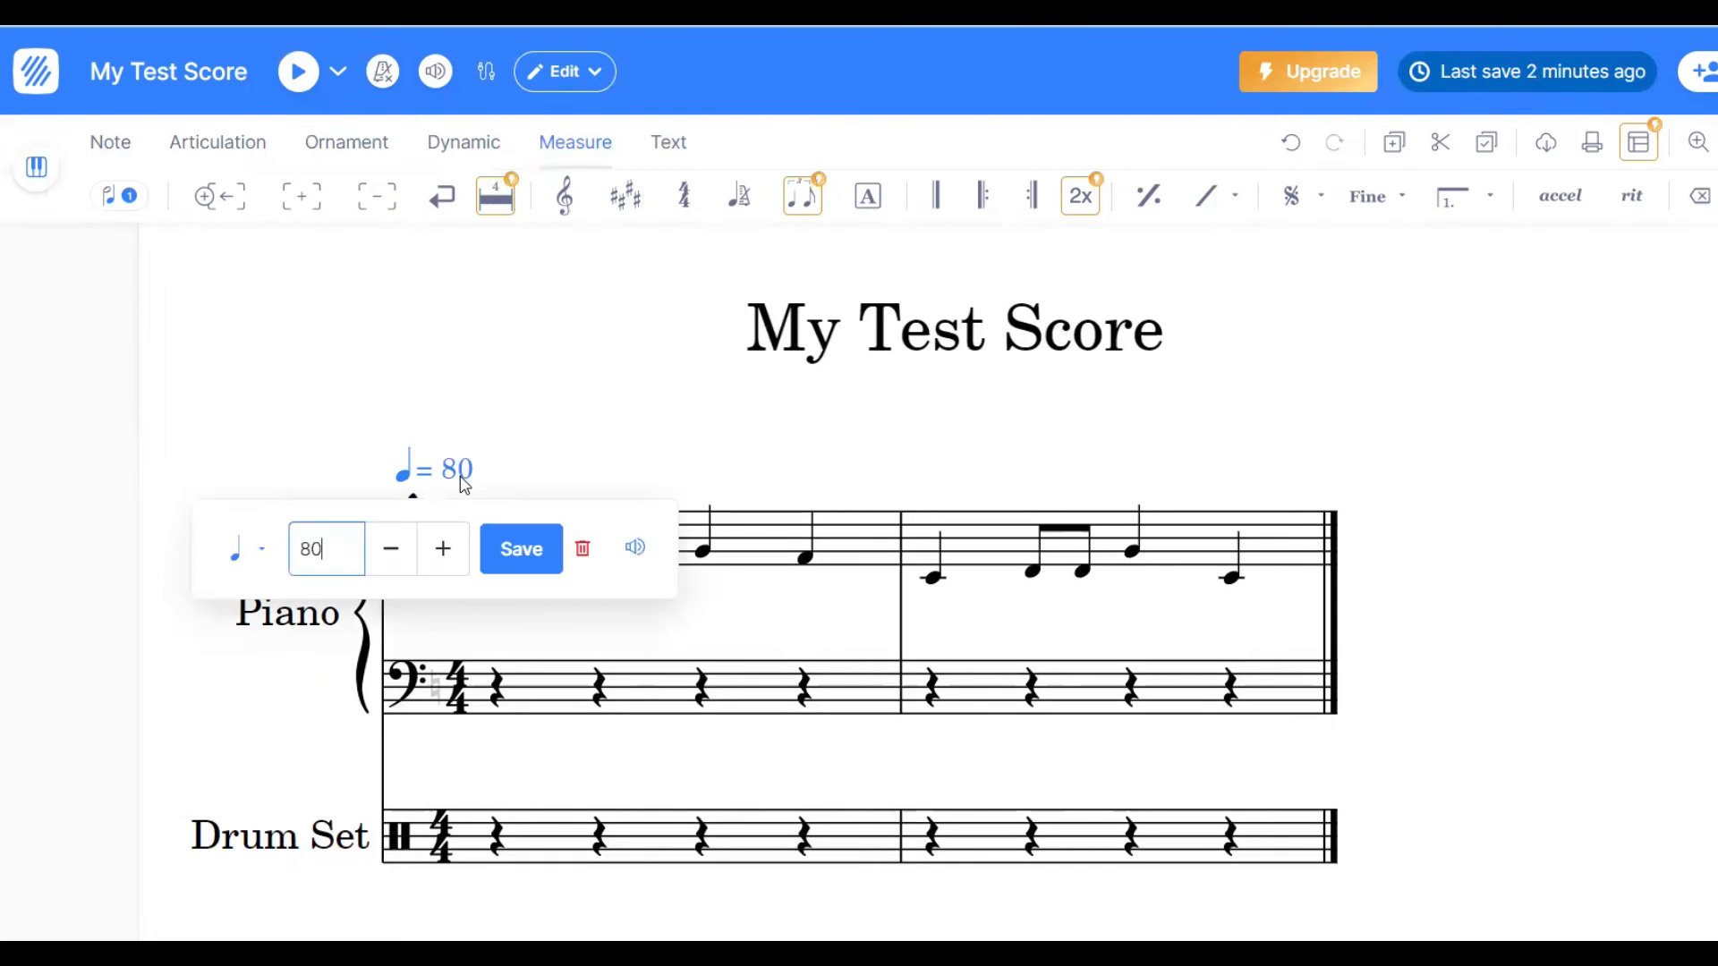
left_click(498, 561)
left_click(409, 473)
left_click(391, 549)
left_click(390, 549)
left_click(391, 549)
left_click(391, 549)
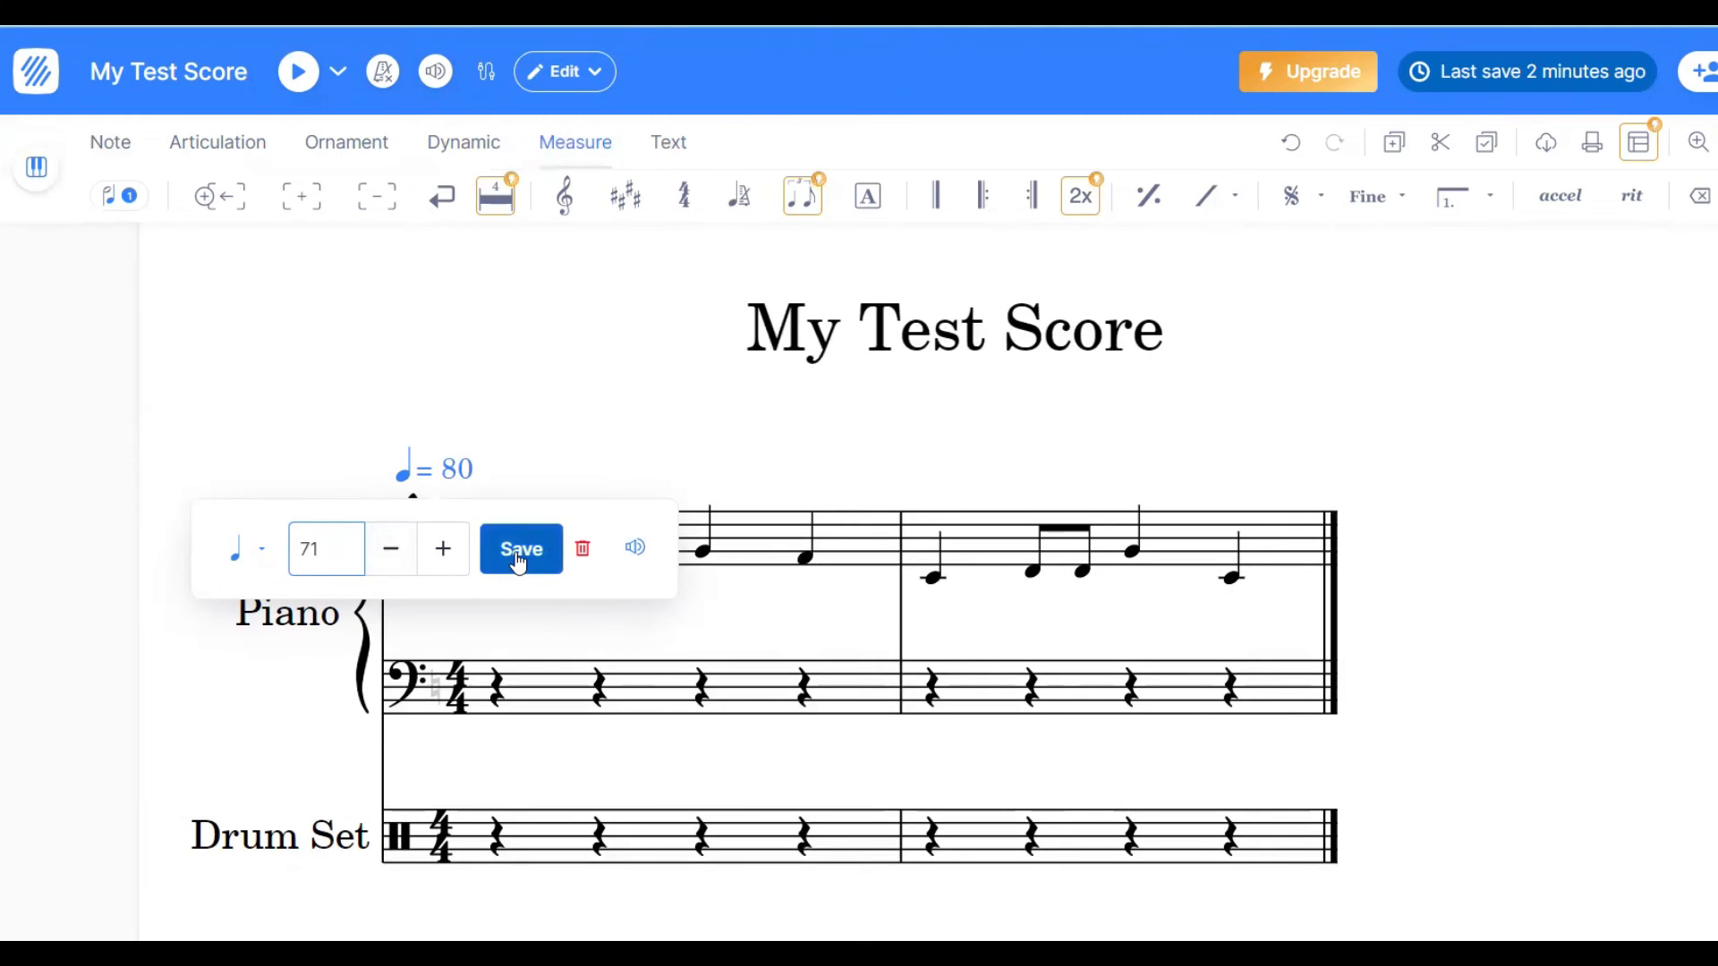
left_click(443, 550)
left_click(443, 549)
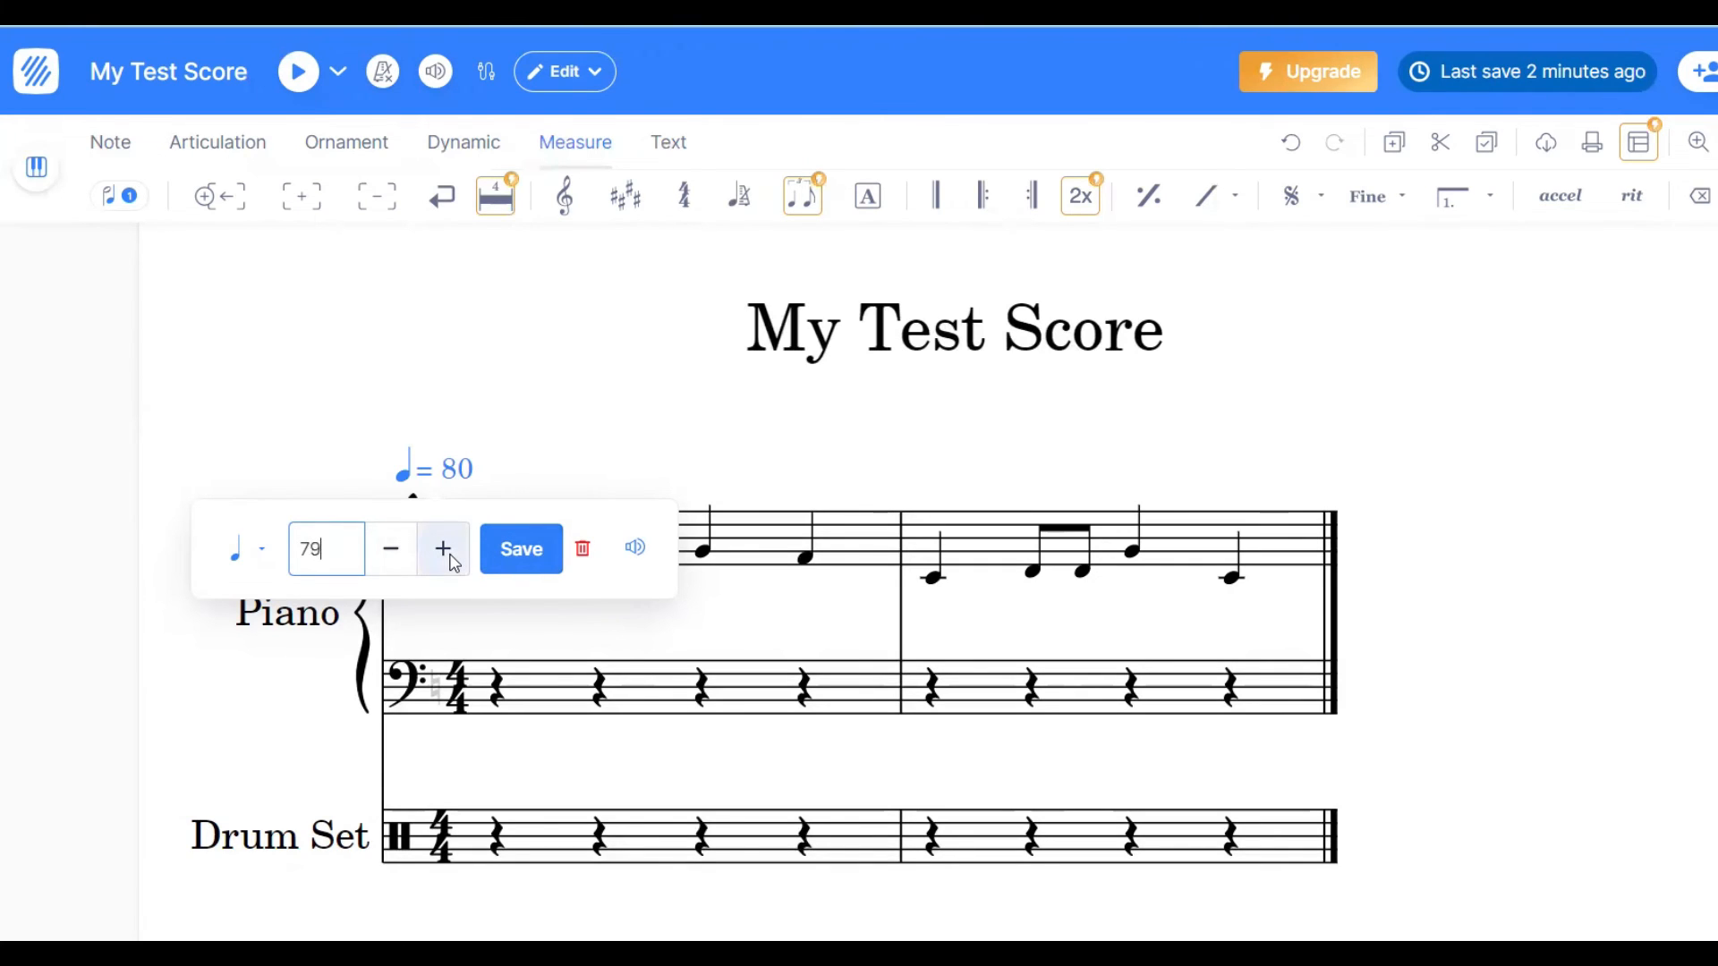
left_click(443, 549)
left_click(442, 549)
left_click(443, 549)
left_click(443, 550)
left_click(443, 549)
left_click(443, 549)
left_click(452, 558)
left_click(452, 558)
left_click(452, 558)
left_click(452, 559)
left_click(451, 558)
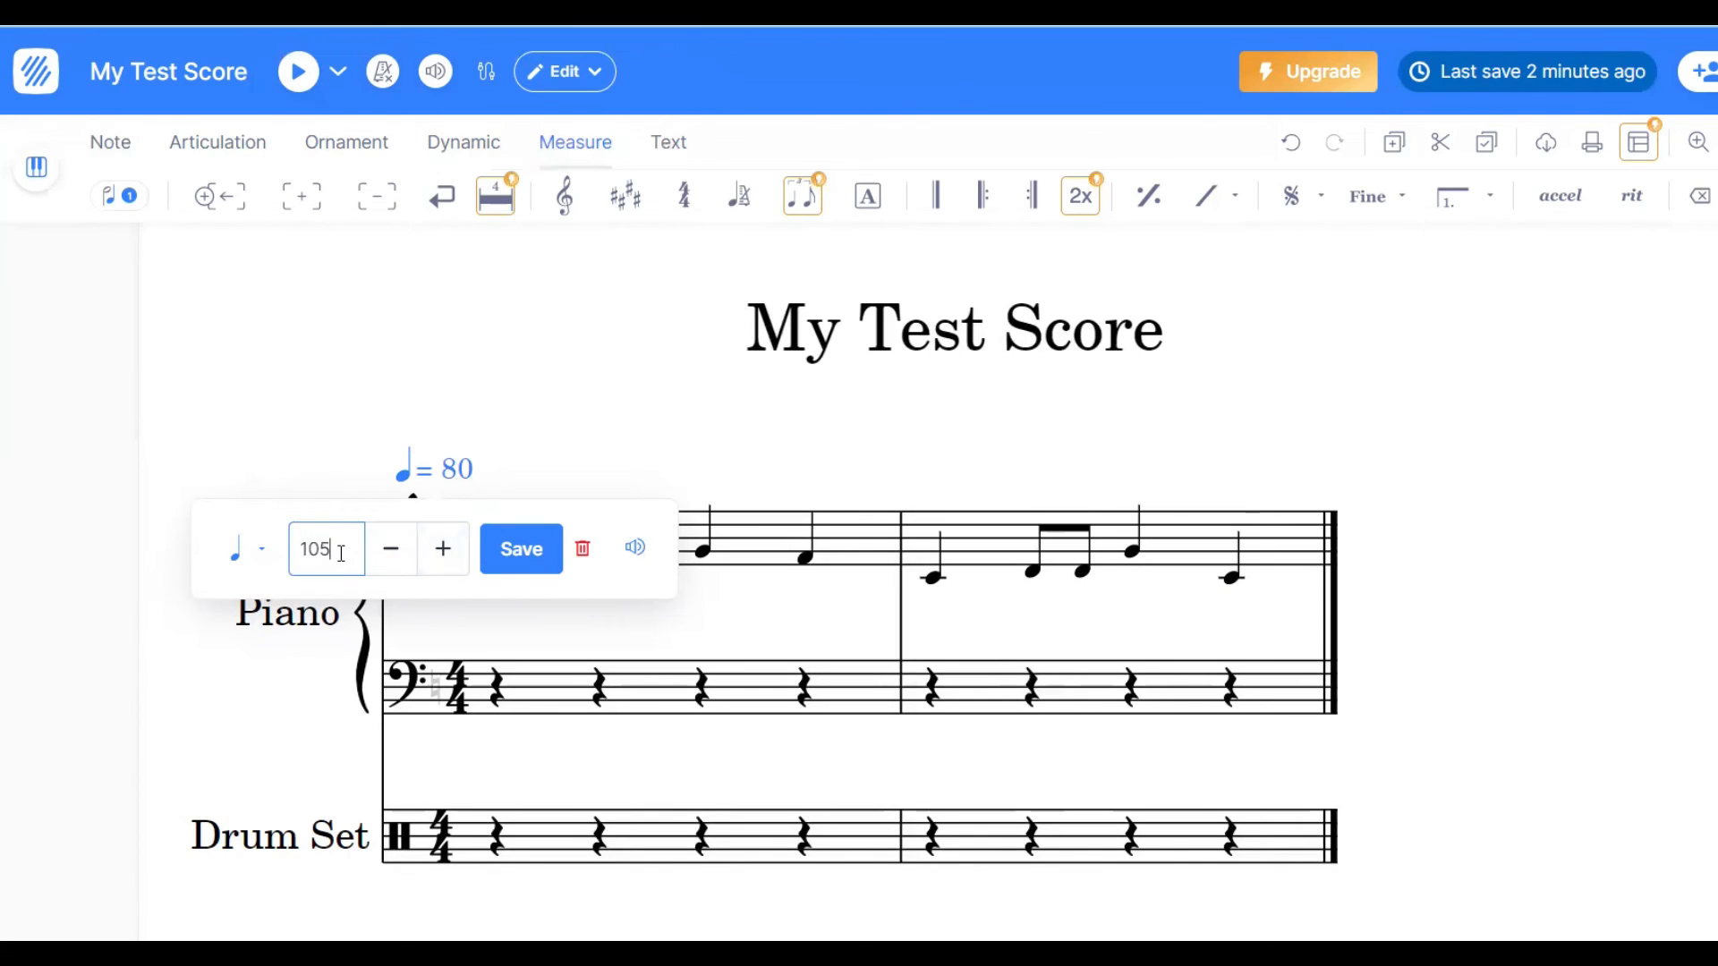
key("BackSpace")
key("BackSpace")
key("BackSpace")
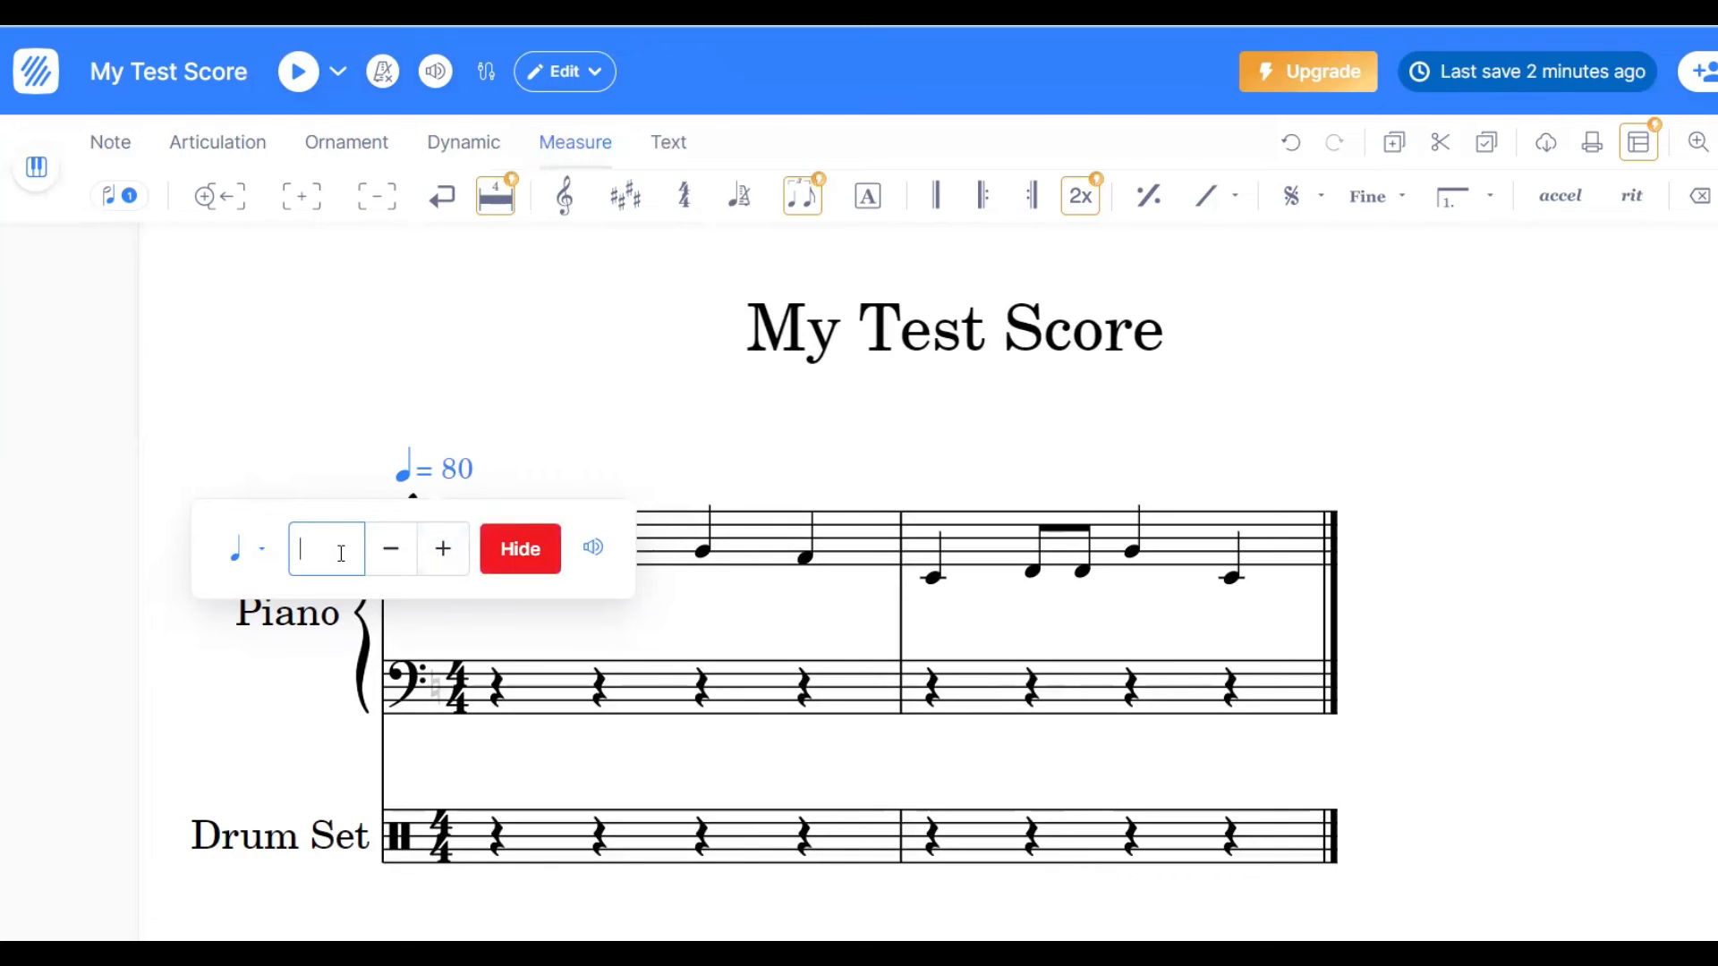
type("120")
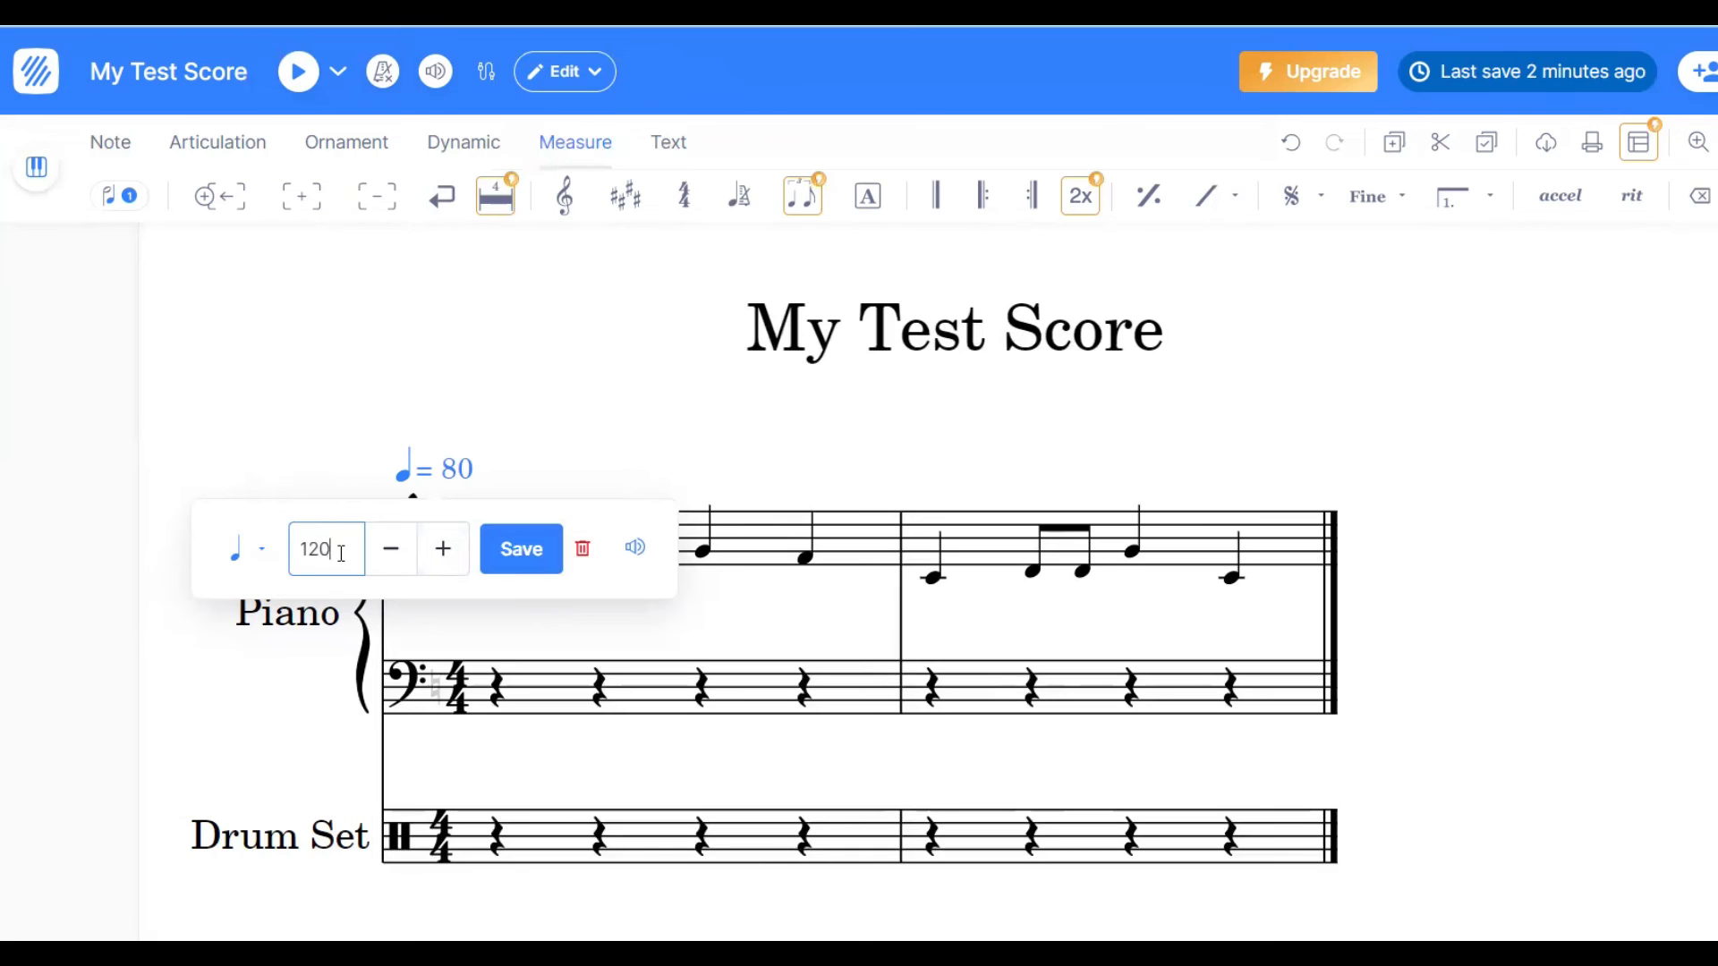
left_click(517, 559)
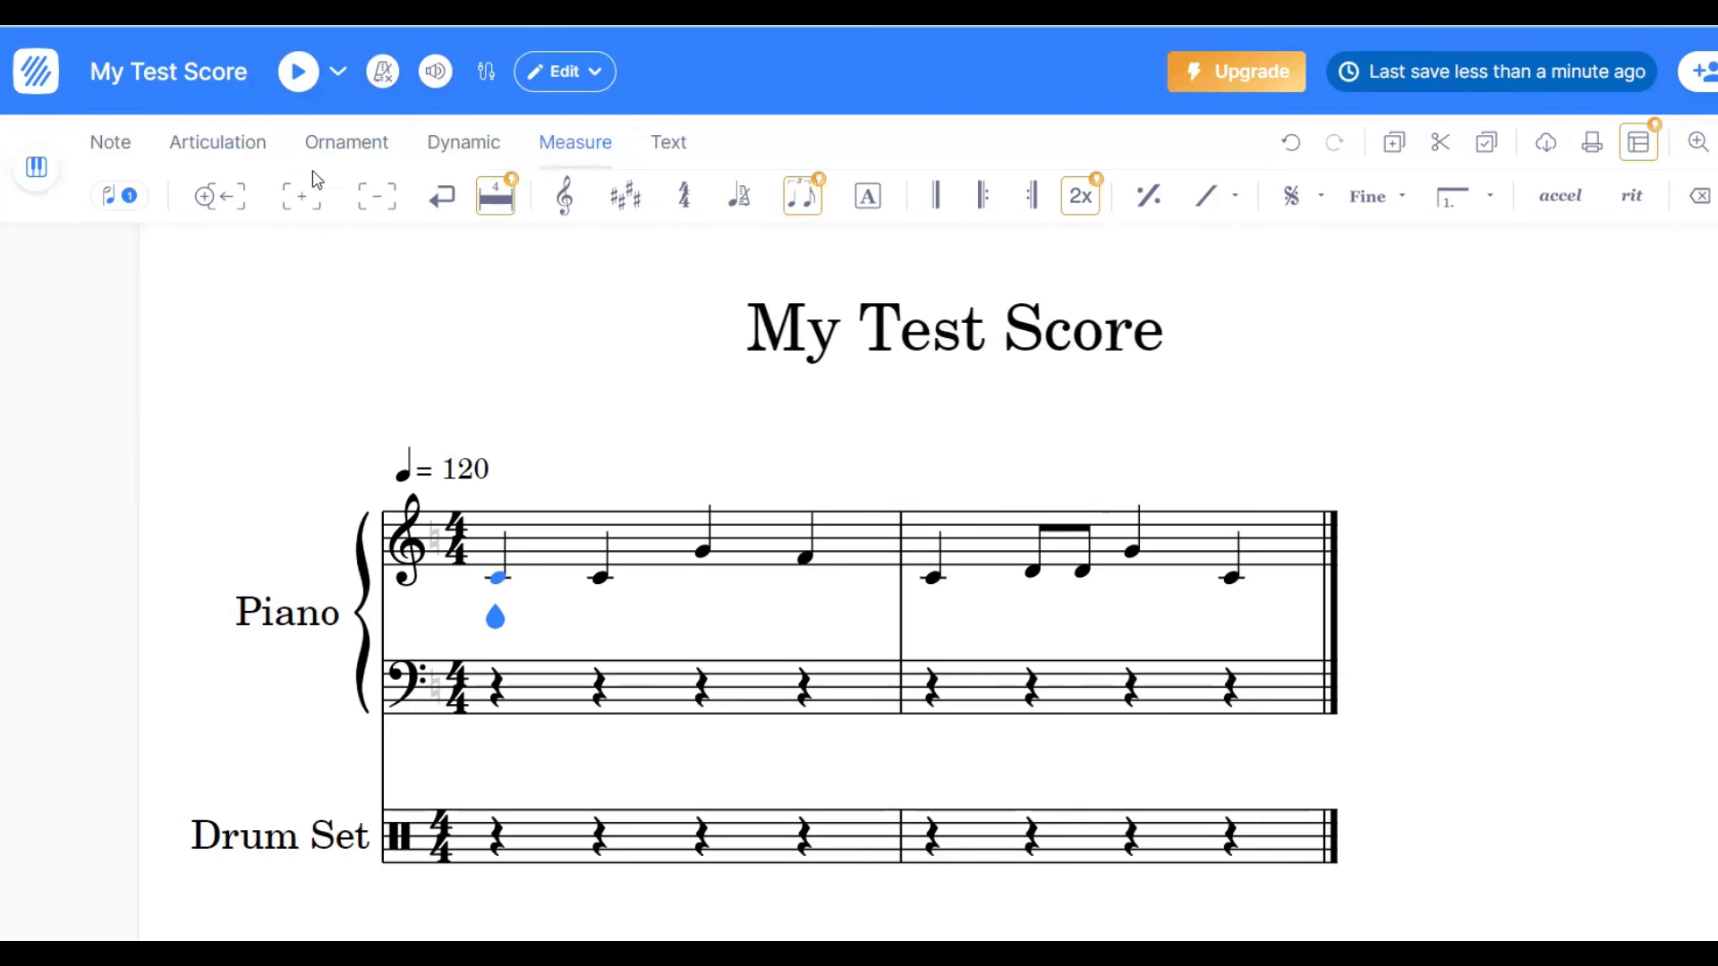
- Play the score back at the new tempo and display the keyboard shortcuts
left_click(300, 71)
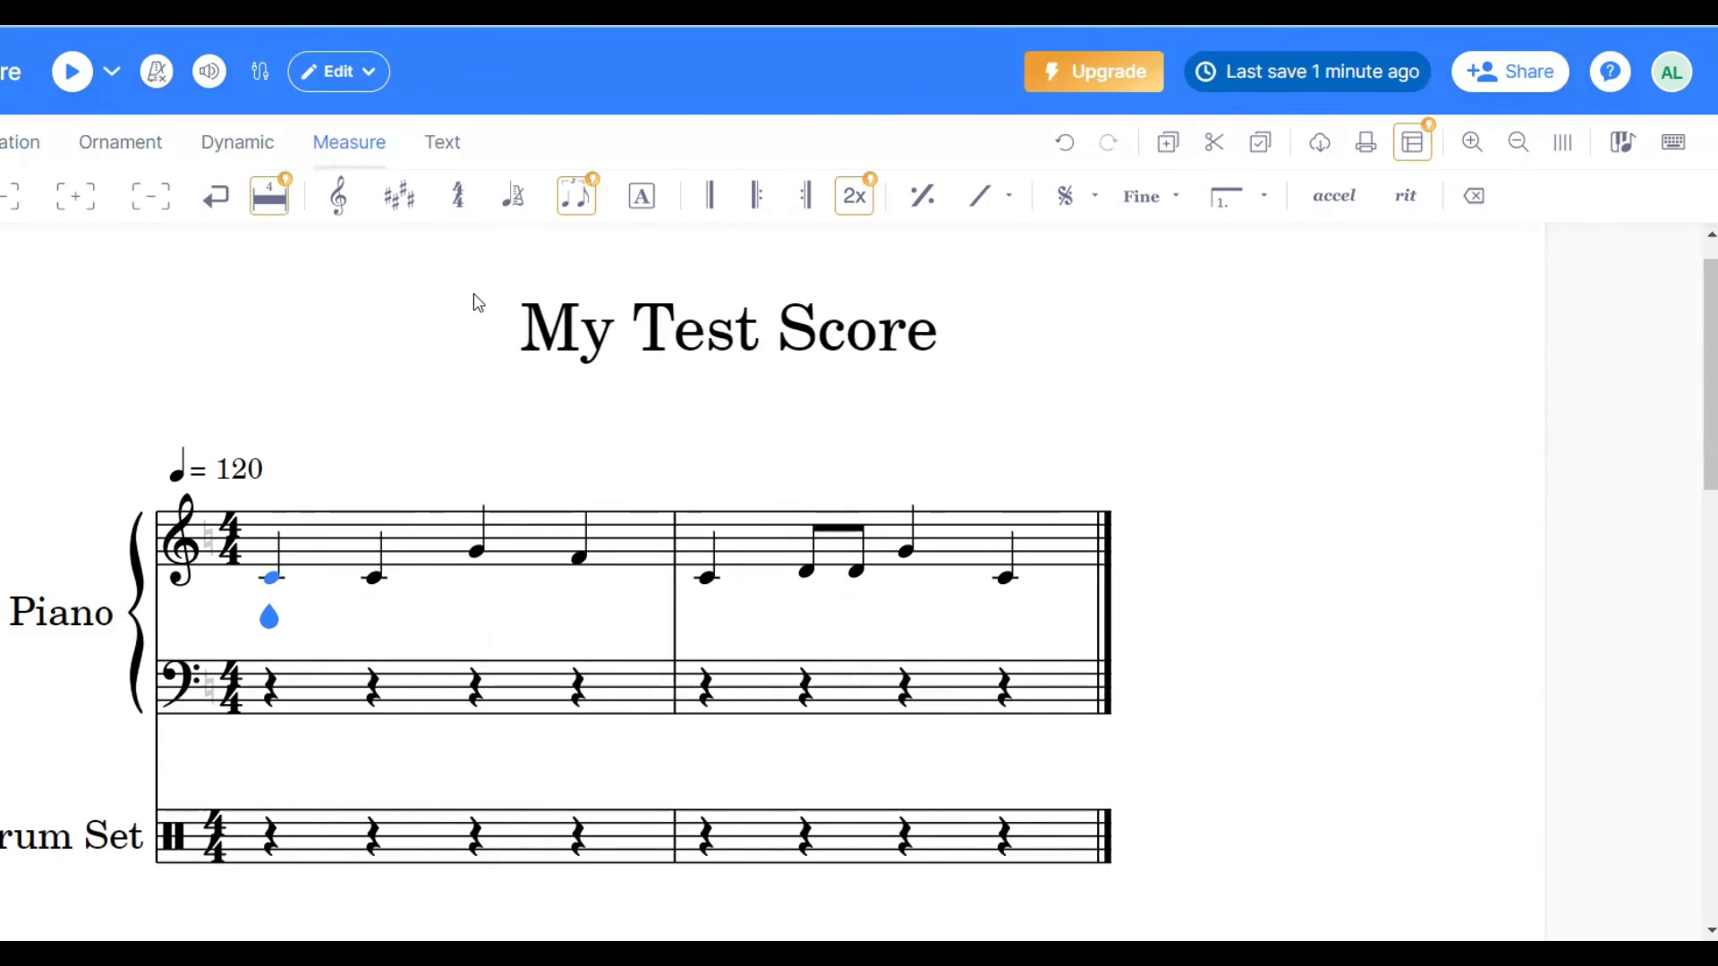
left_click(1673, 143)
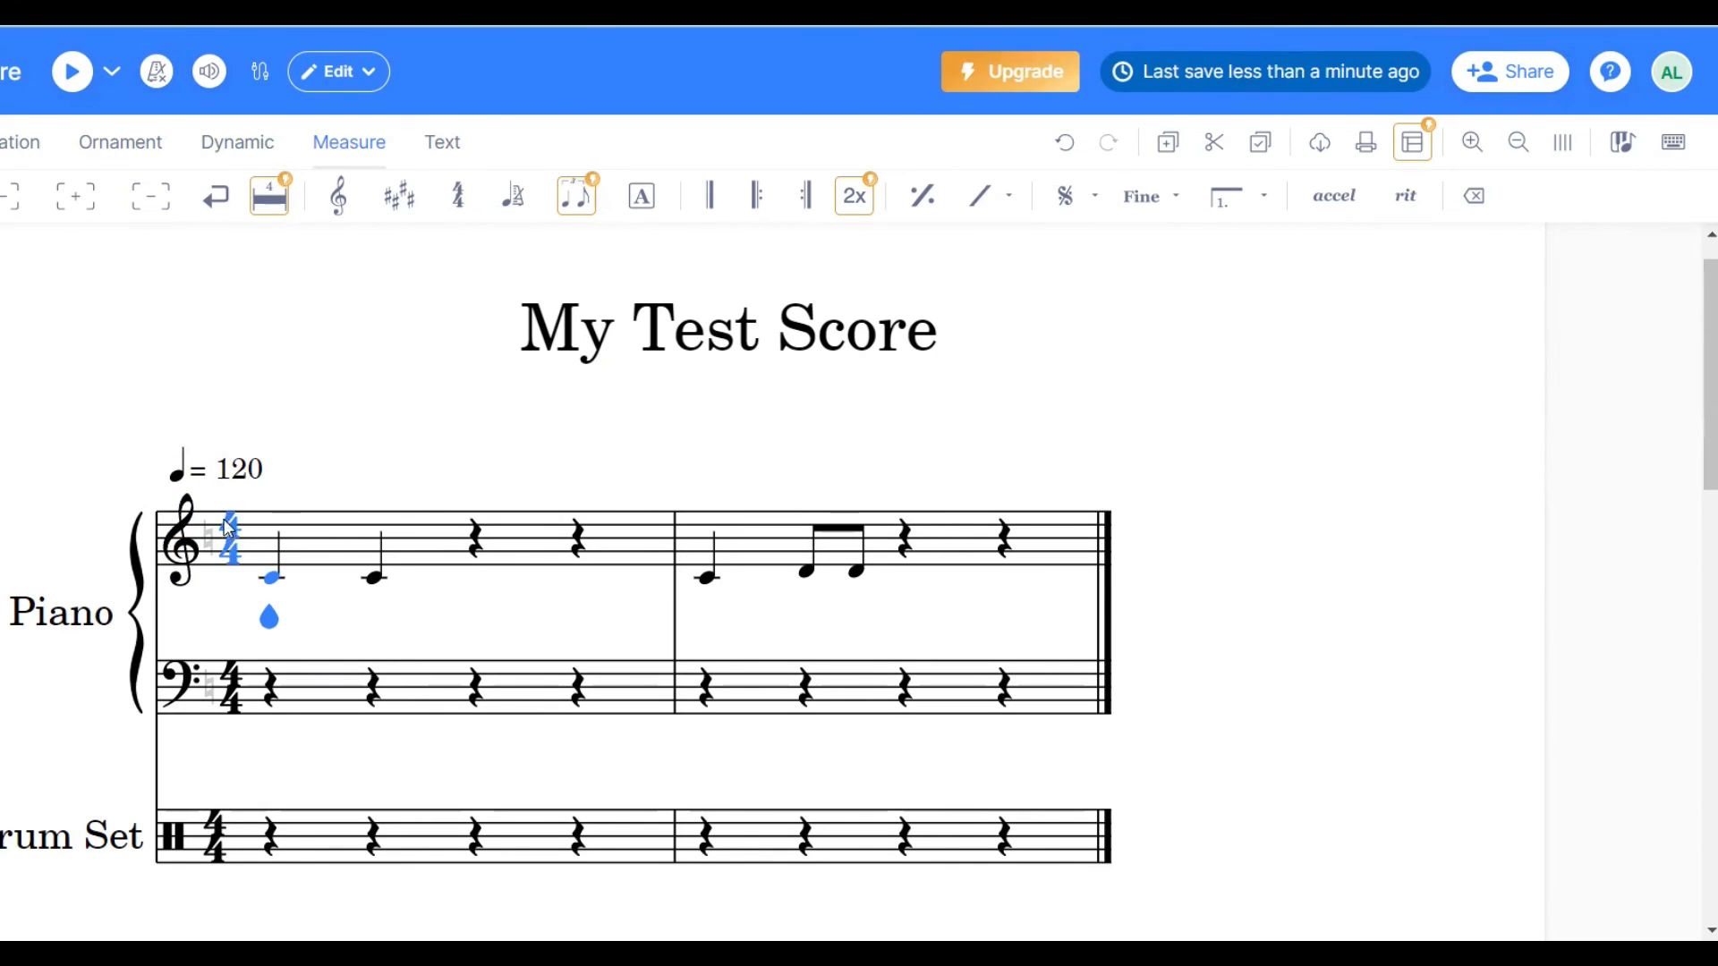
- Change the score's time signature to 2/4 and its key signature to one sharp
left_click(228, 540)
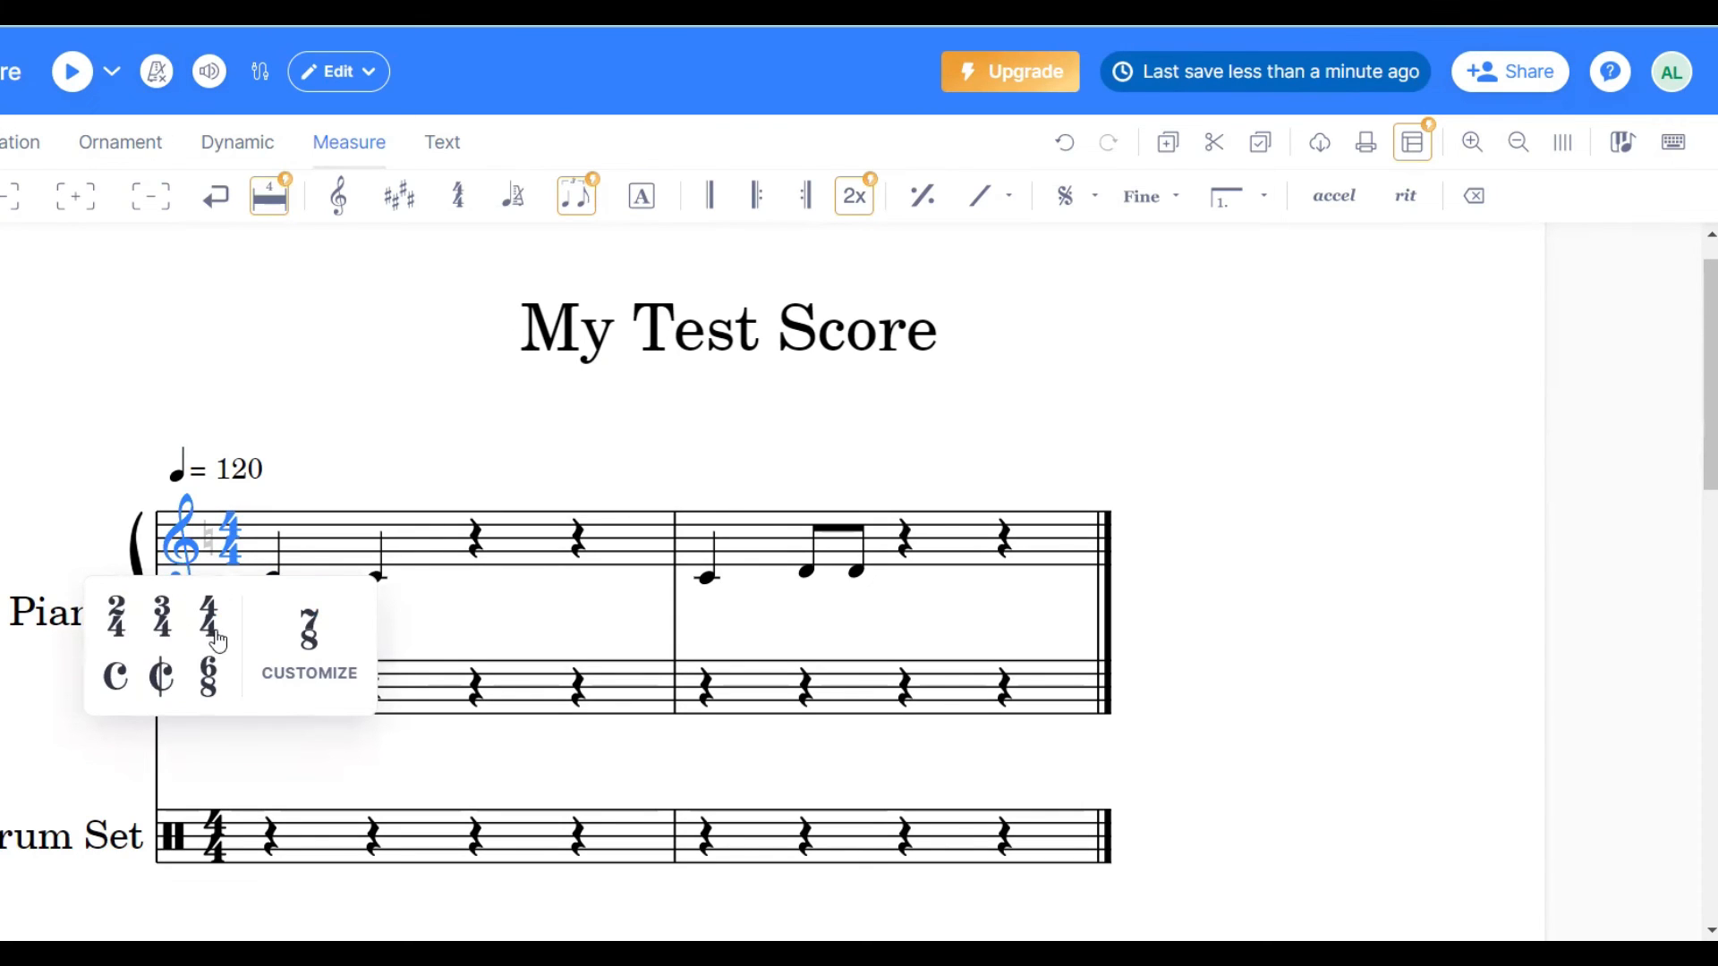
left_click(115, 617)
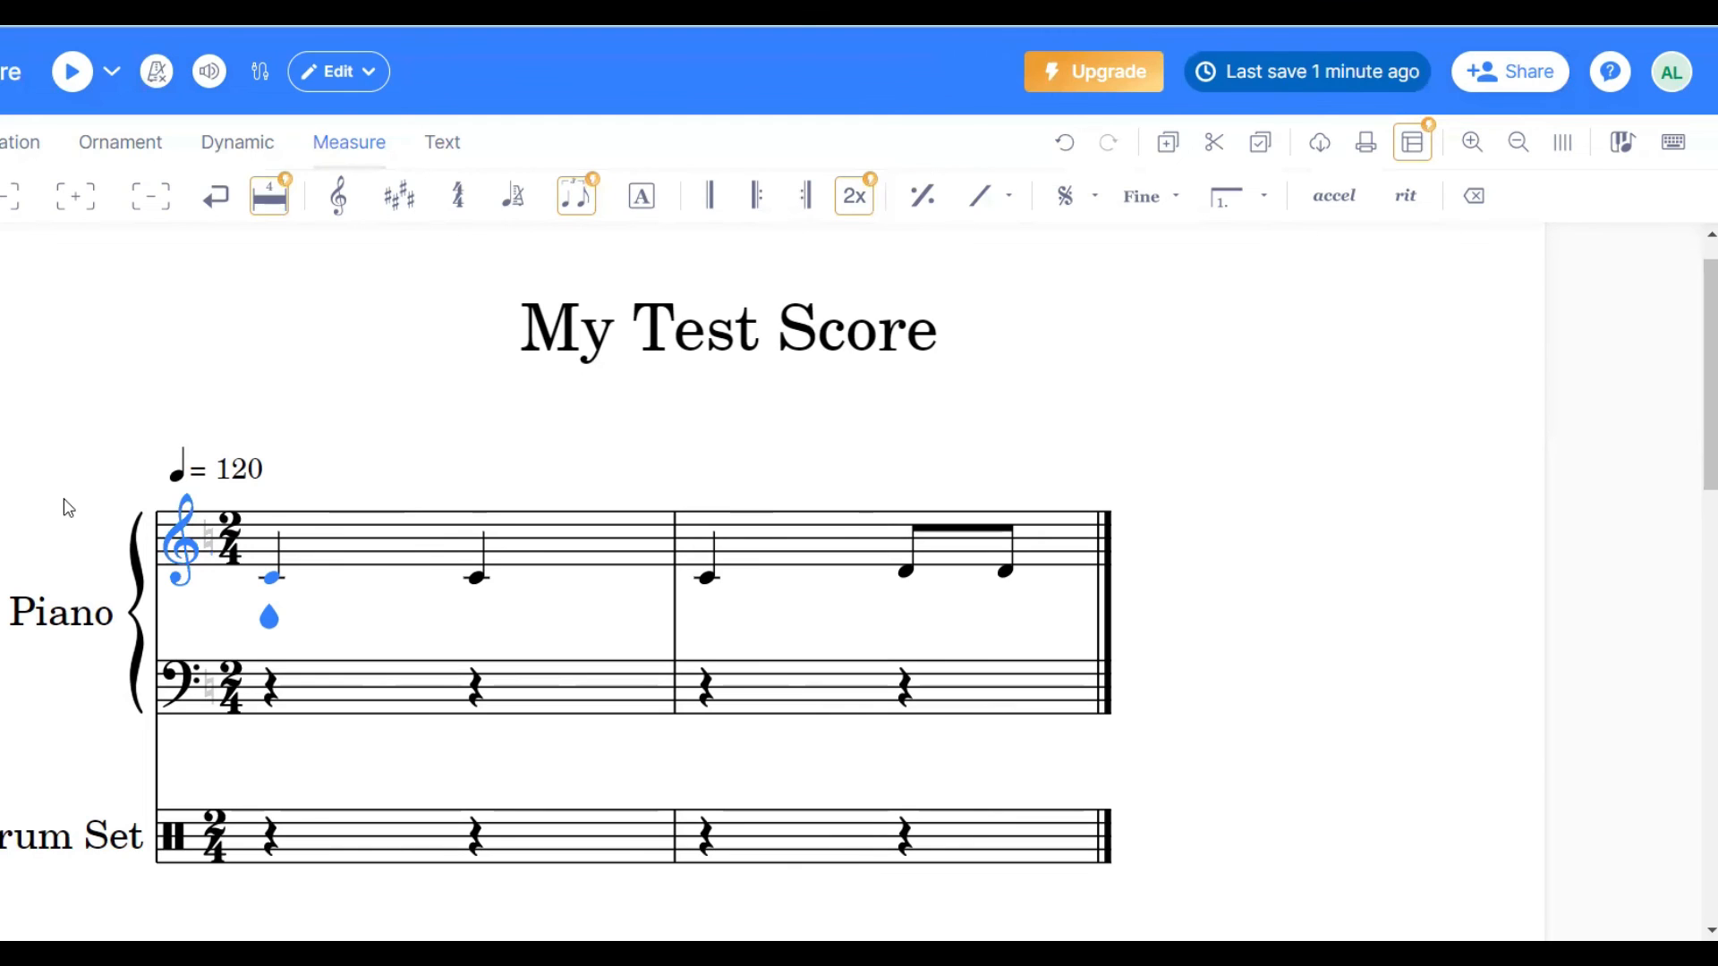
left_click(208, 551)
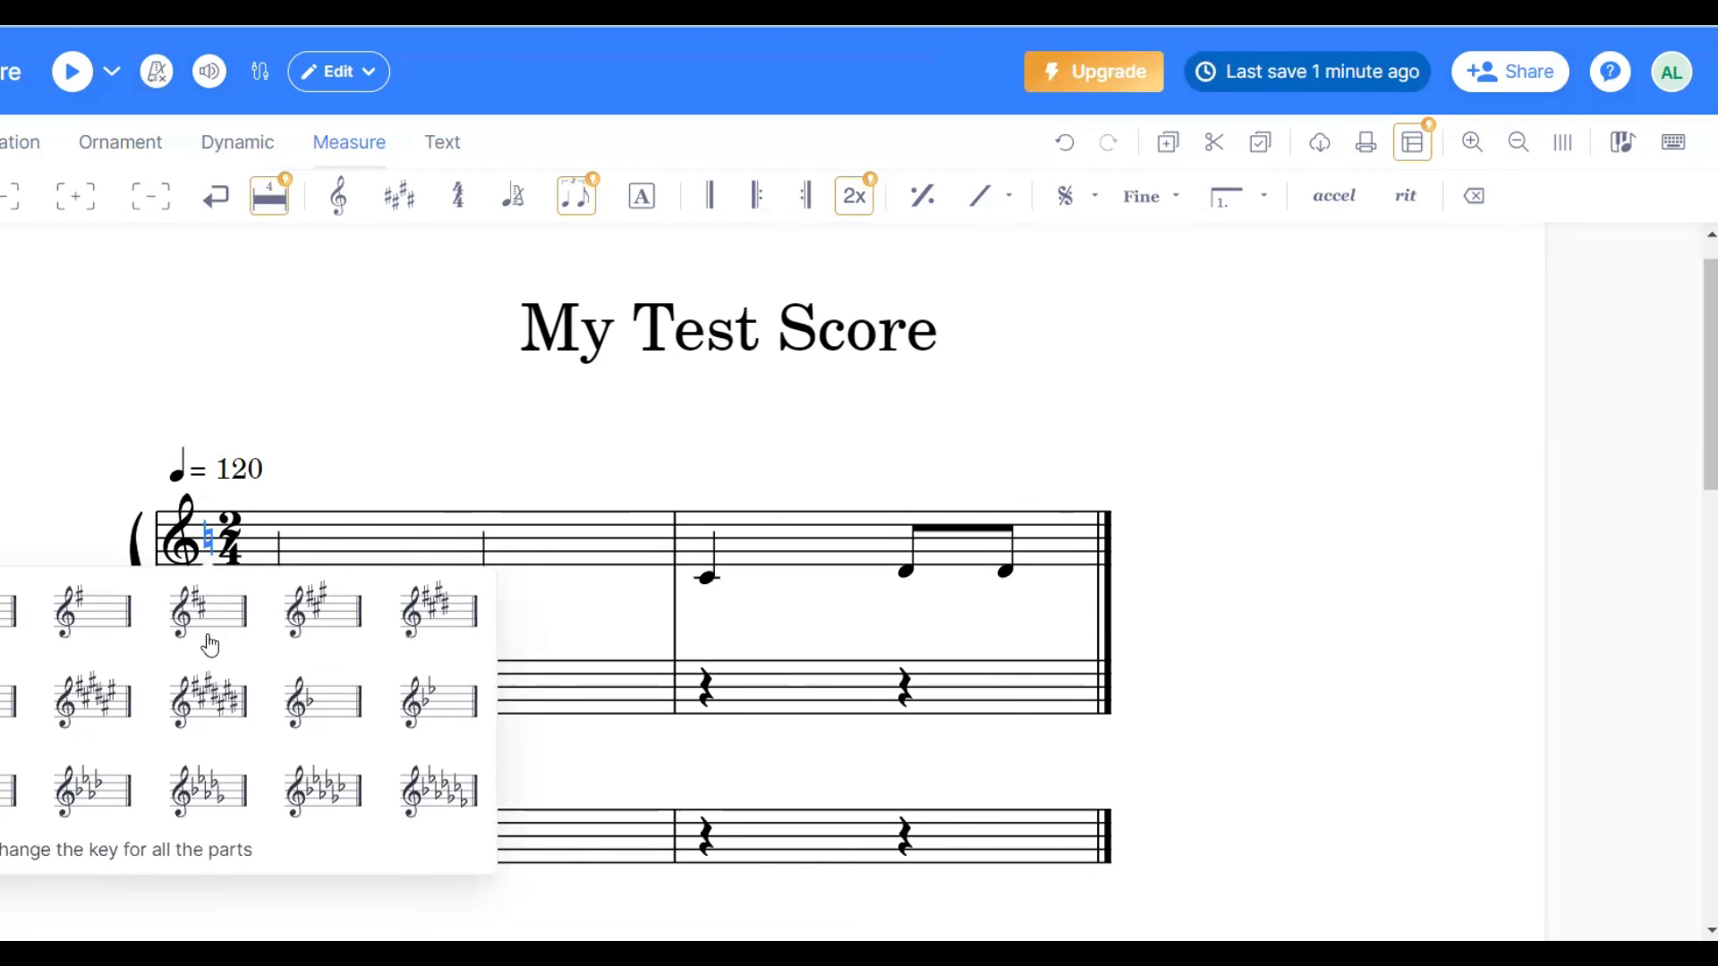
left_click(184, 624)
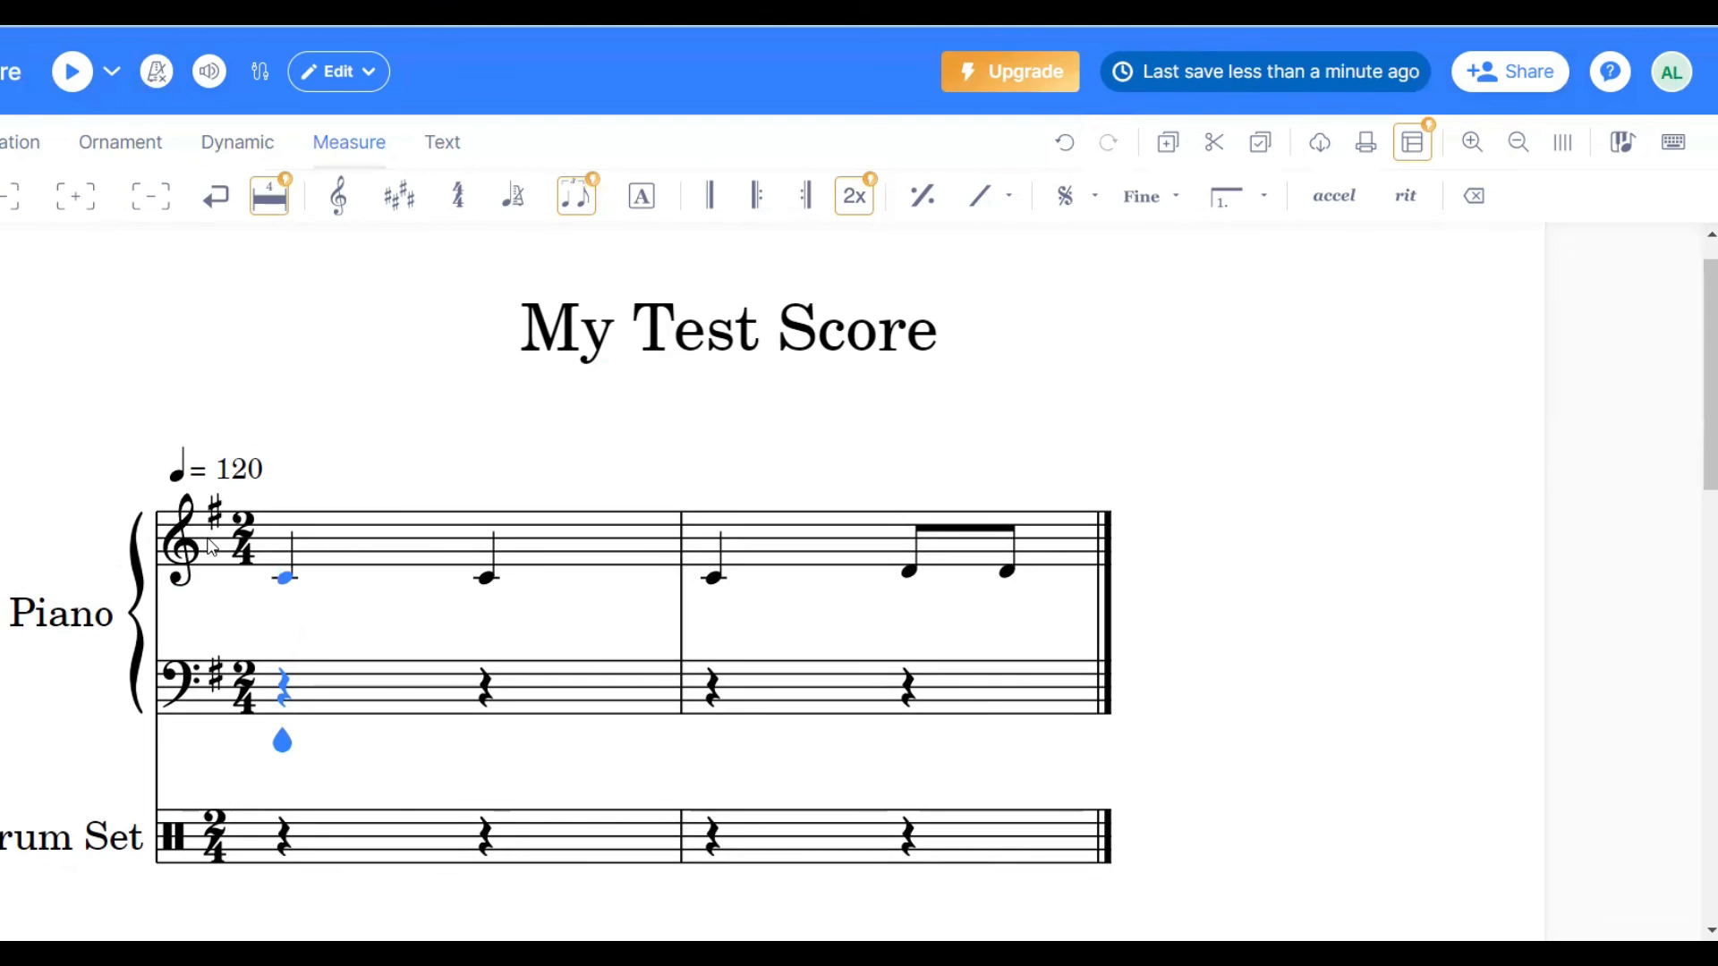
key("Right")
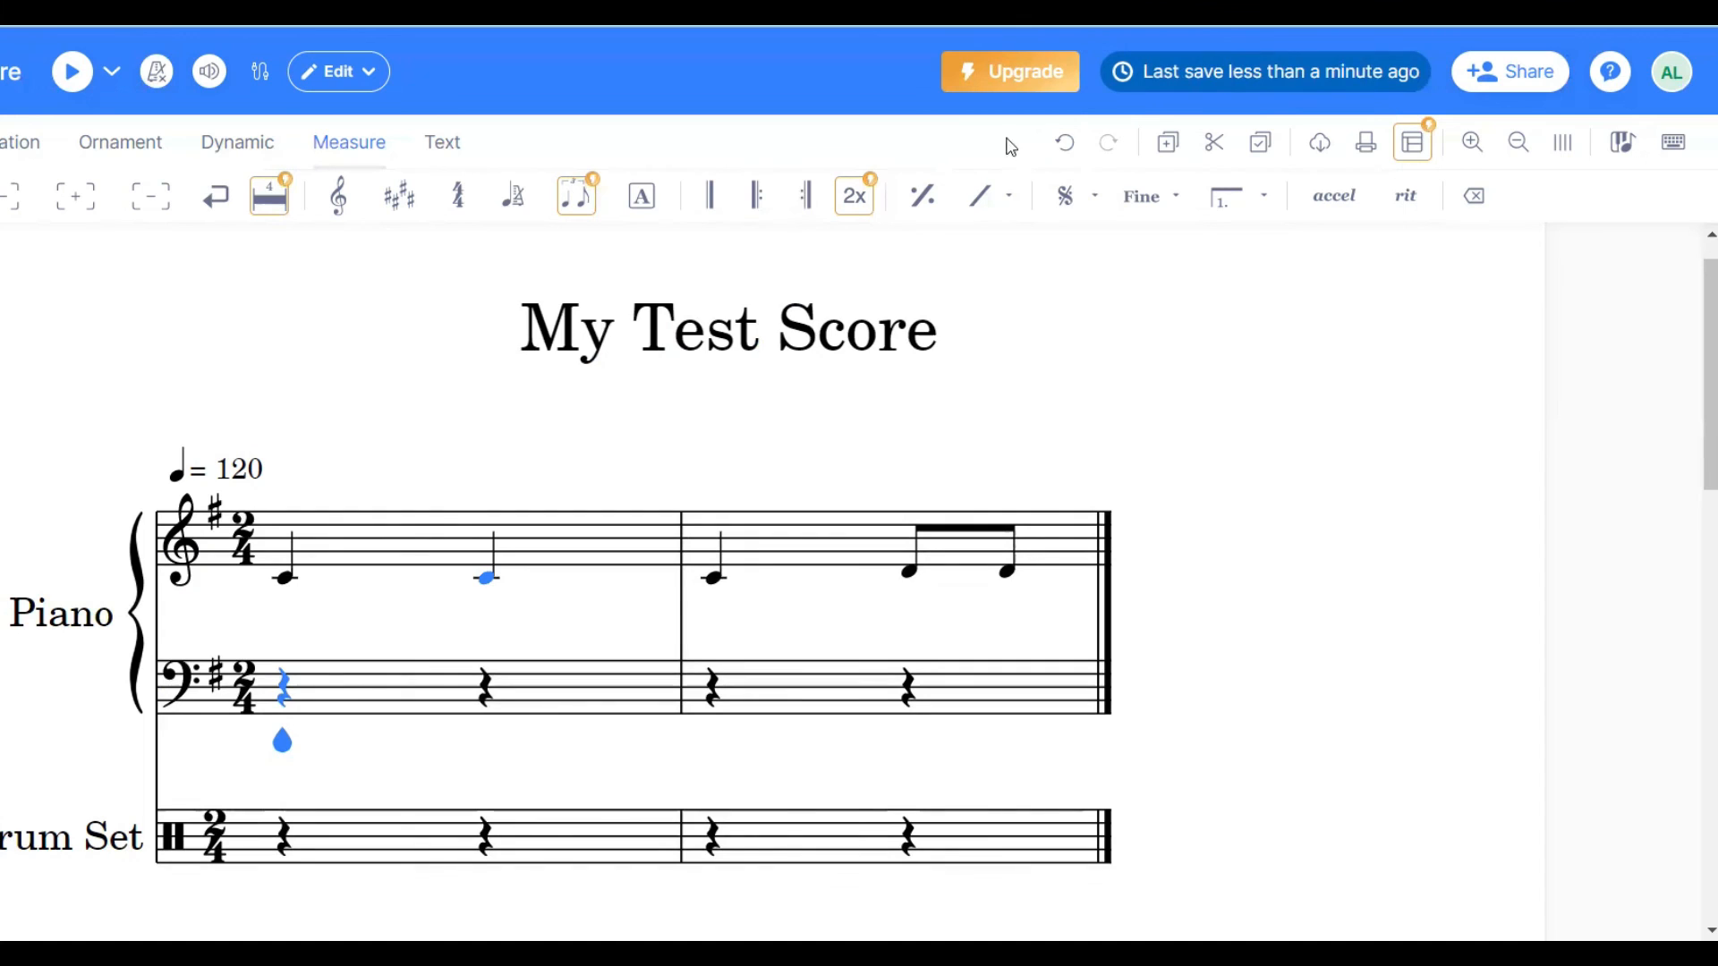
- Undo the time and key signature changes back to the original 4/4 score with all its notes
left_click(1063, 152)
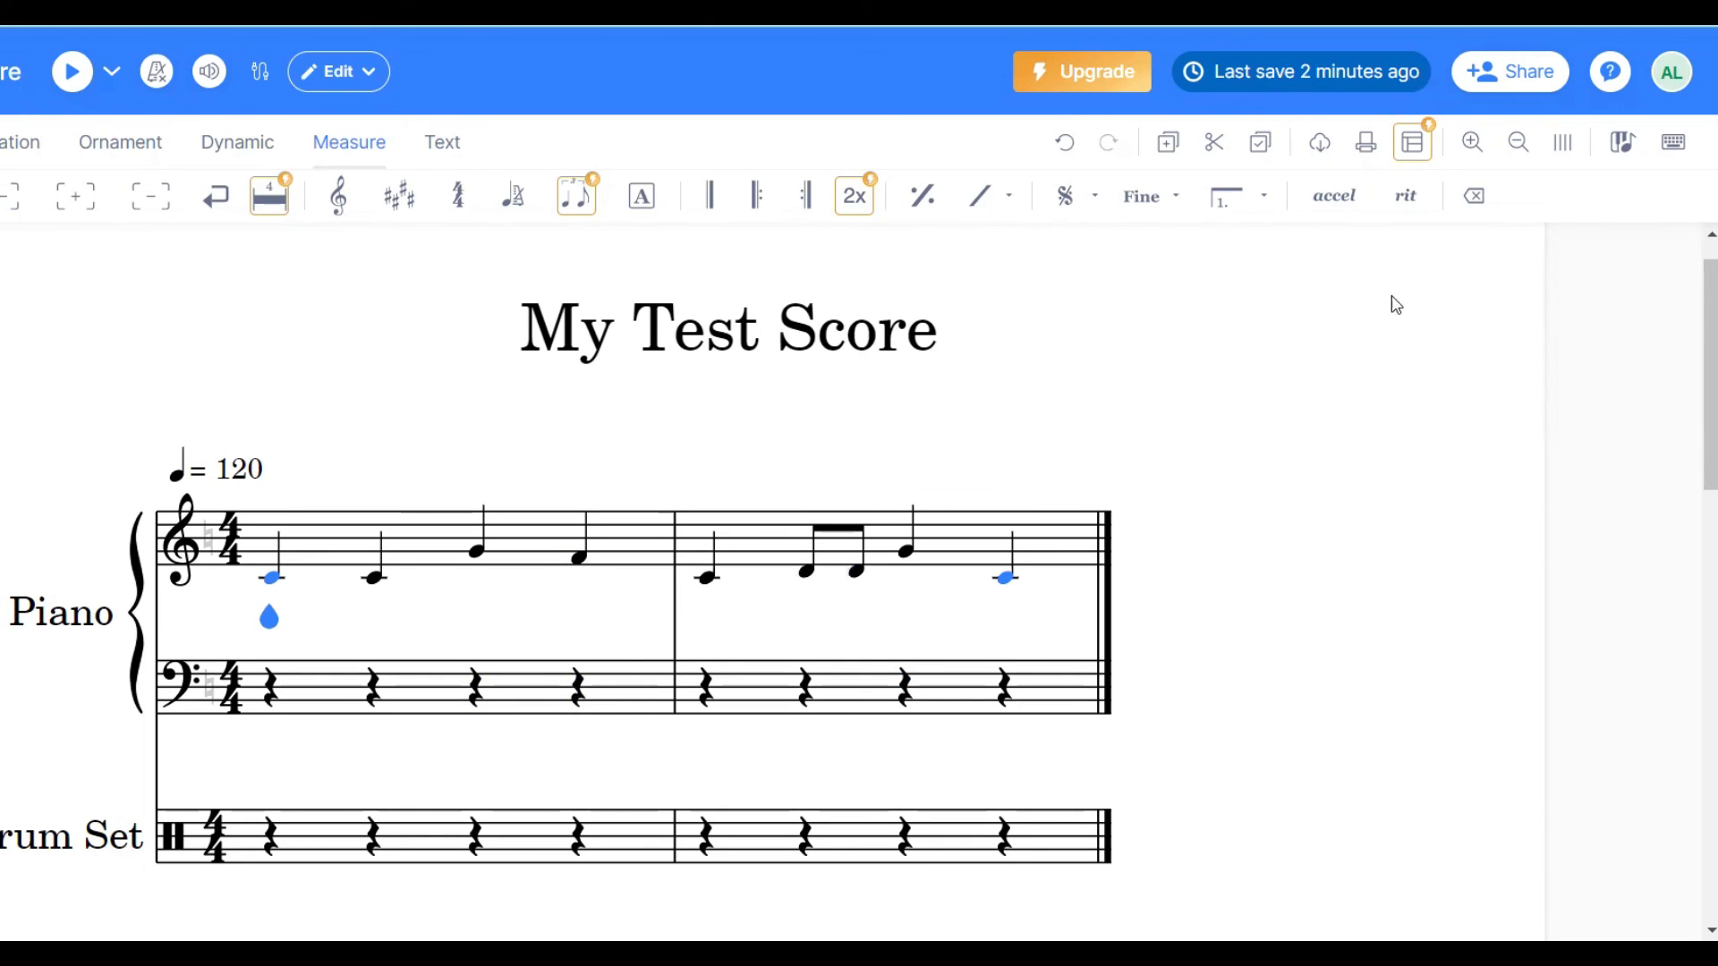
- Print the score with Save as PDF as the destination and save the file
left_click(1365, 148)
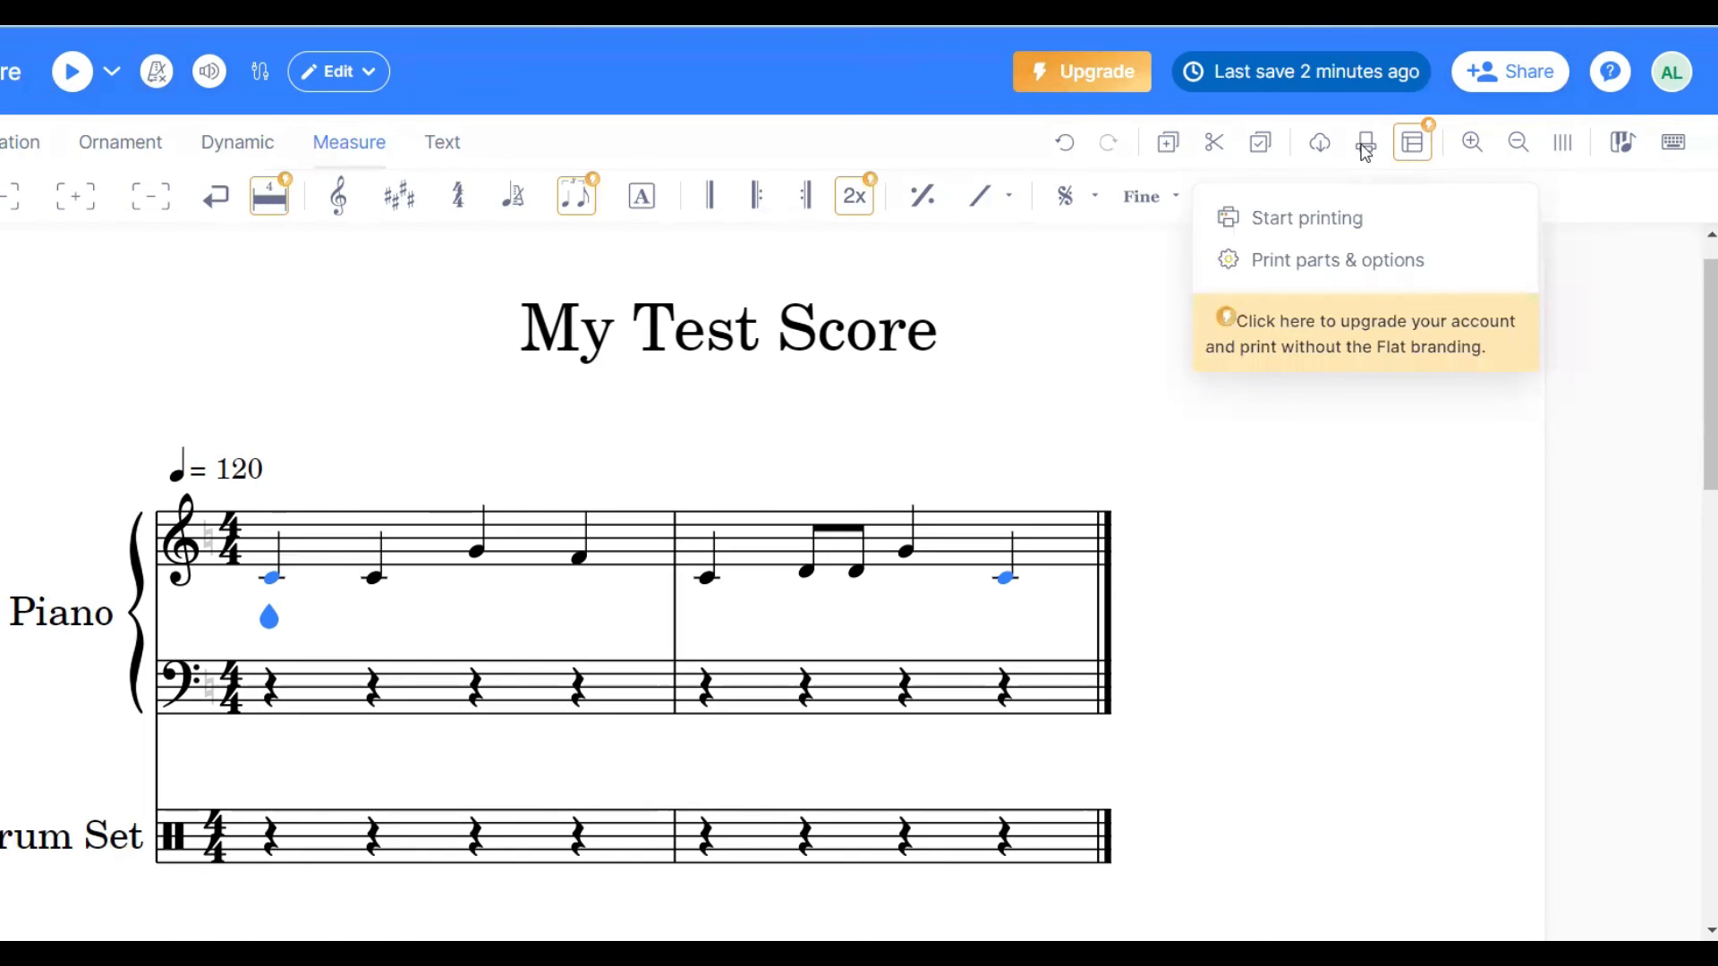
left_click(1280, 232)
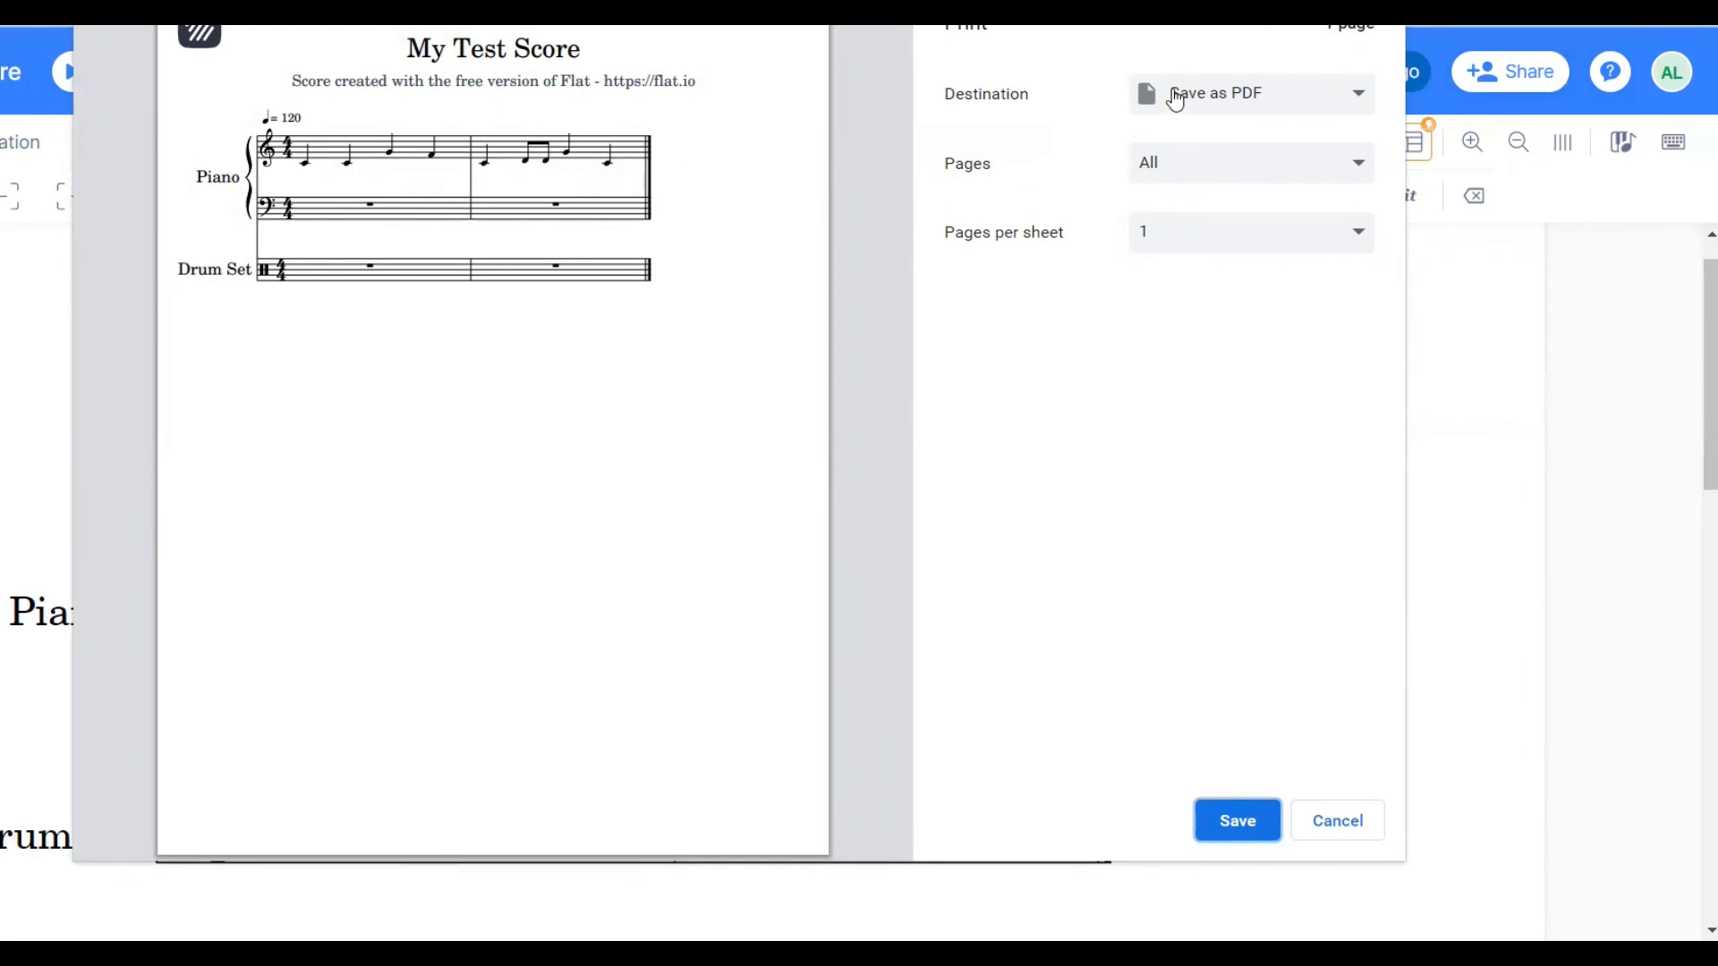
left_click(1314, 104)
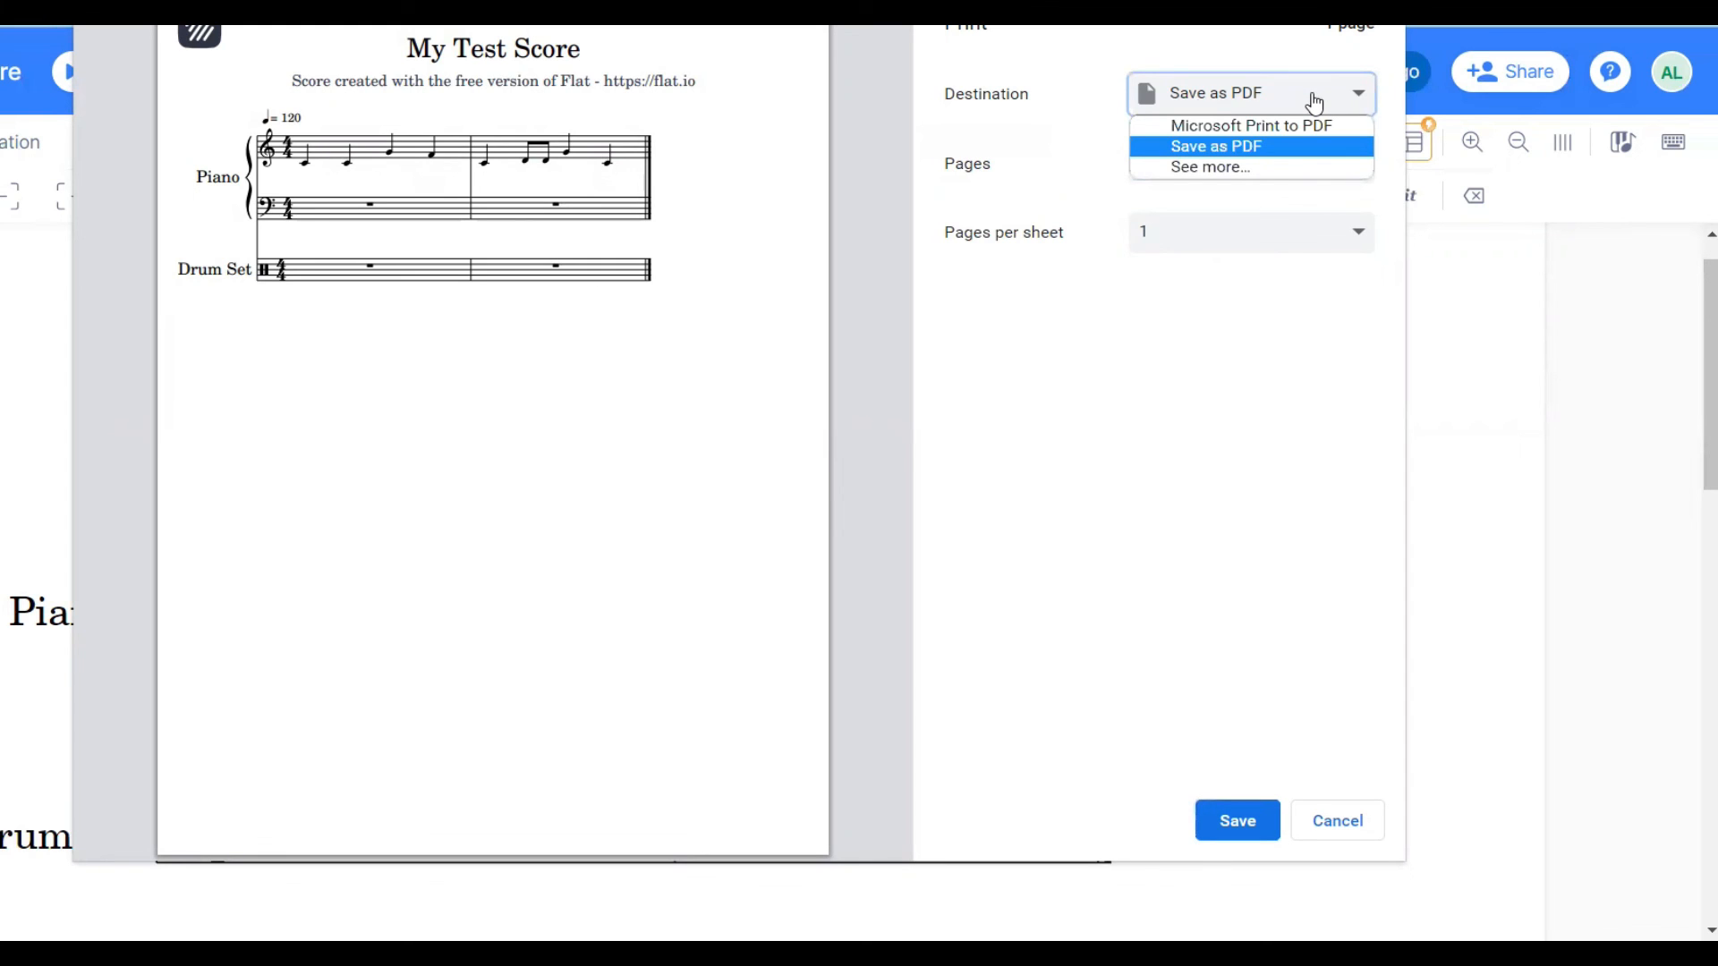
left_click(1214, 99)
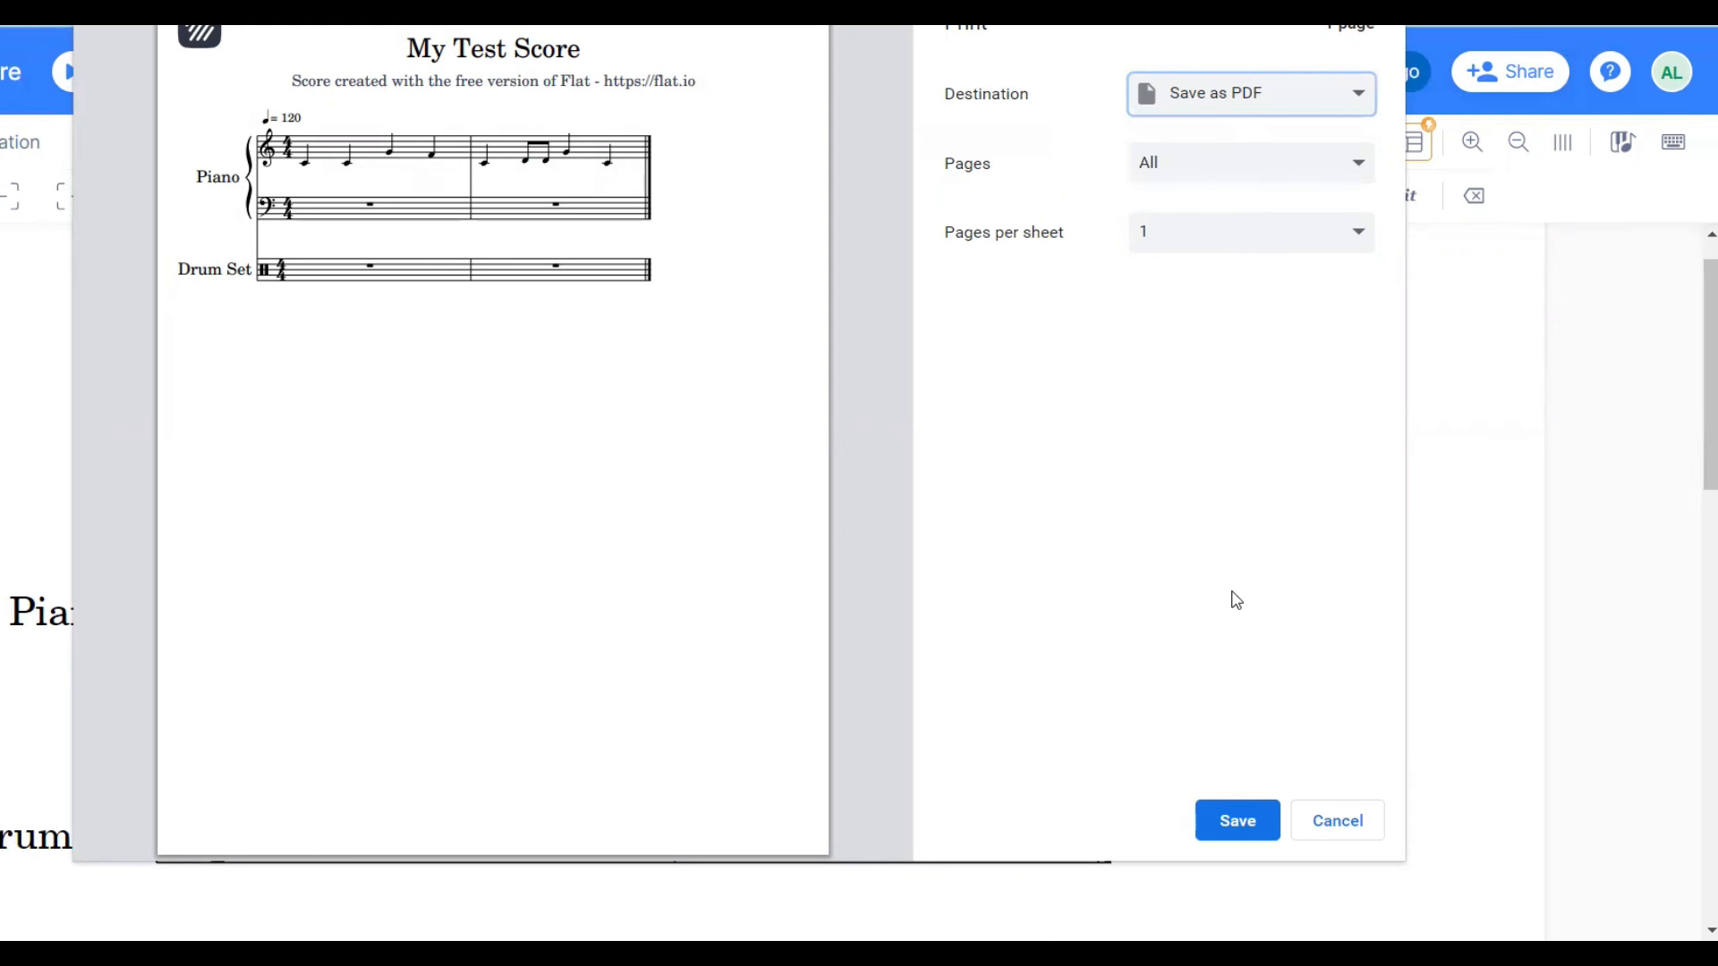
left_click(1223, 812)
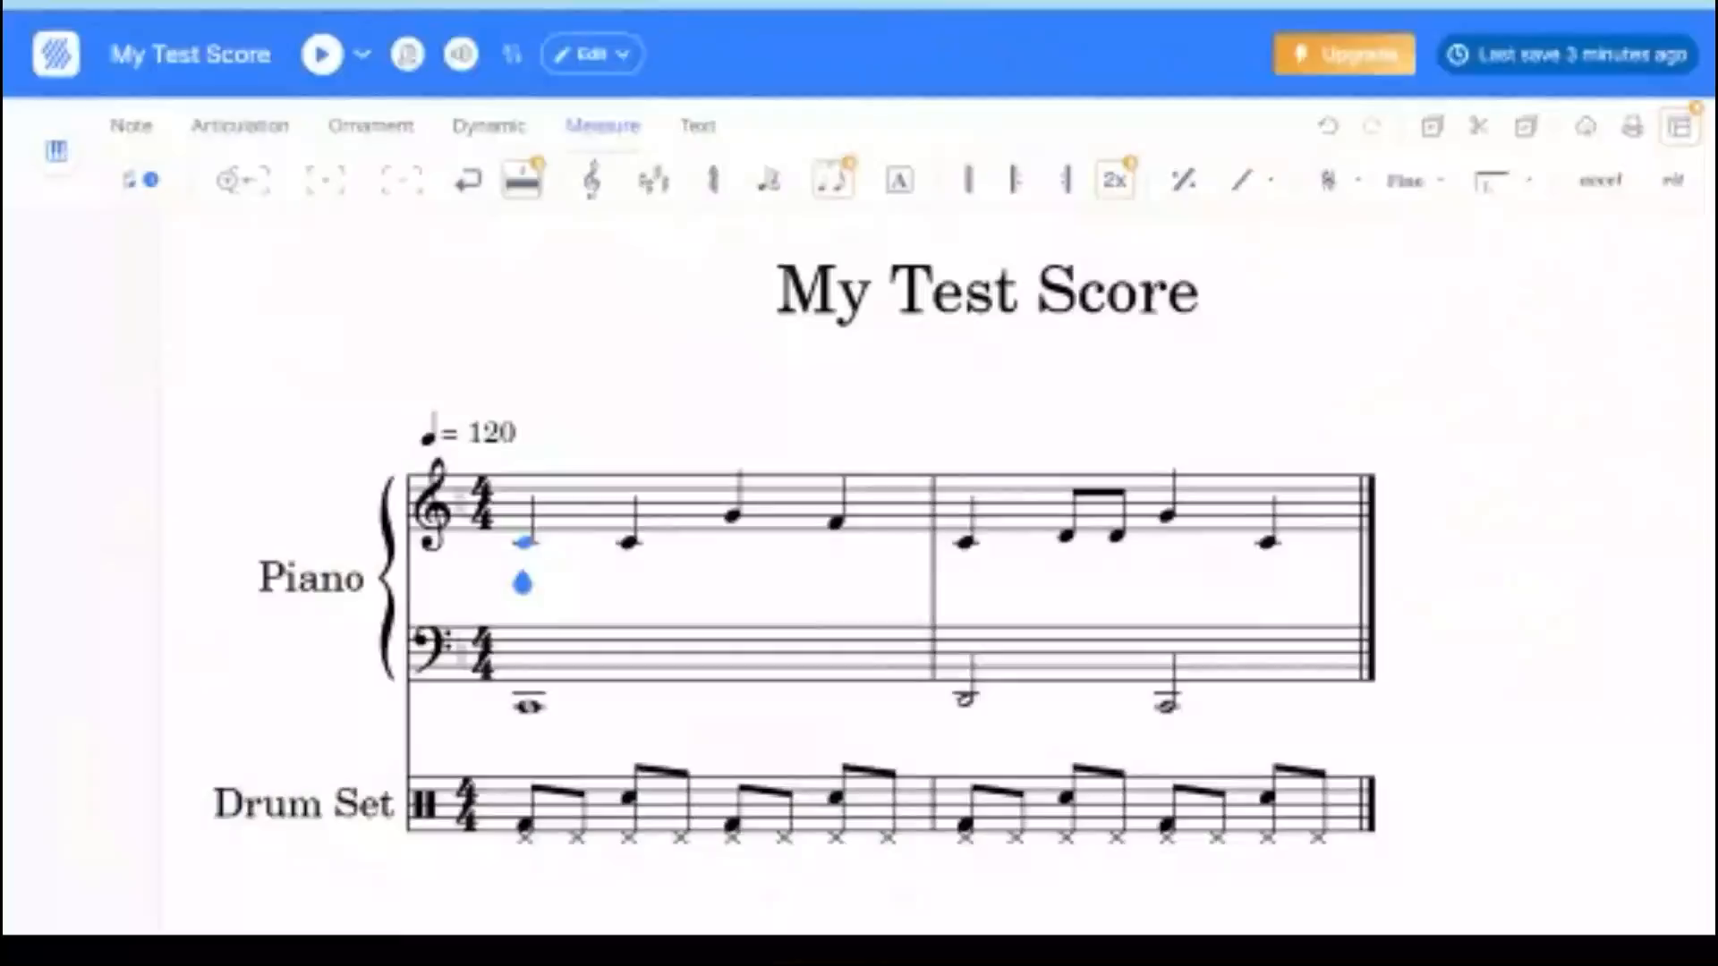
- Play back the completed score with its piano and drum set parts
key("space")
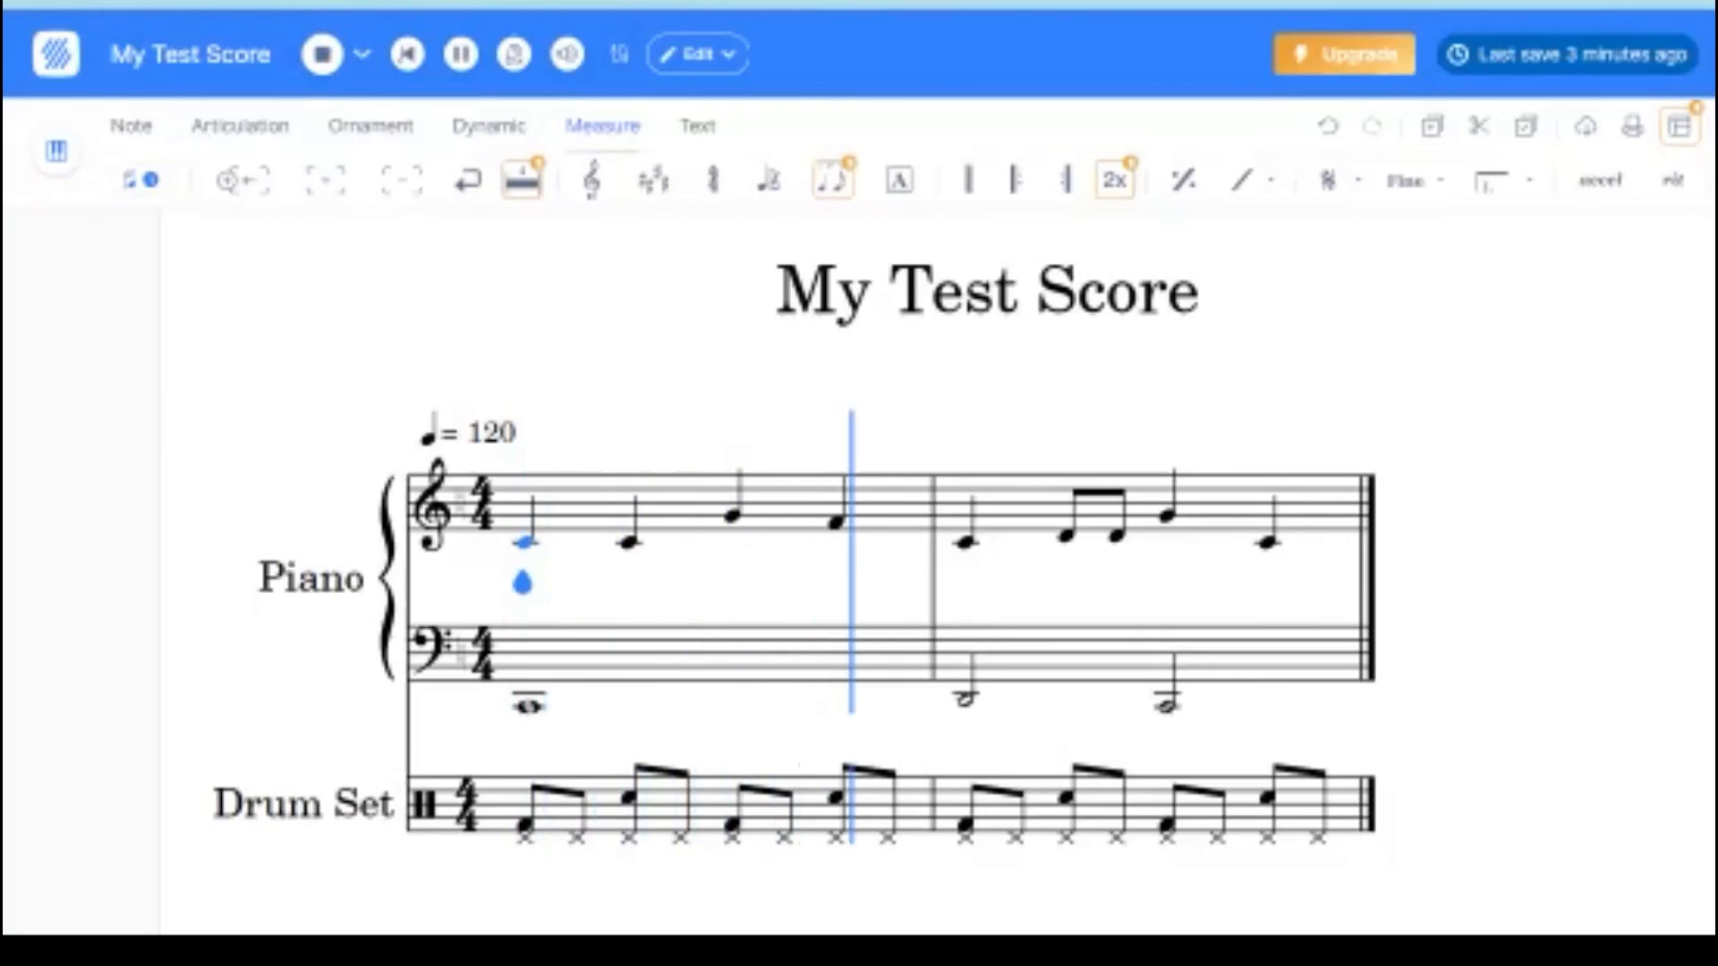